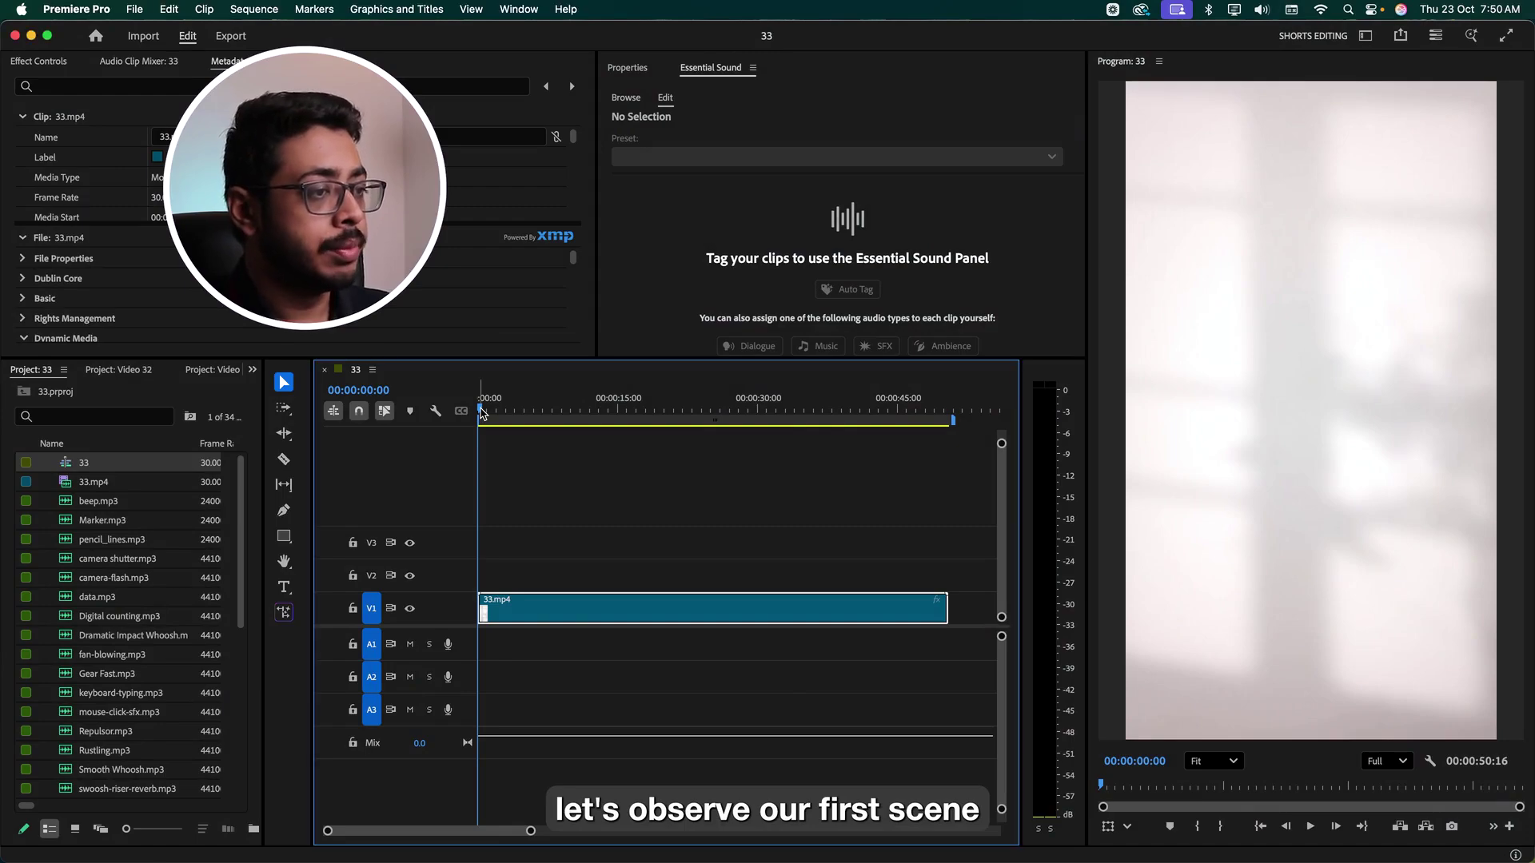
Scrub through the opening scene with the blindfolded statue and 'People Keep Saying' text
drag(482, 422, 497, 429)
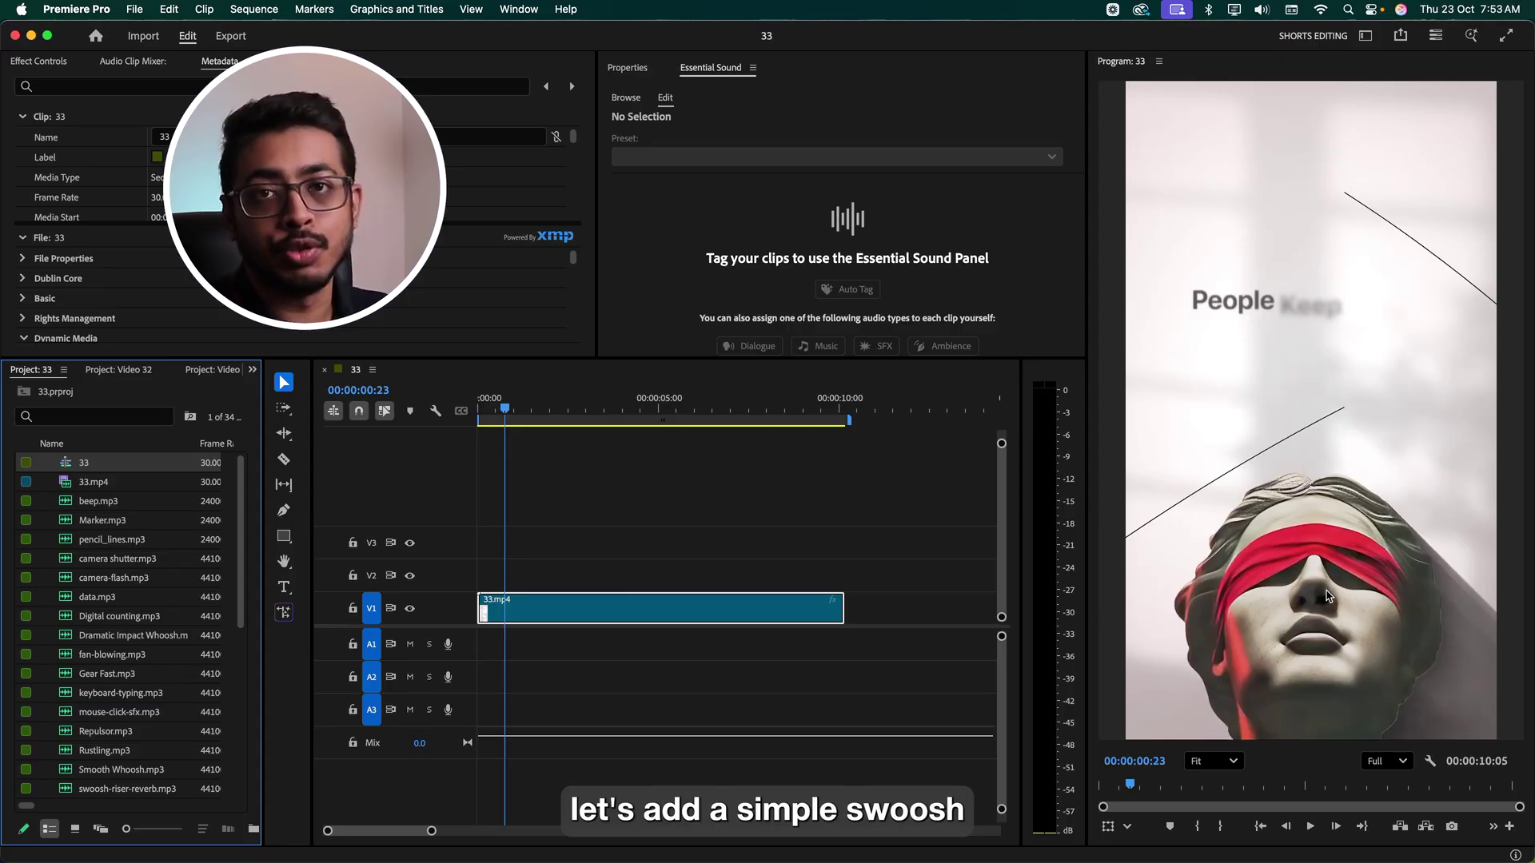
Place swoosh-simple.mp3 on track A1, lower it to -9.4 dB, and save
text(sw)
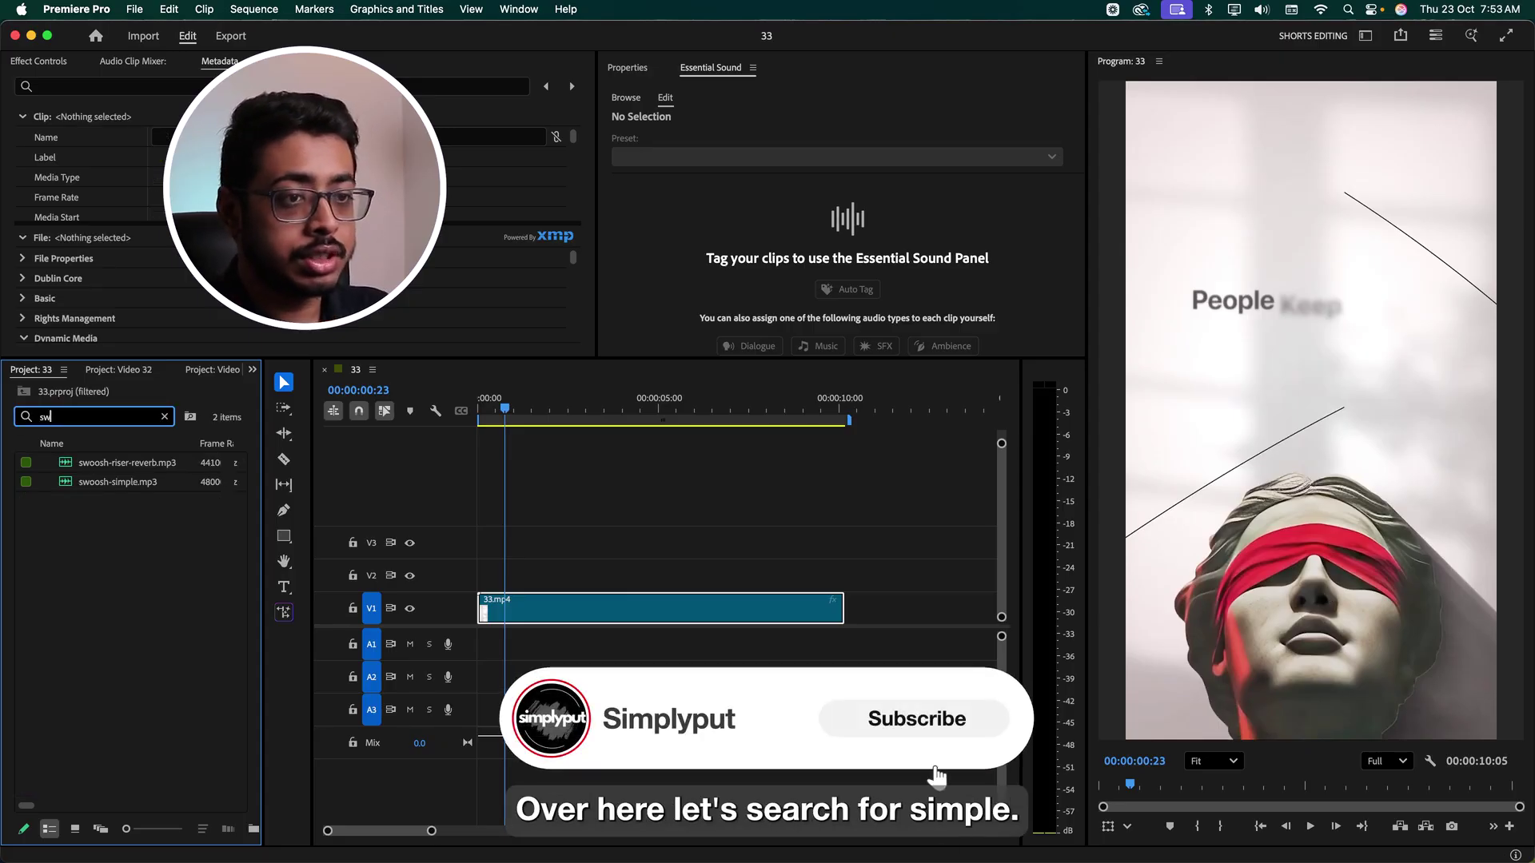
drag(119, 481, 511, 644)
drag(432, 831, 371, 830)
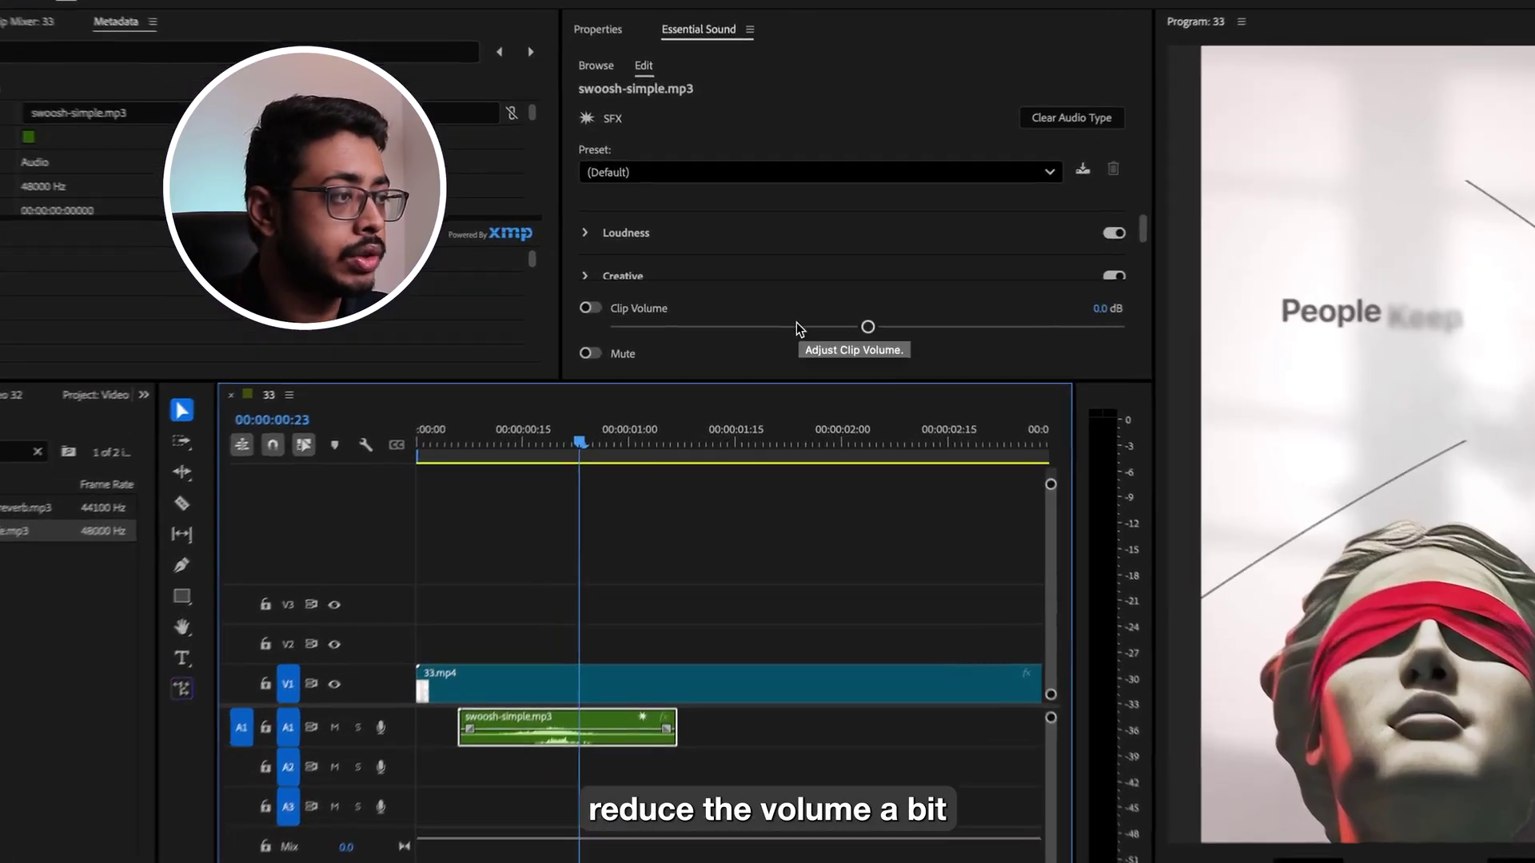
drag(853, 315, 792, 318)
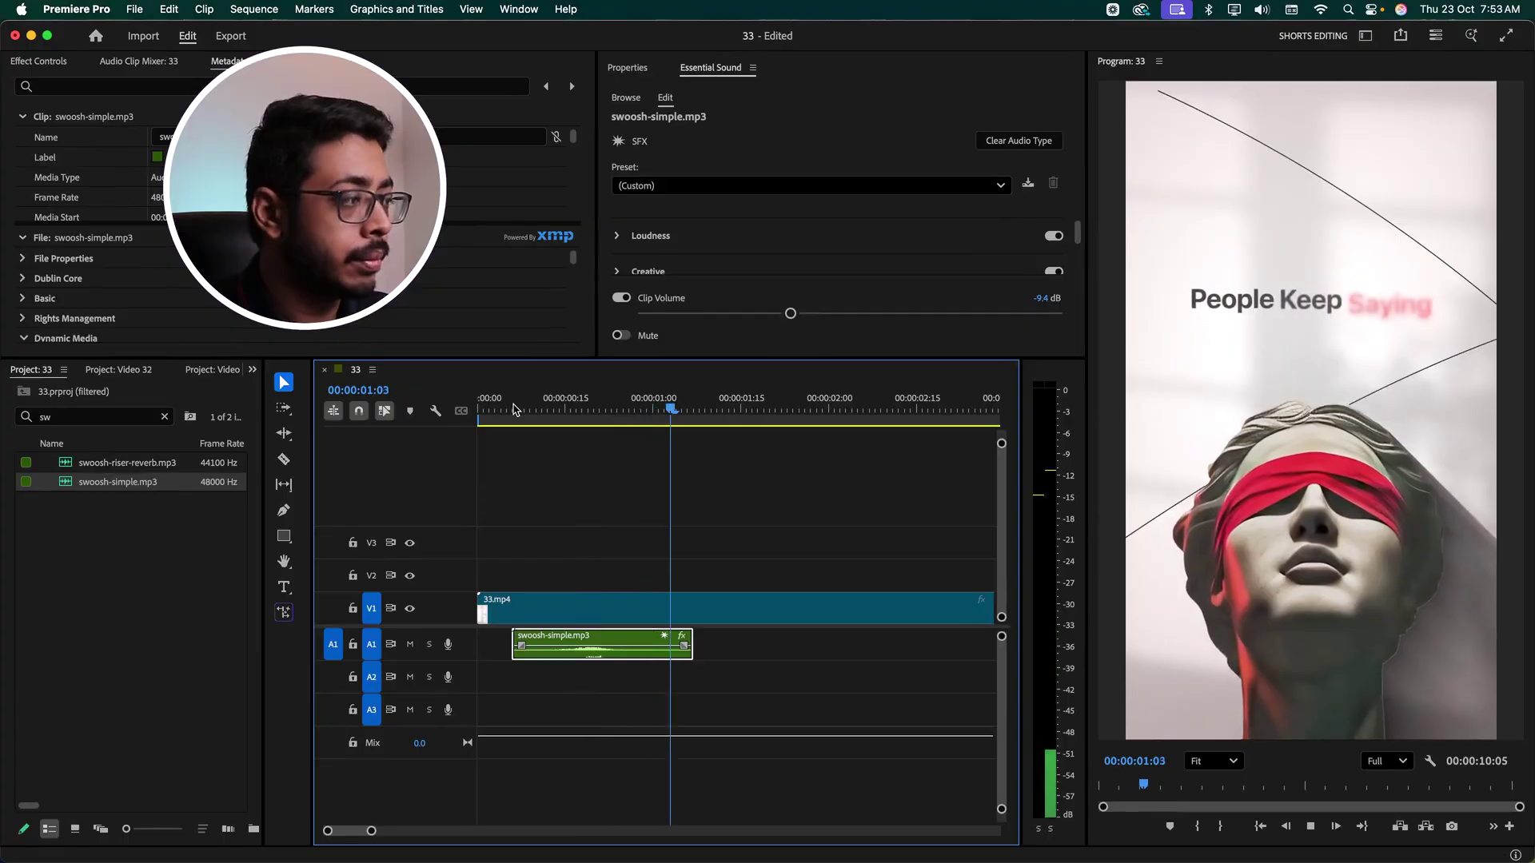
key(super+s)
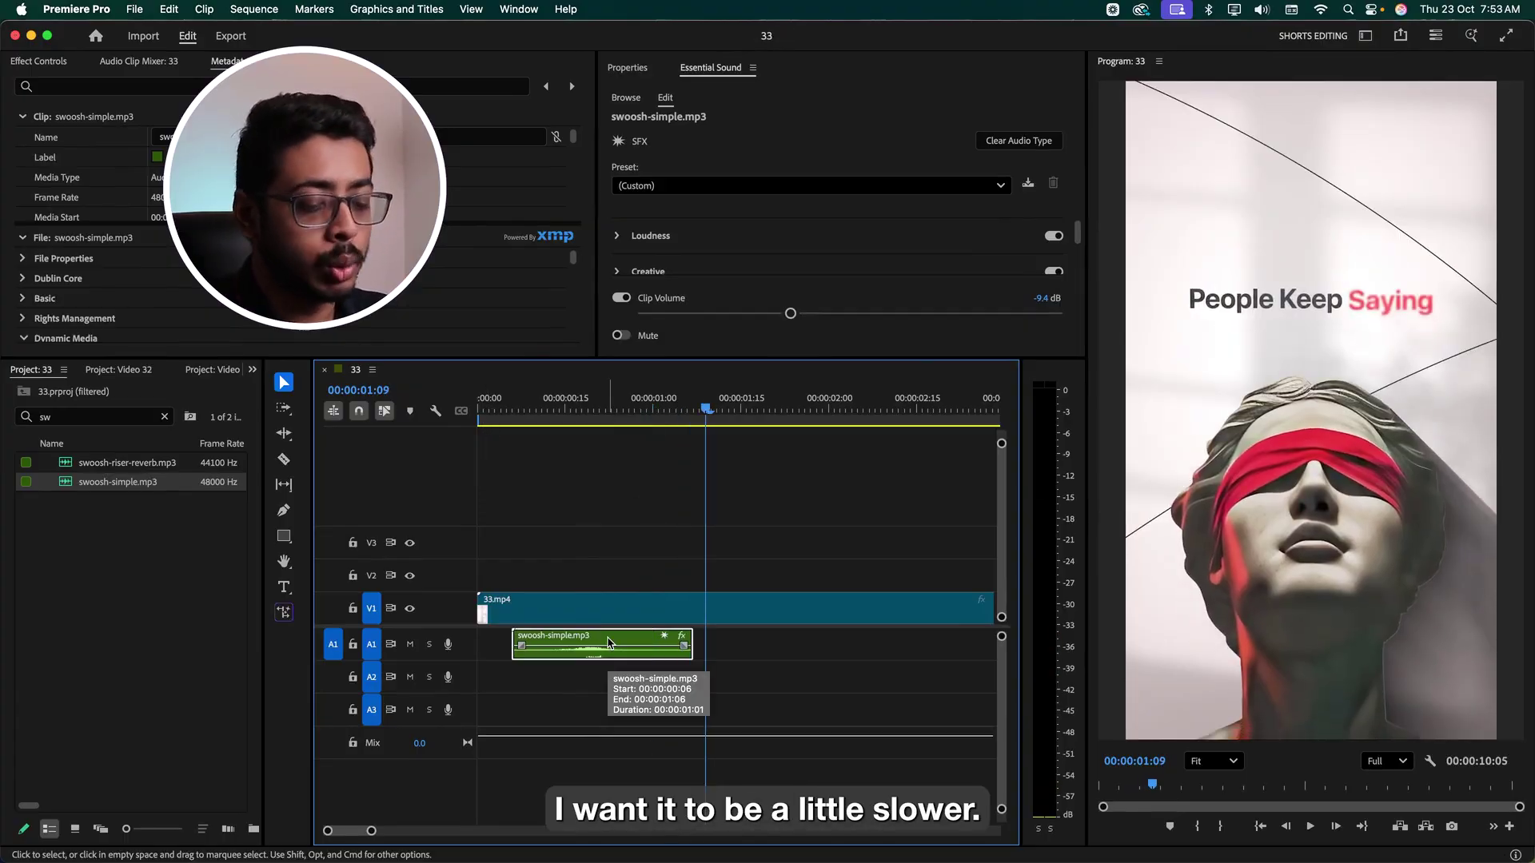
Slow the swoosh clip to 80% speed and play it back from the start
key(super+r)
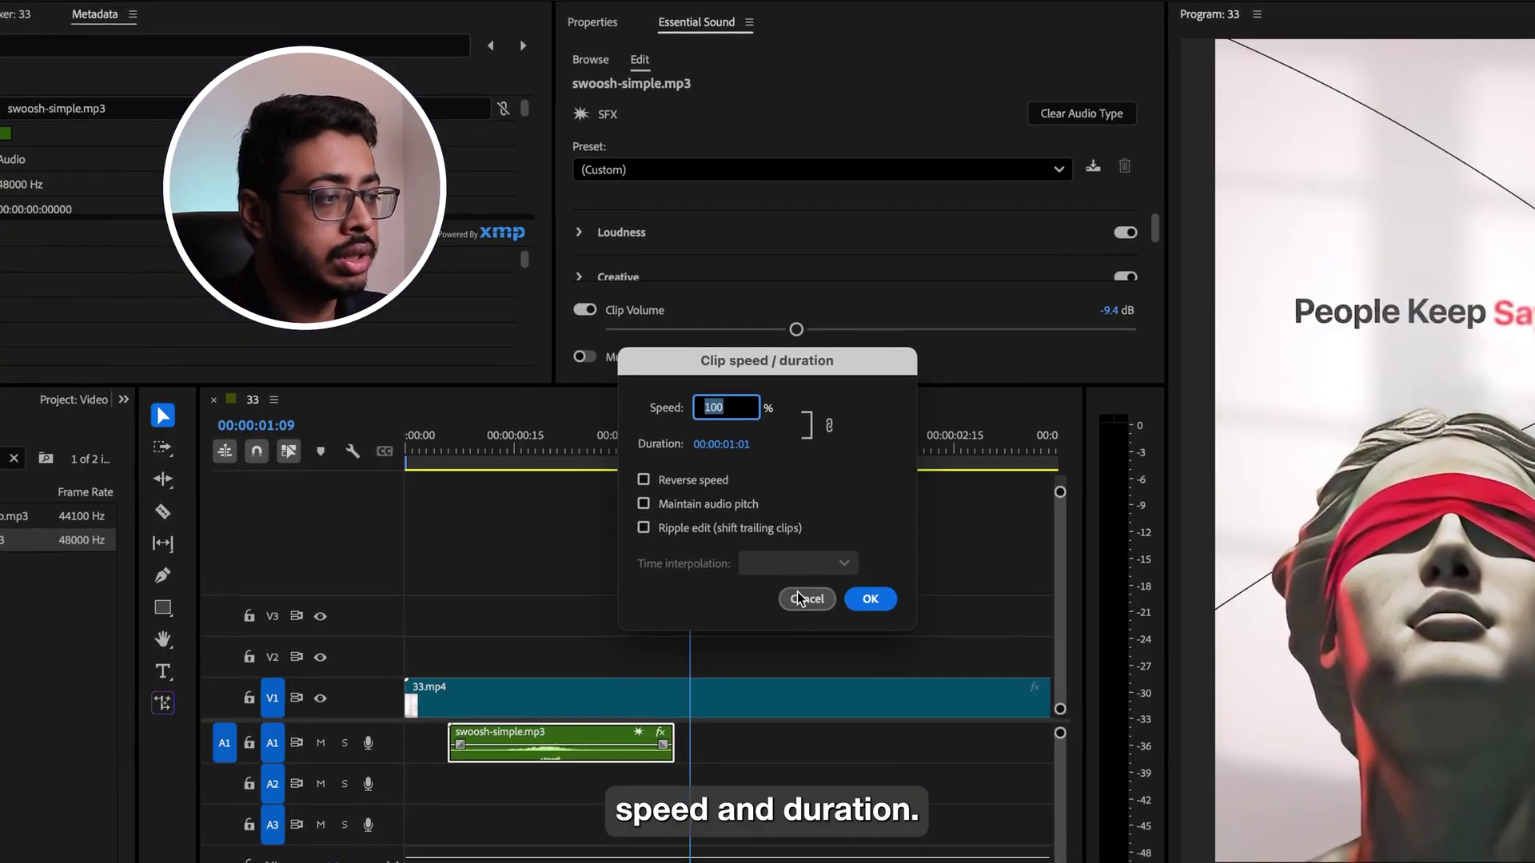
click(799, 529)
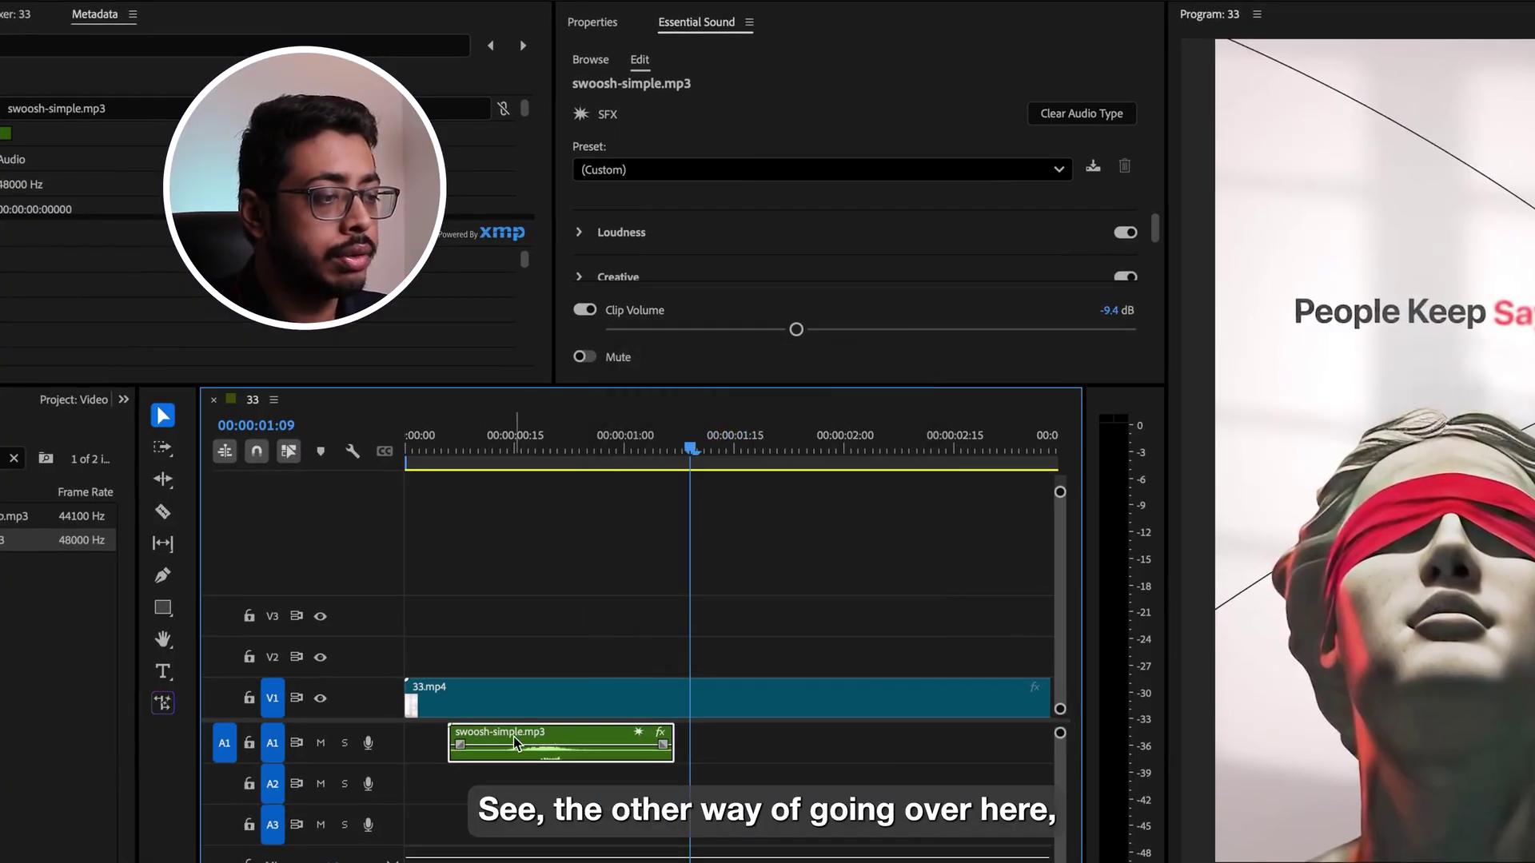
right_click(501, 736)
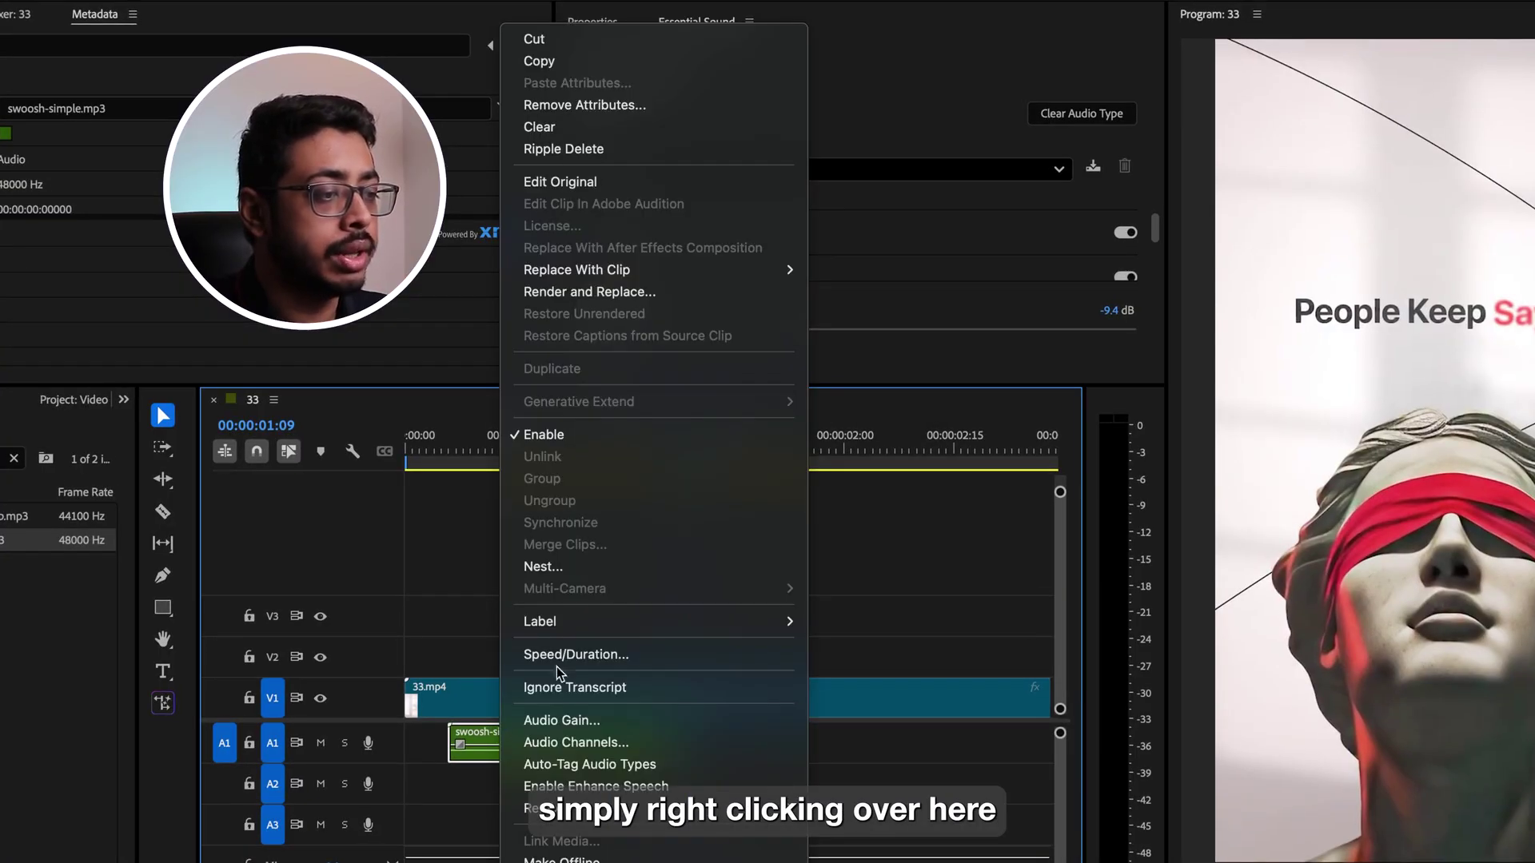
click(578, 654)
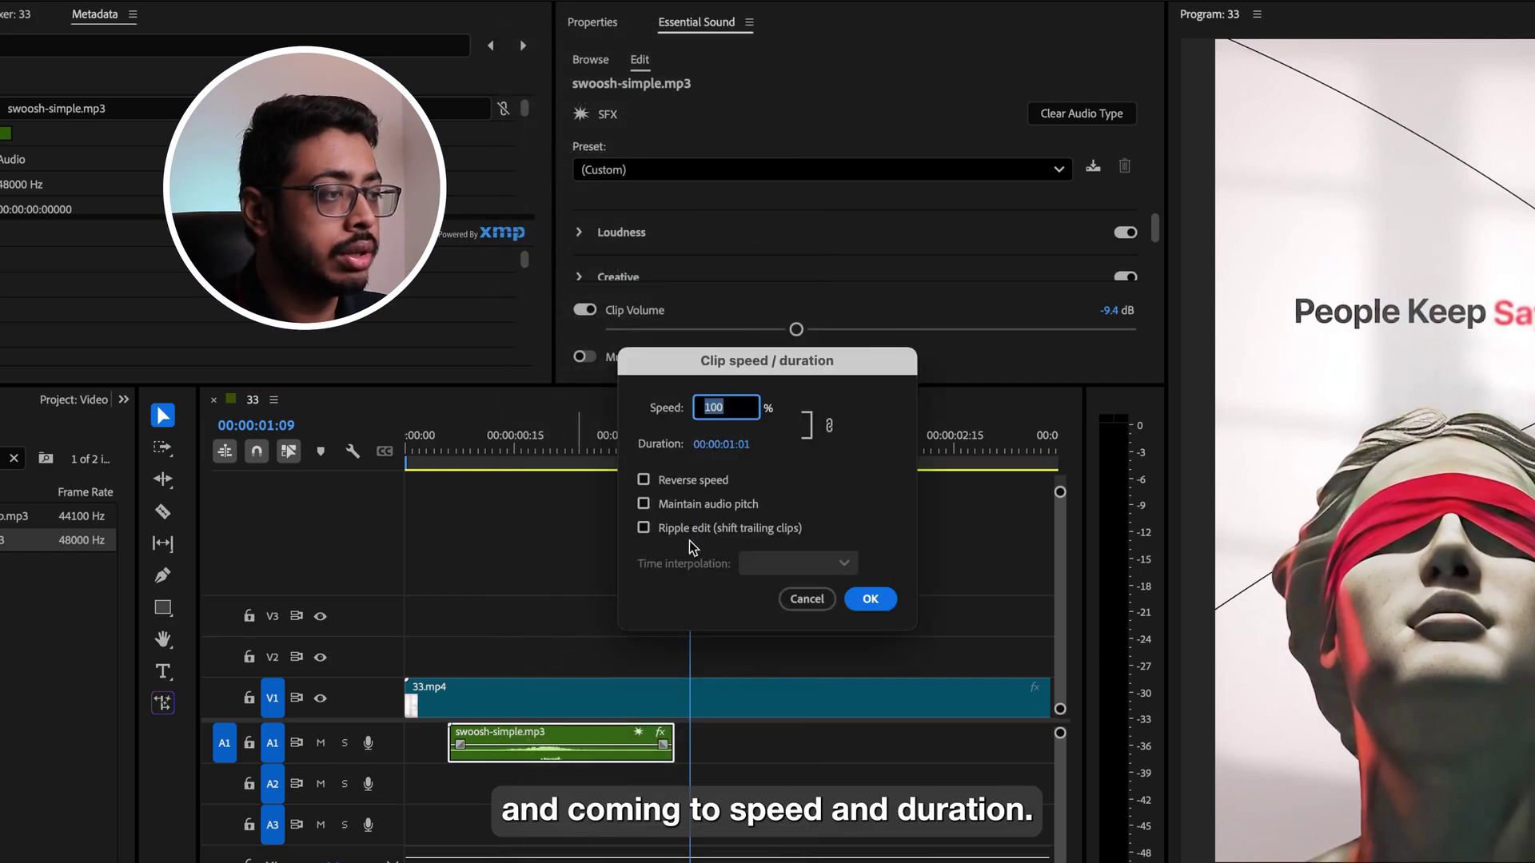
text(8)
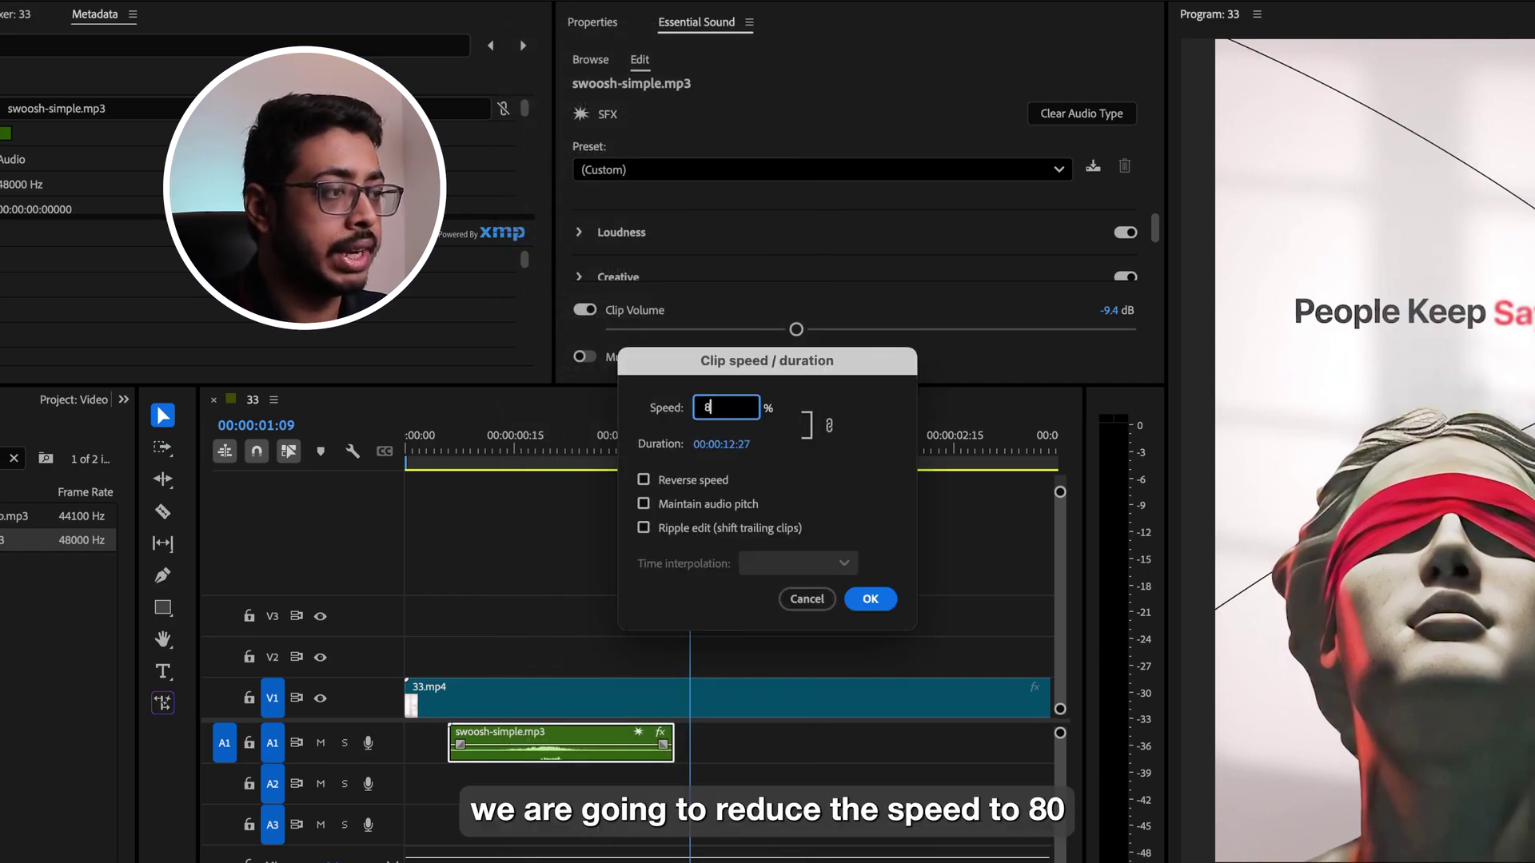
text(0)
key(Return)
click(480, 409)
key(space)
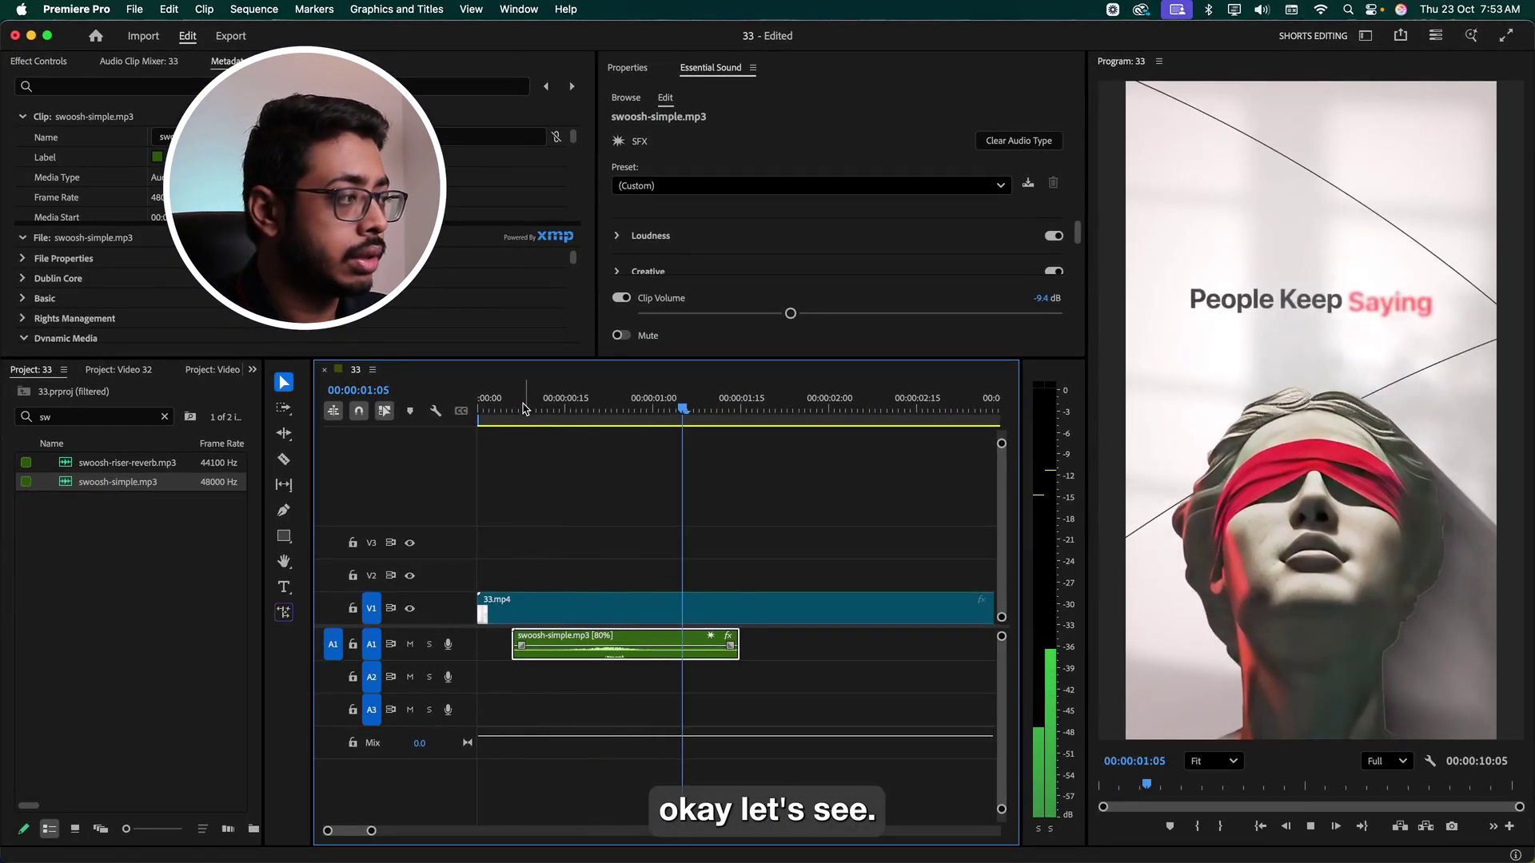
Place riser-effect.mp3 on track A2 under the Pinterest logo shot
click(723, 608)
key(space)
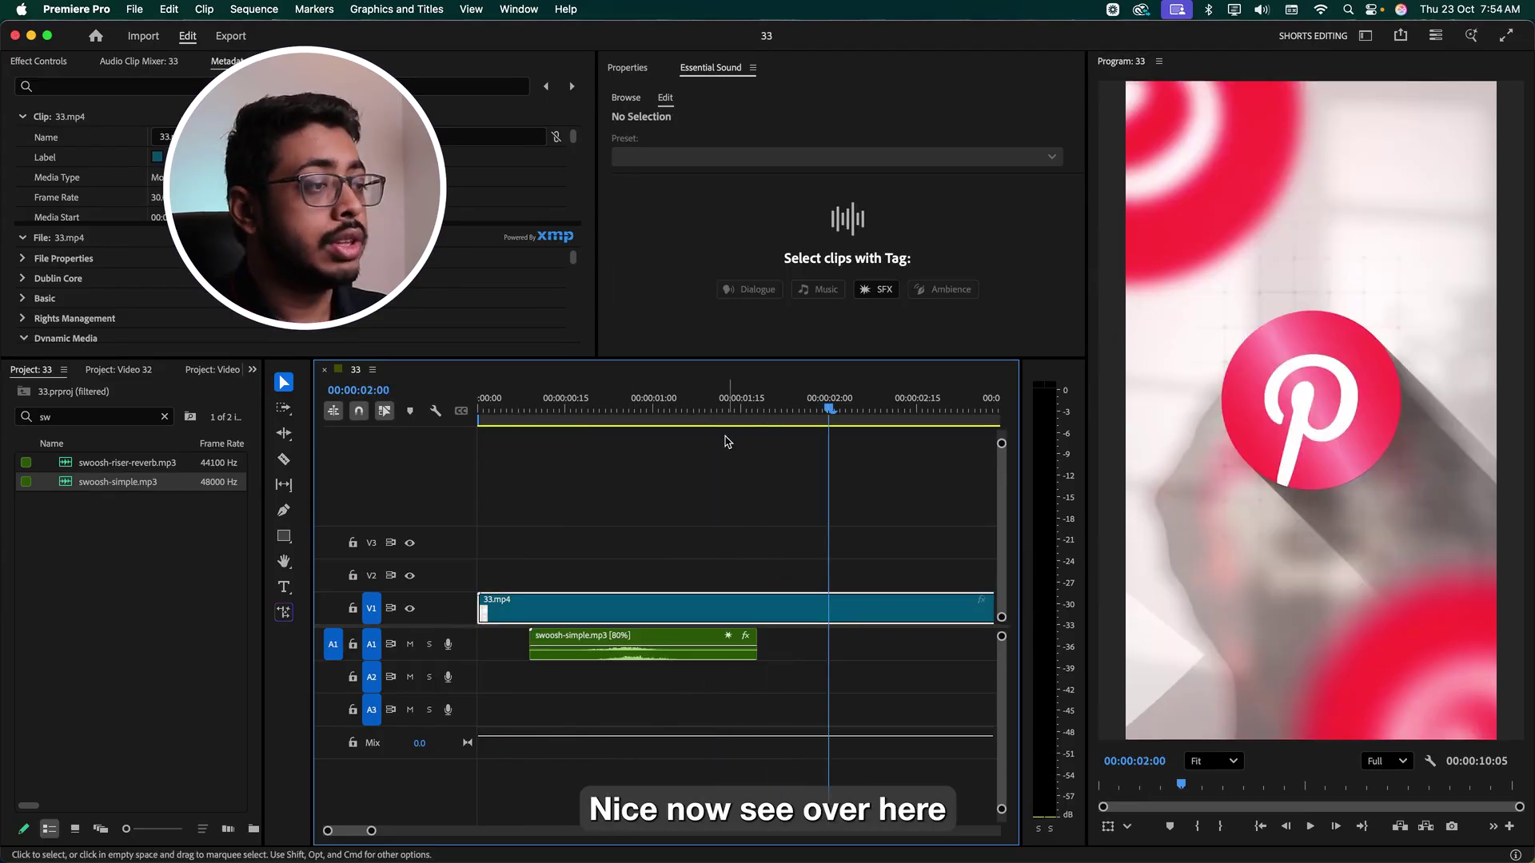
drag(700, 421, 790, 425)
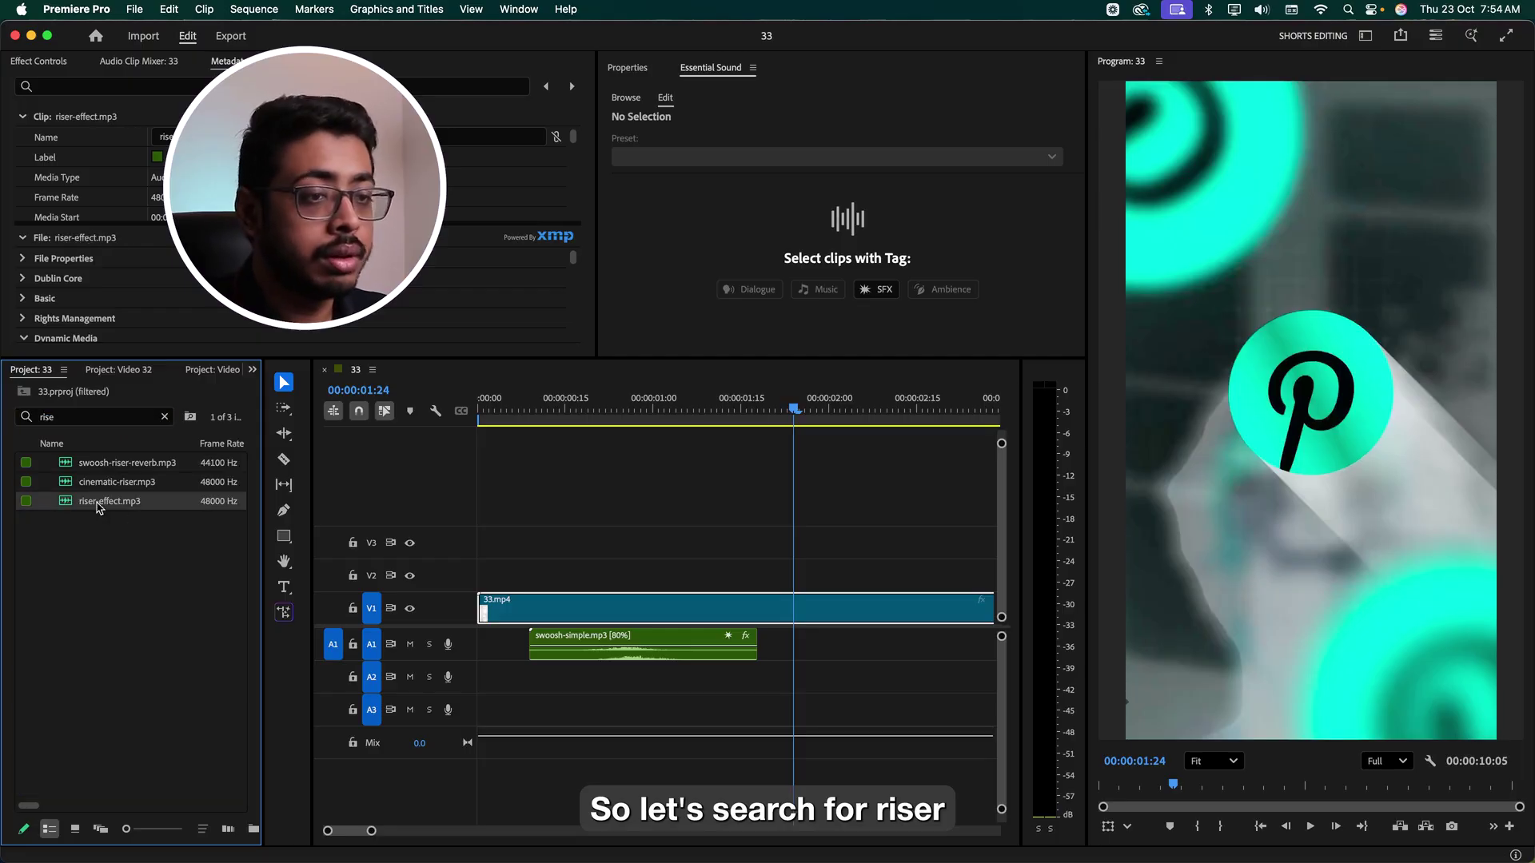
drag(109, 501, 526, 686)
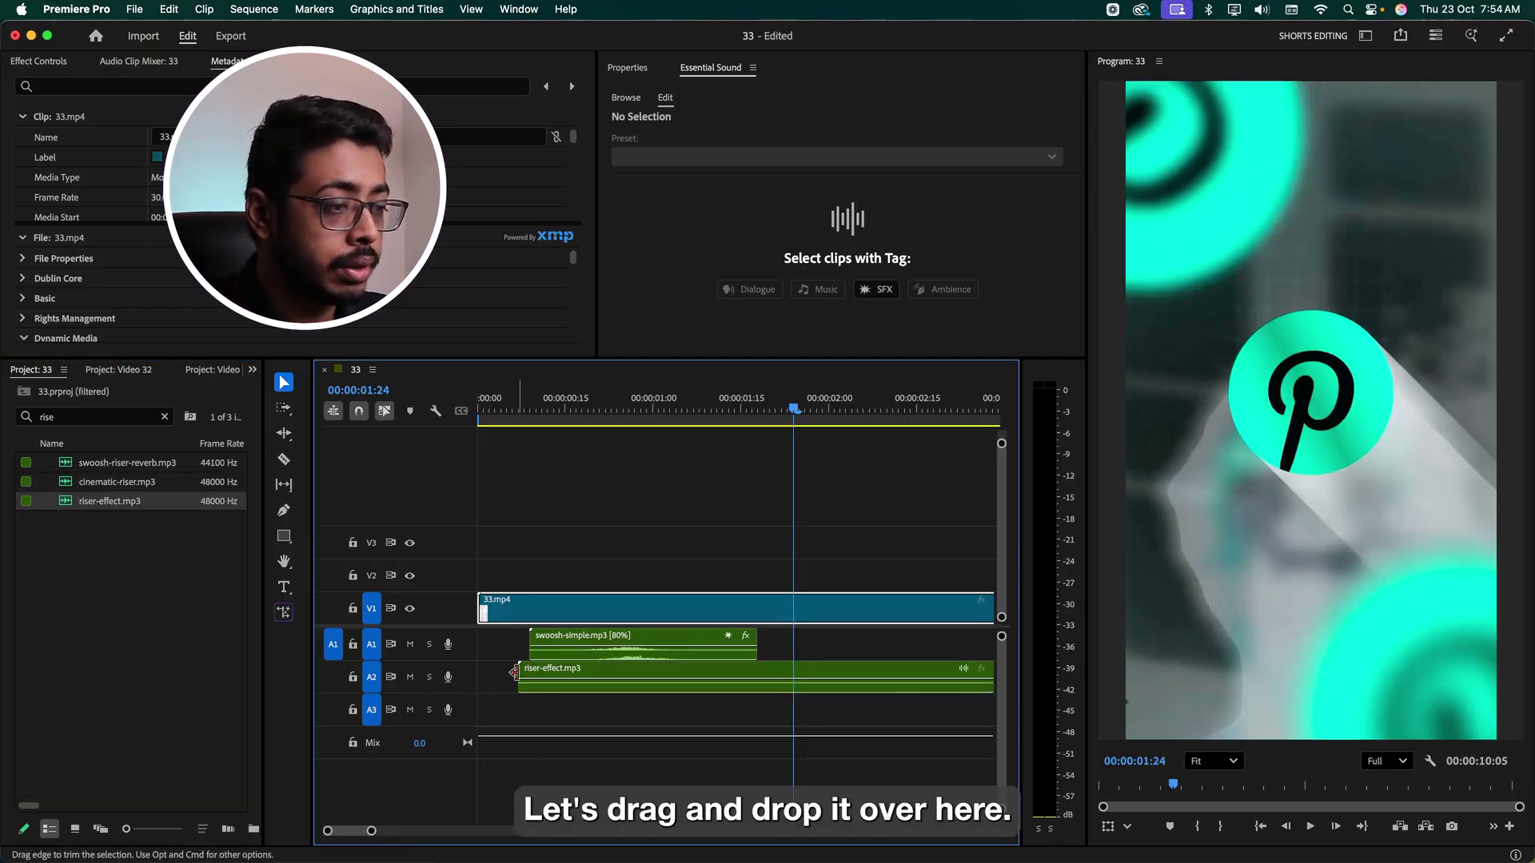
drag(642, 678, 610, 680)
Trim the riser to end at the logo reveal, set it to -13.6 dB, and preview
drag(503, 668, 792, 676)
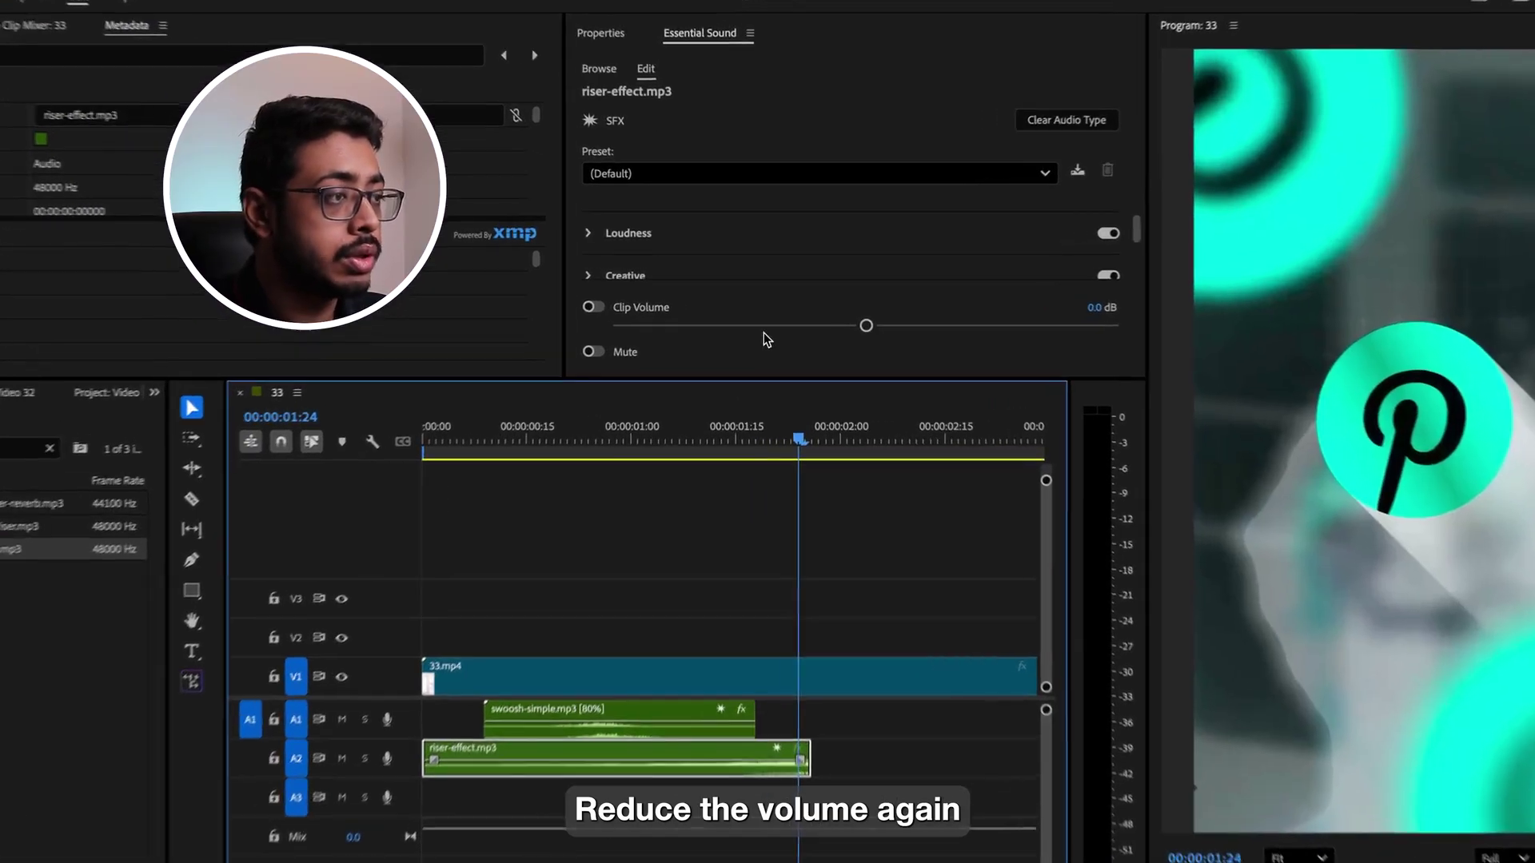
click(763, 329)
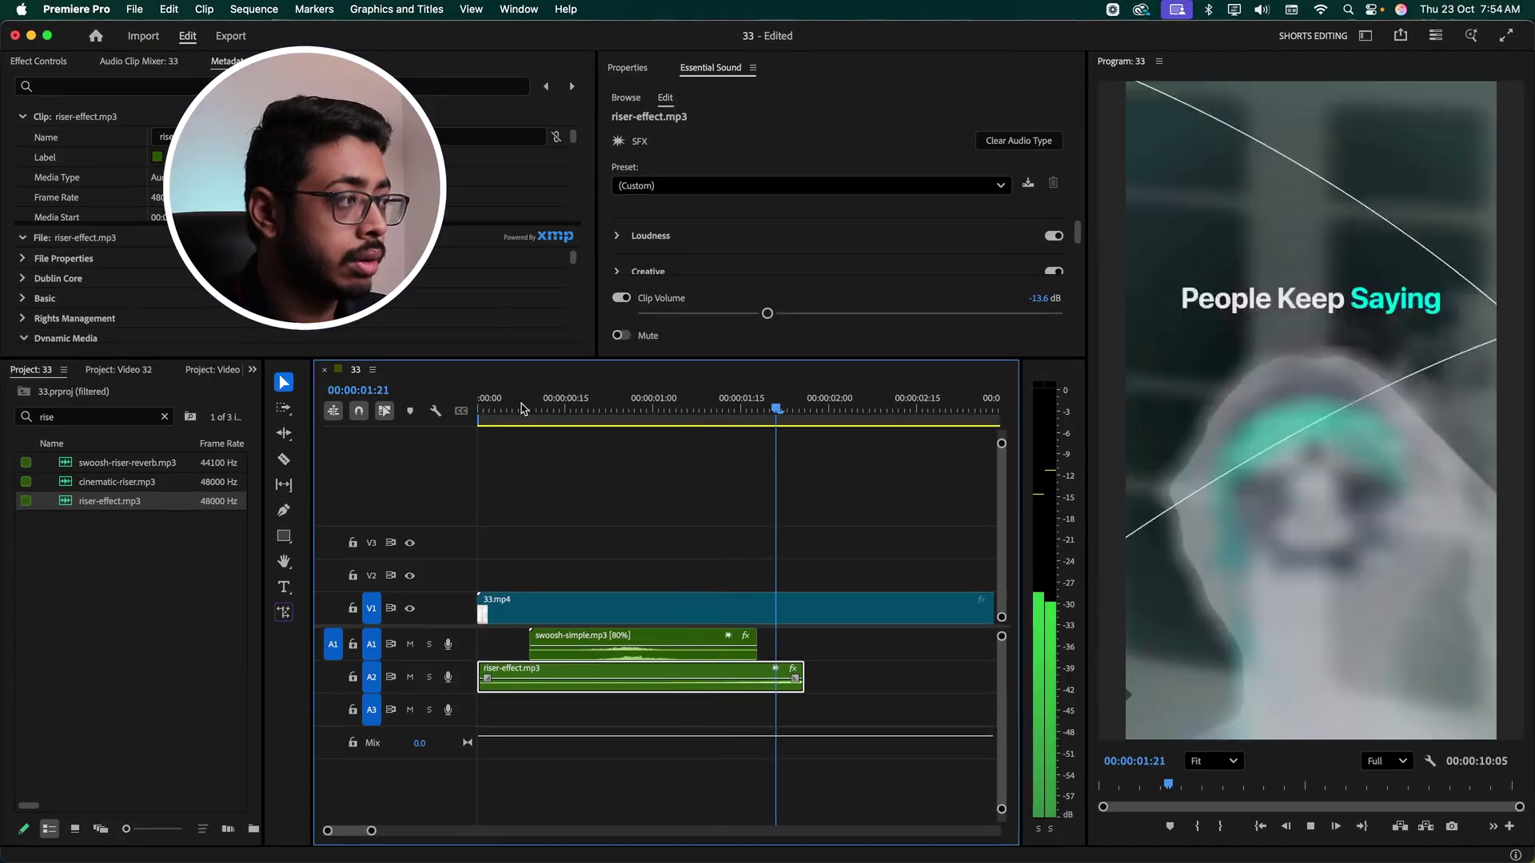
click(676, 613)
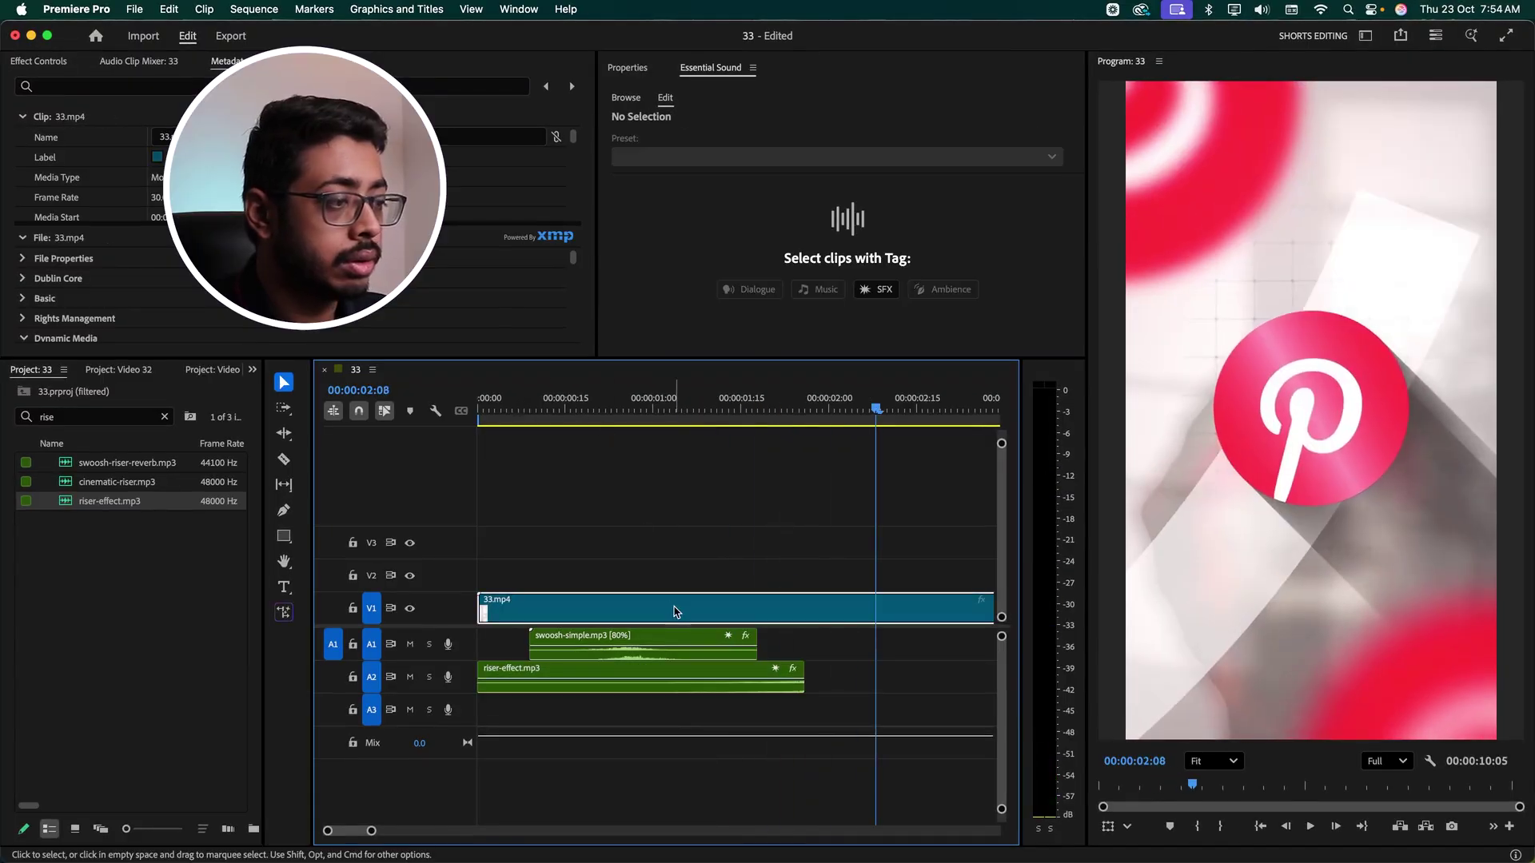
drag(478, 677, 551, 676)
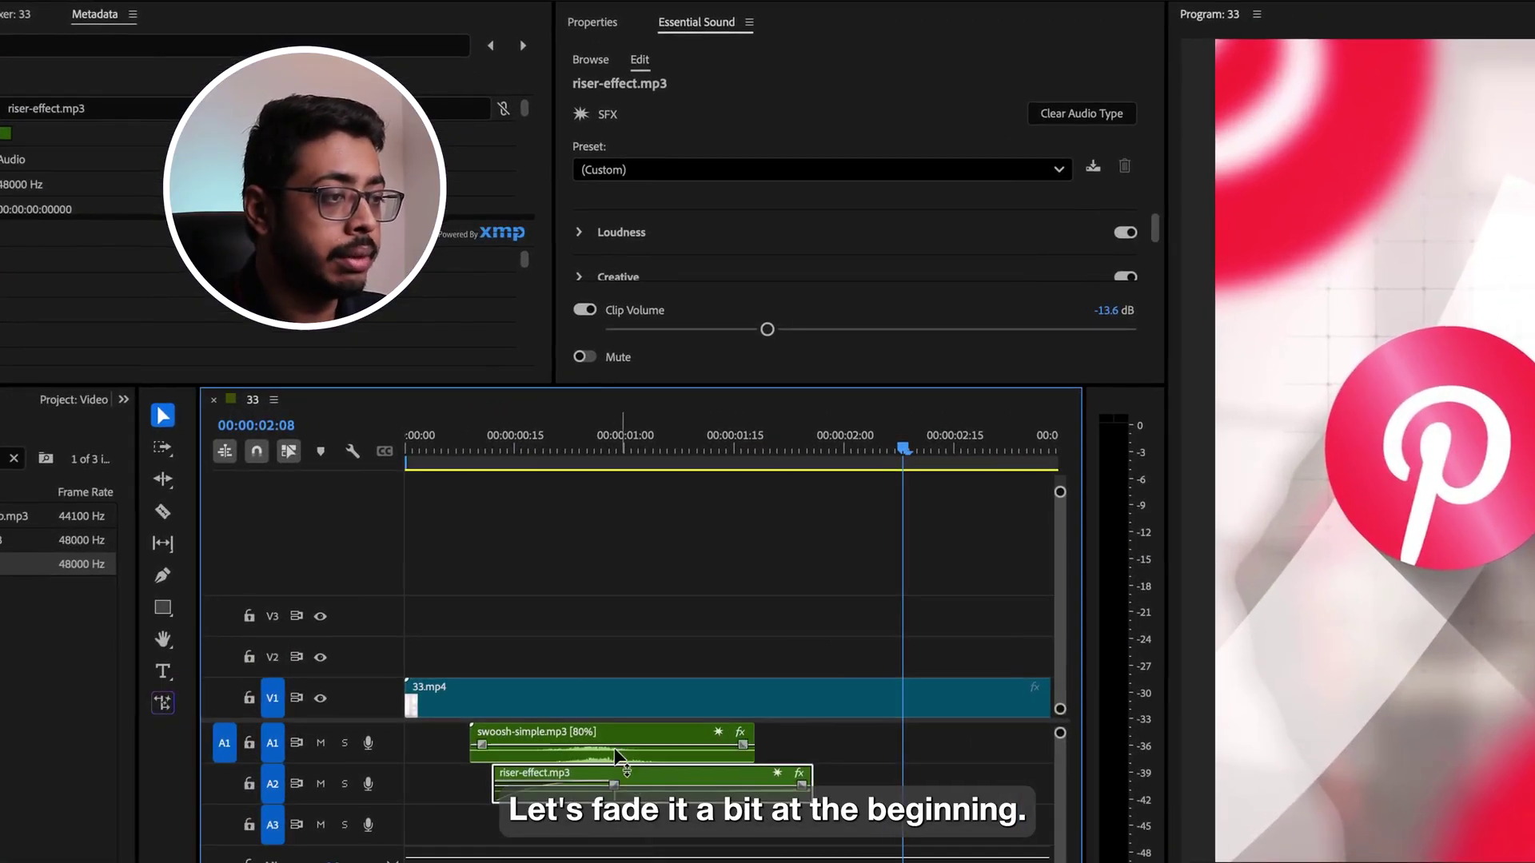
click(563, 405)
key(space)
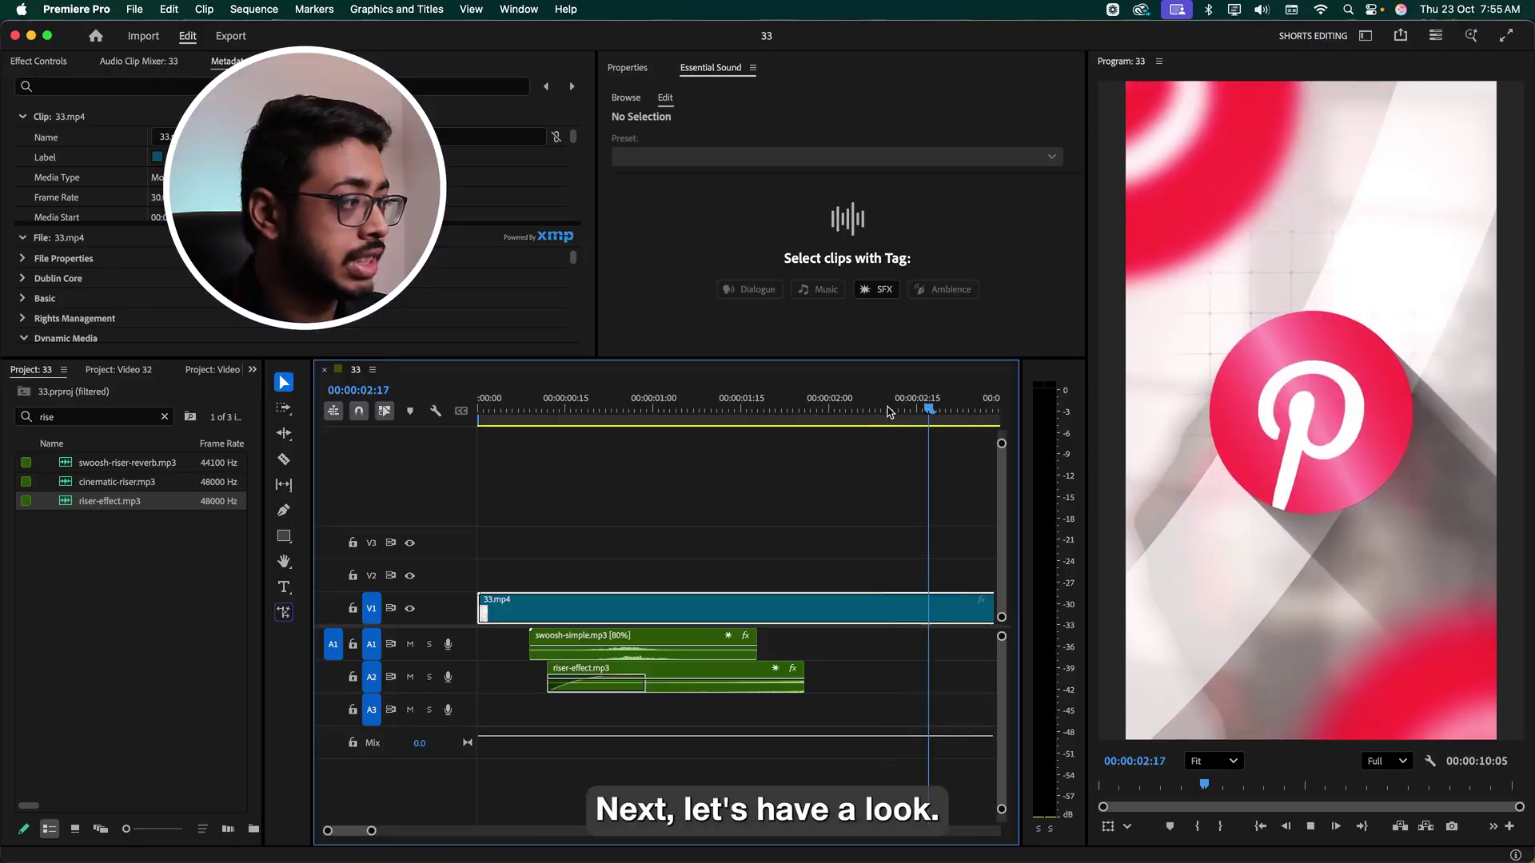
Preview the rising shapes and line up Smooth Whoosh.mp3 on A1 there
key(space)
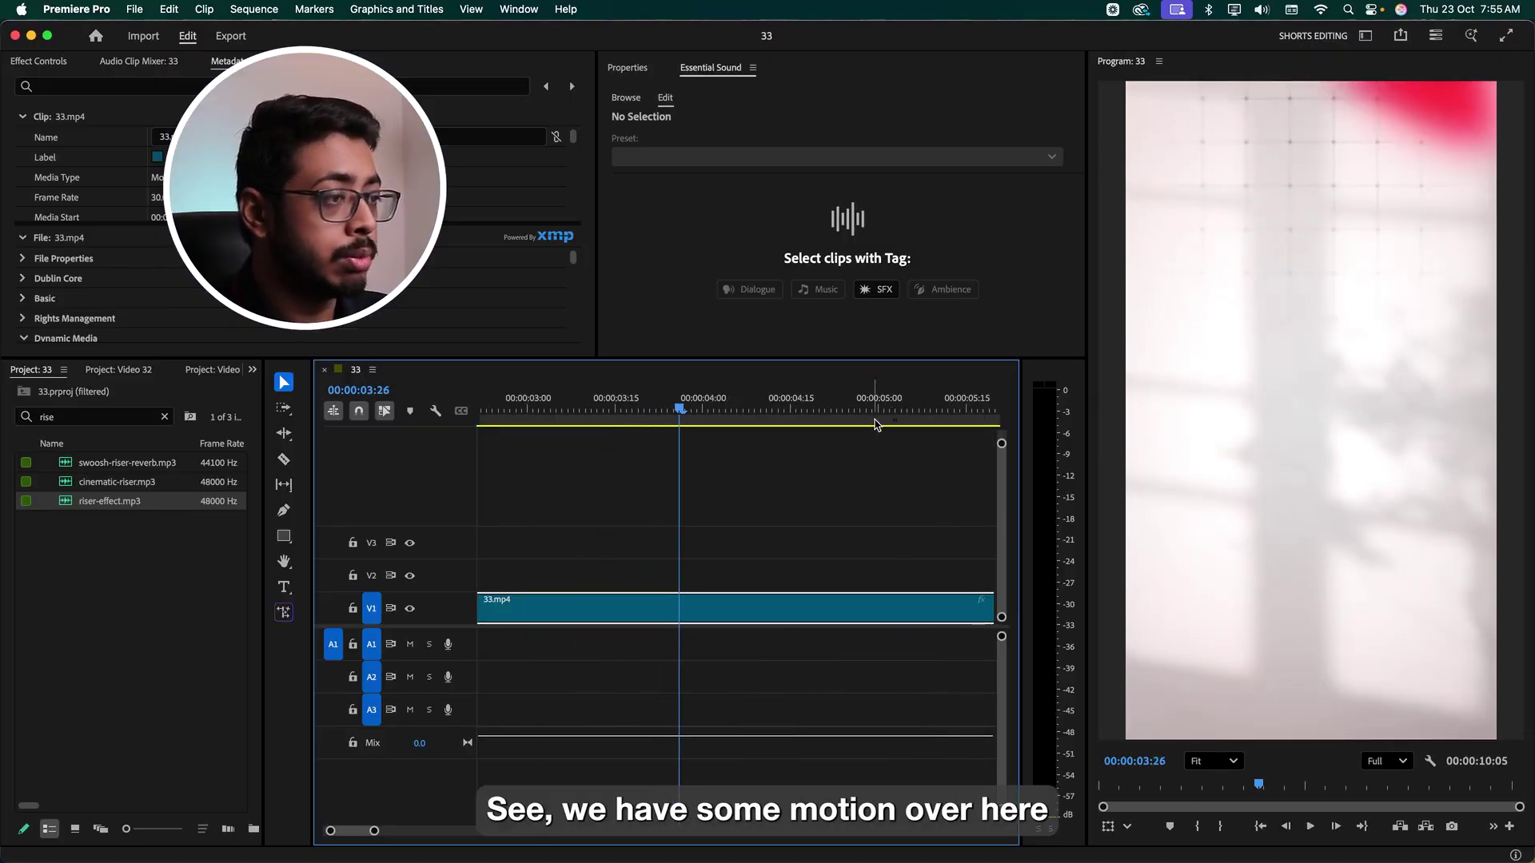
click(553, 412)
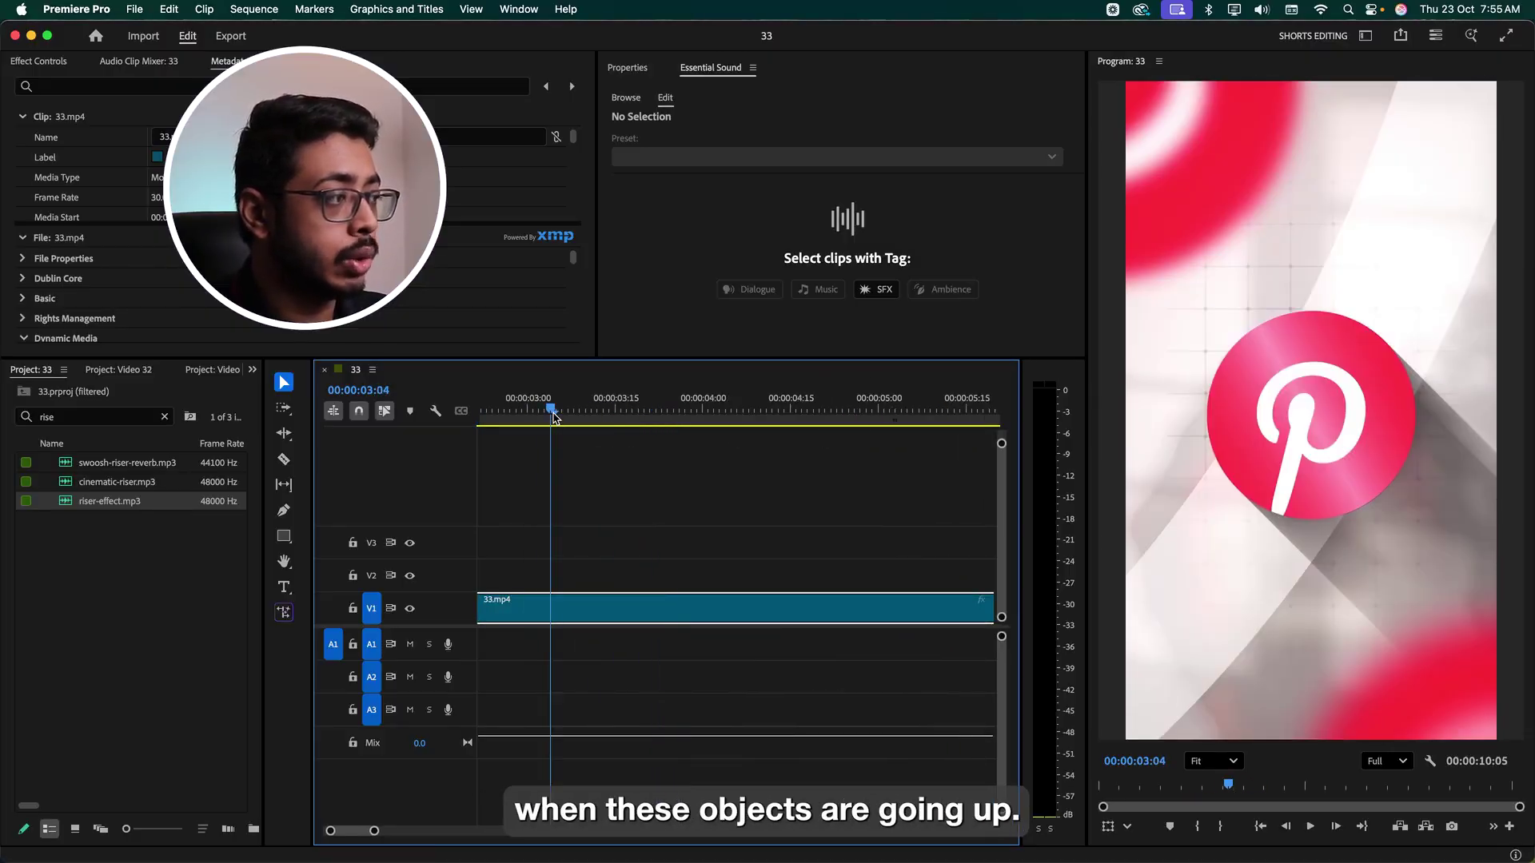
key(space)
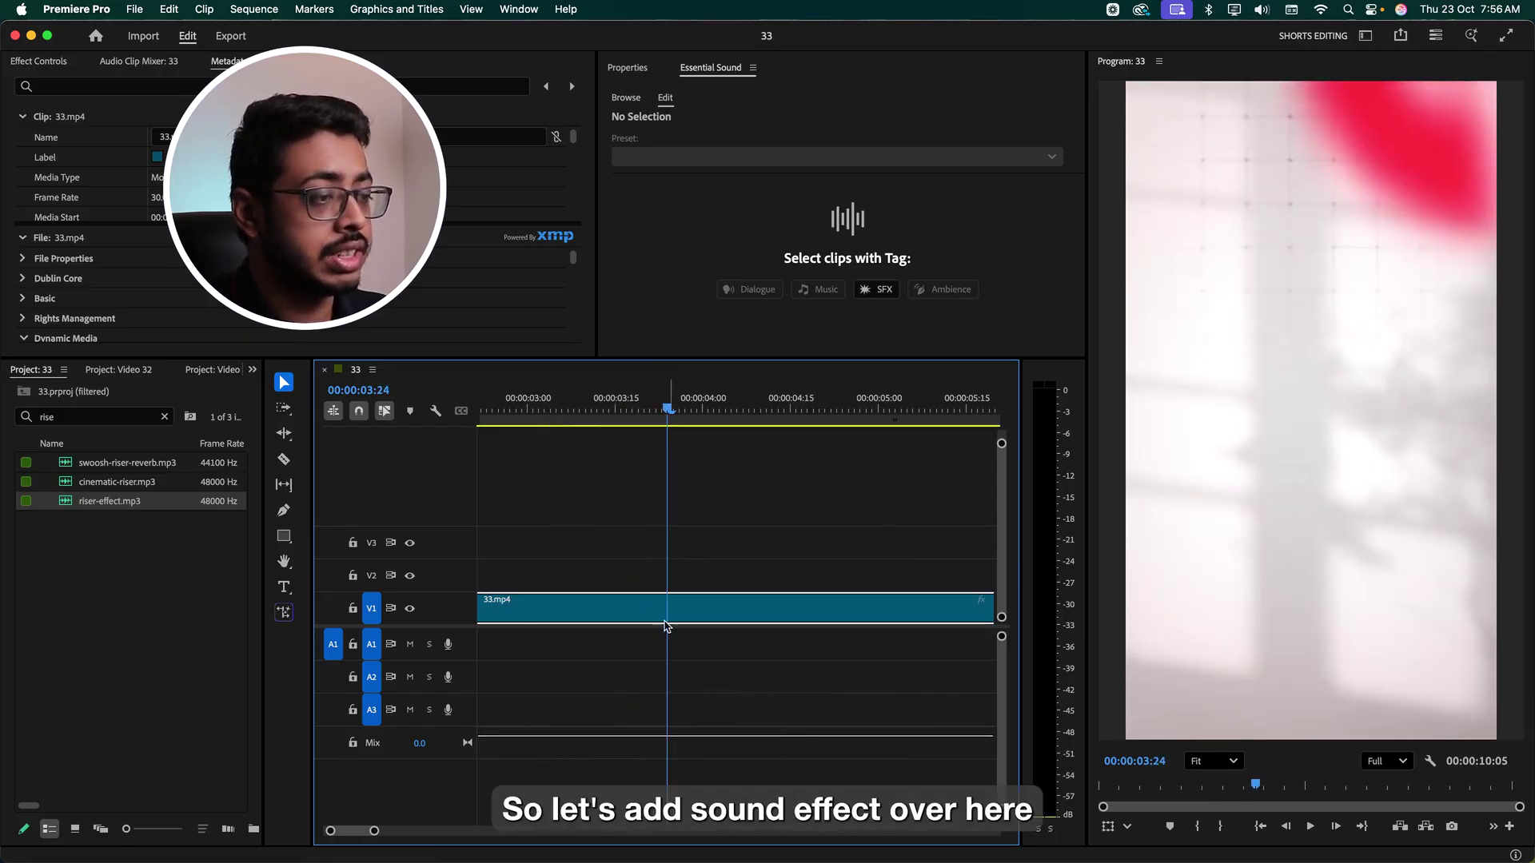
click(165, 416)
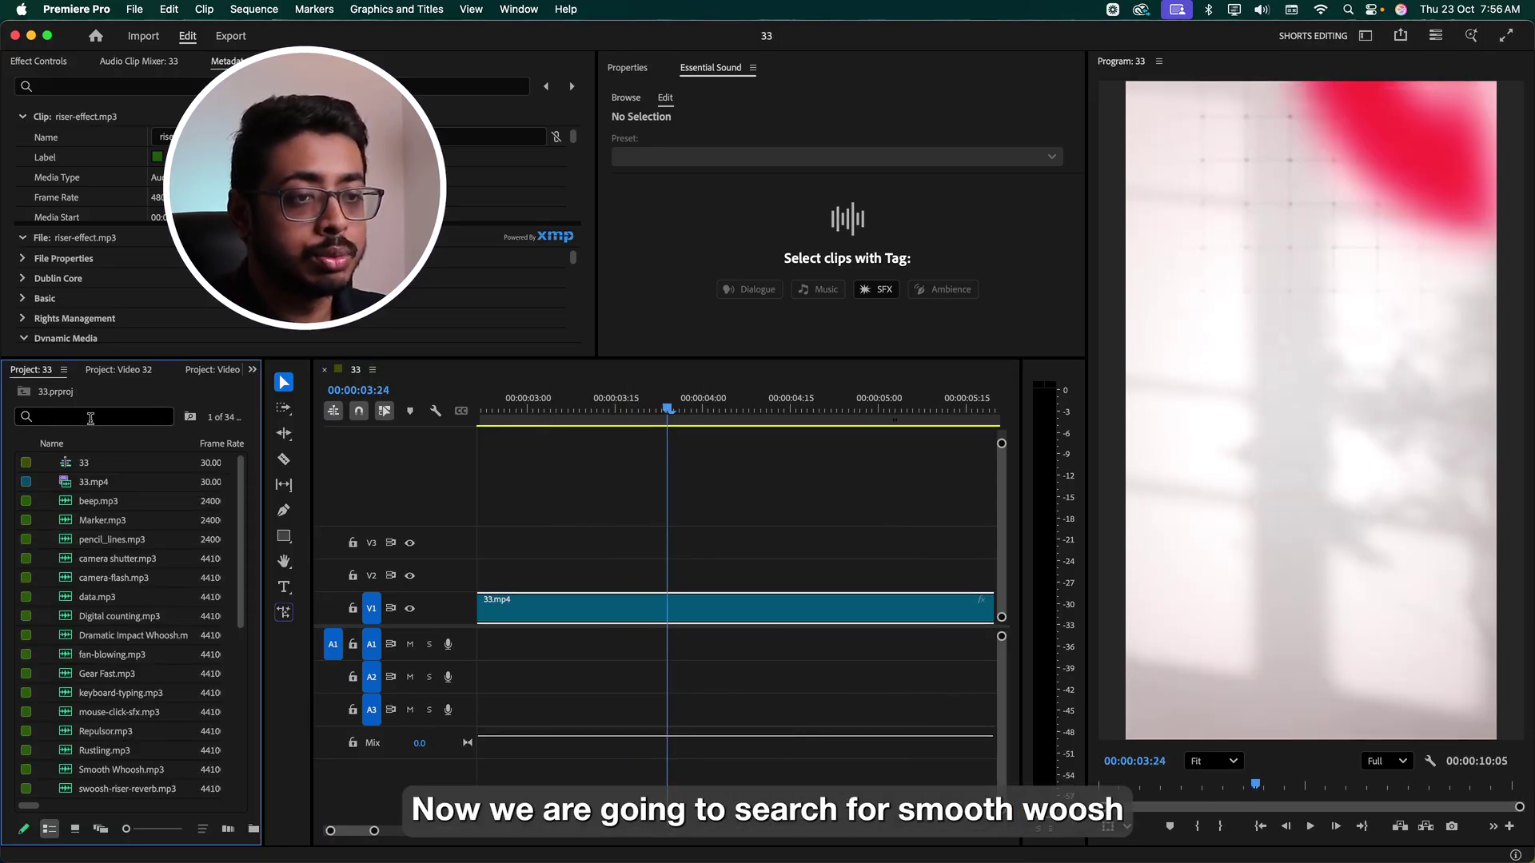
text(sm)
drag(120, 463, 472, 550)
drag(643, 649, 485, 647)
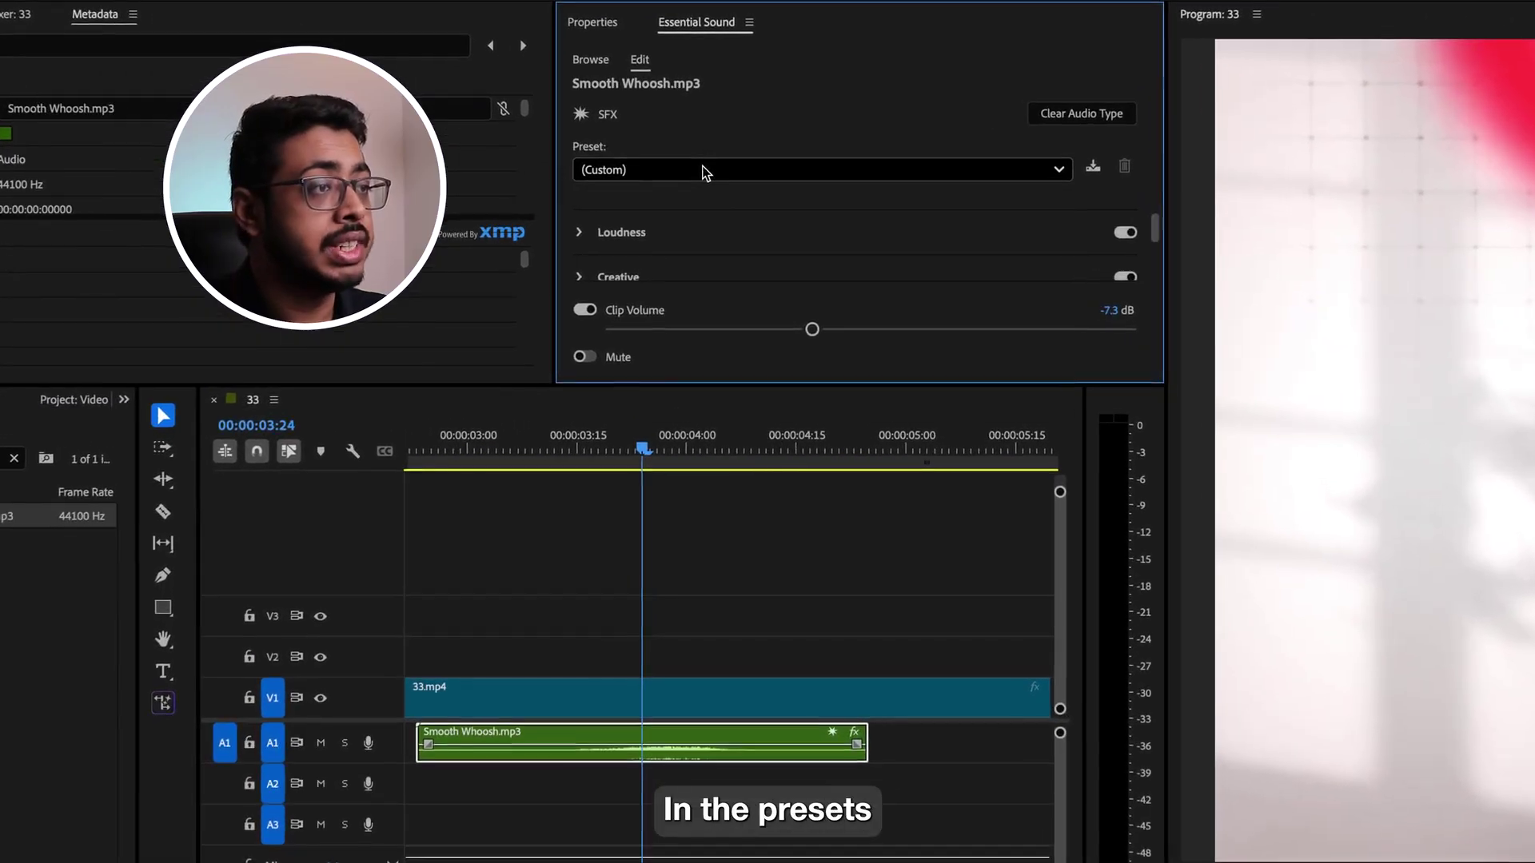
Apply the Make Distant preset to Smooth Whoosh, nudge it slightly earlier, and save
click(703, 171)
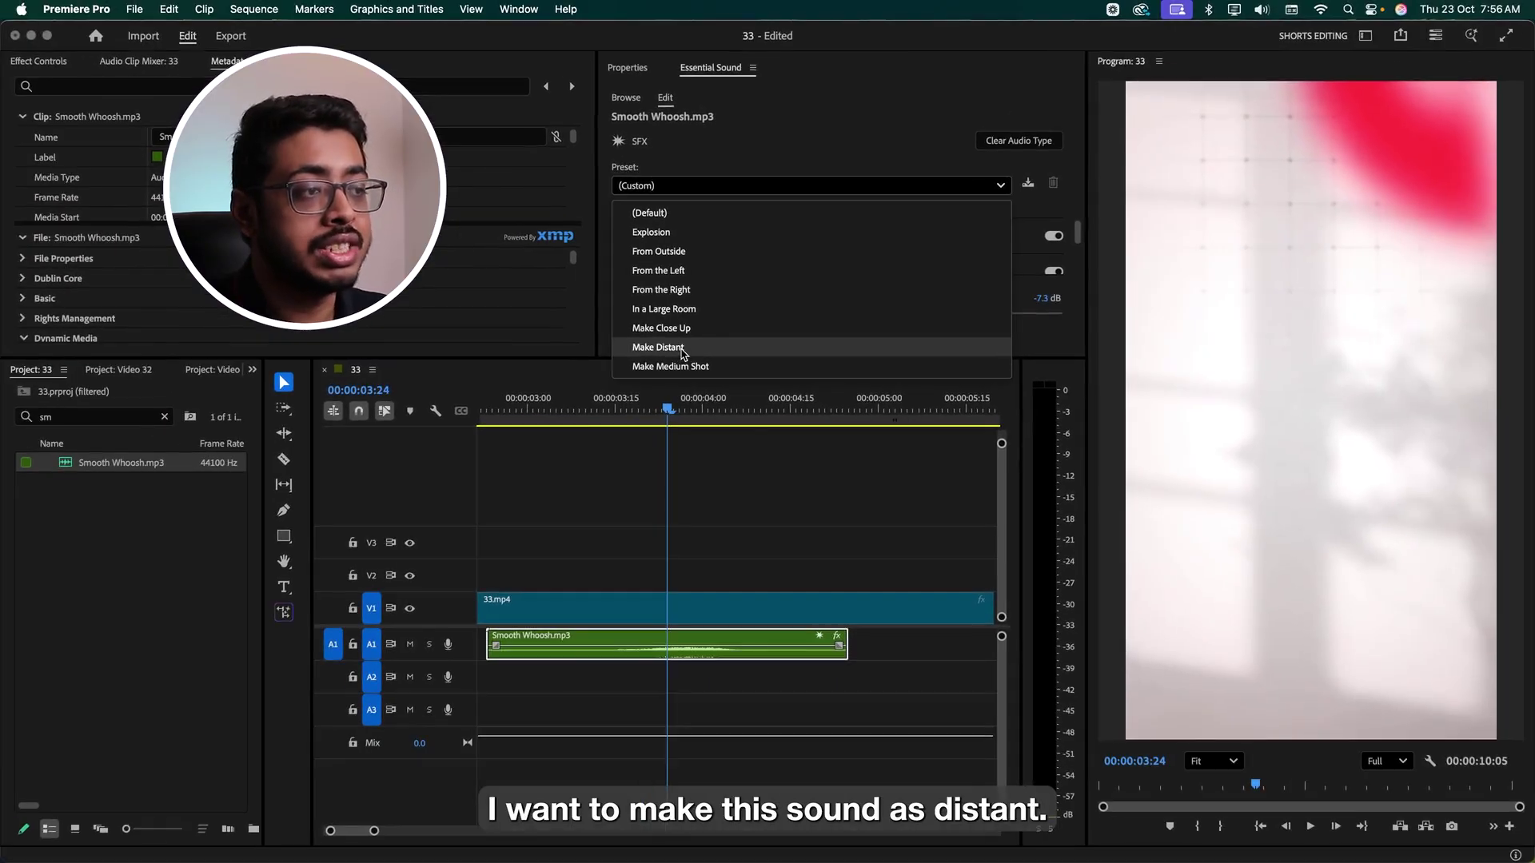
click(683, 352)
click(580, 413)
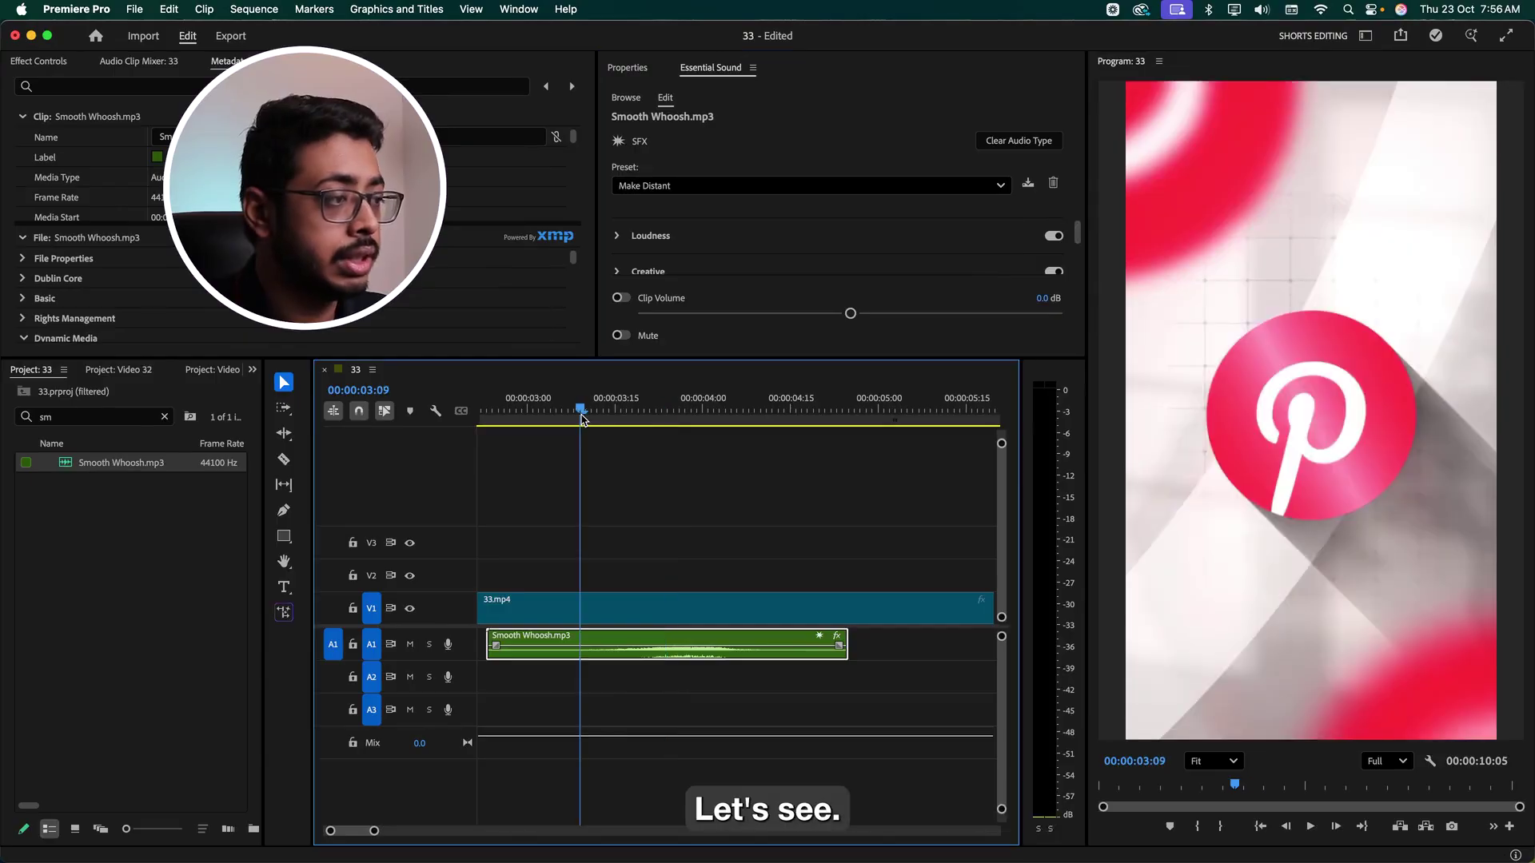
key(space)
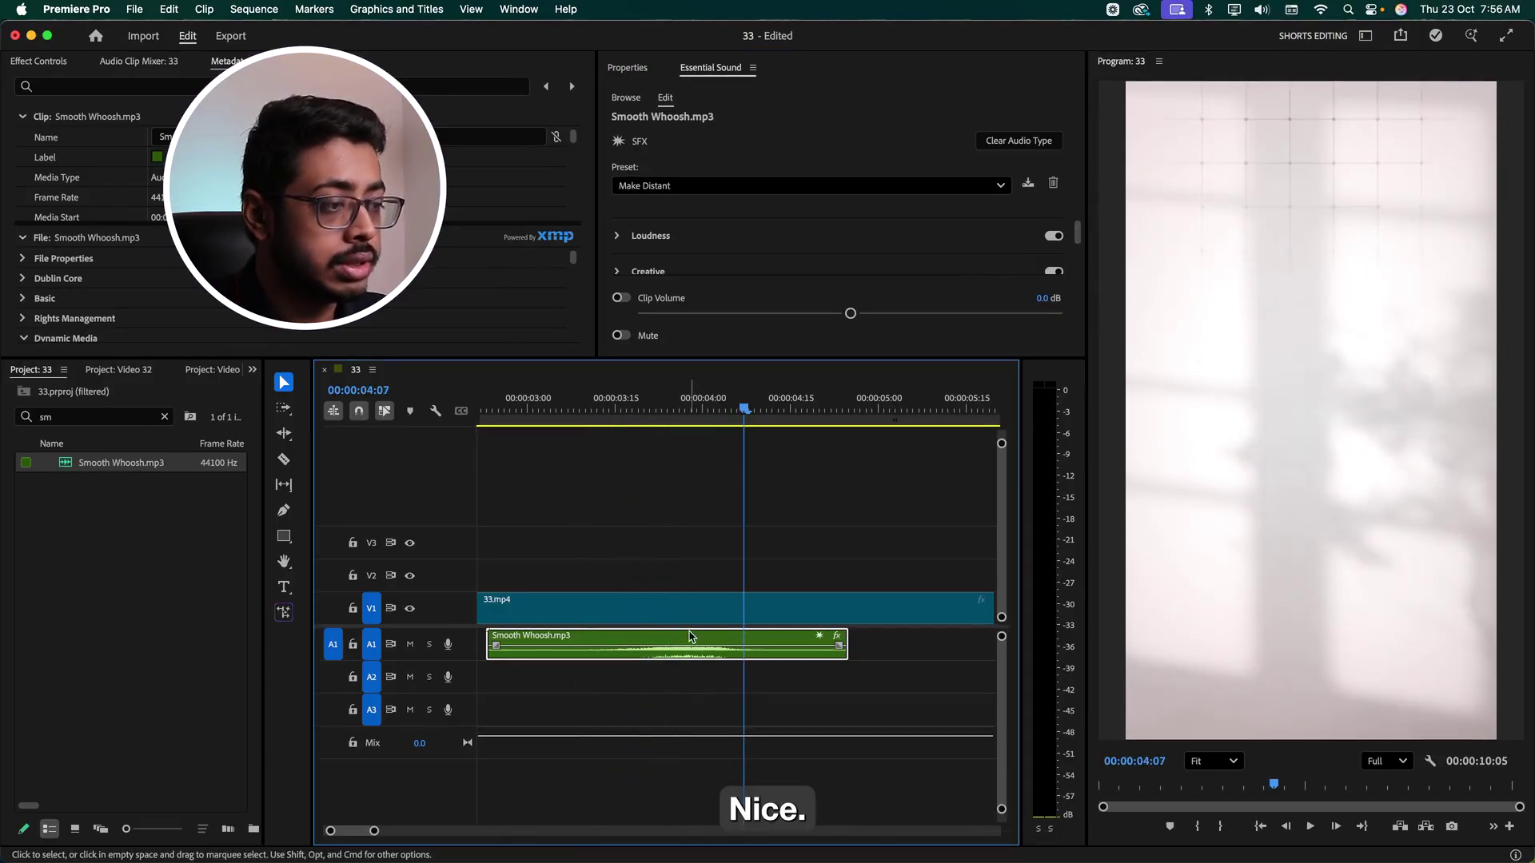
drag(691, 636, 676, 641)
click(530, 410)
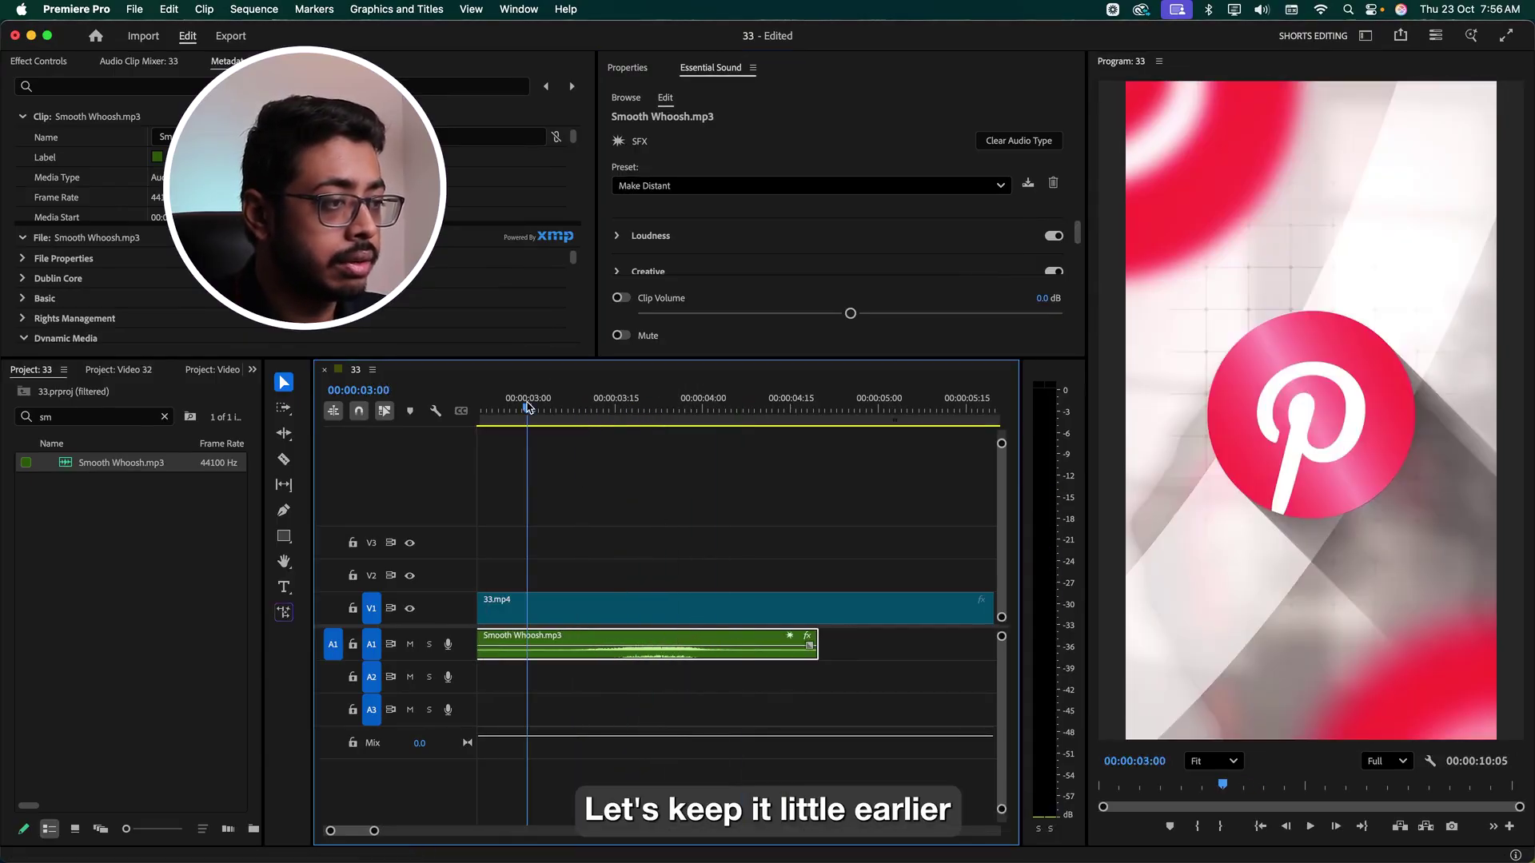
key(space)
key(super+s)
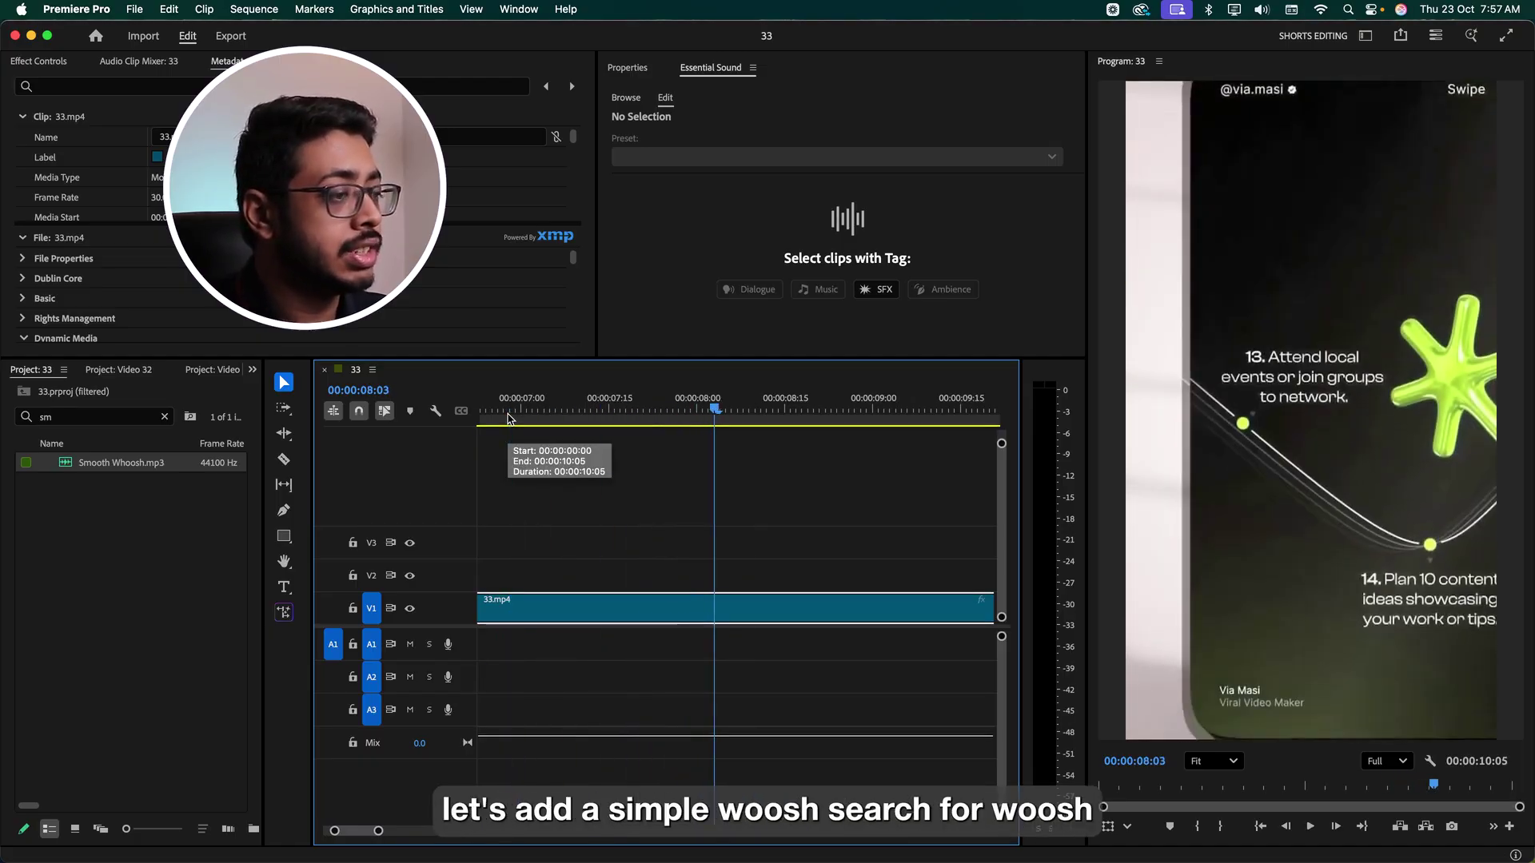
Add whoosh-end.mp3 to track A1 near the 7-second zoom and play it
click(123, 416)
text(who)
click(101, 540)
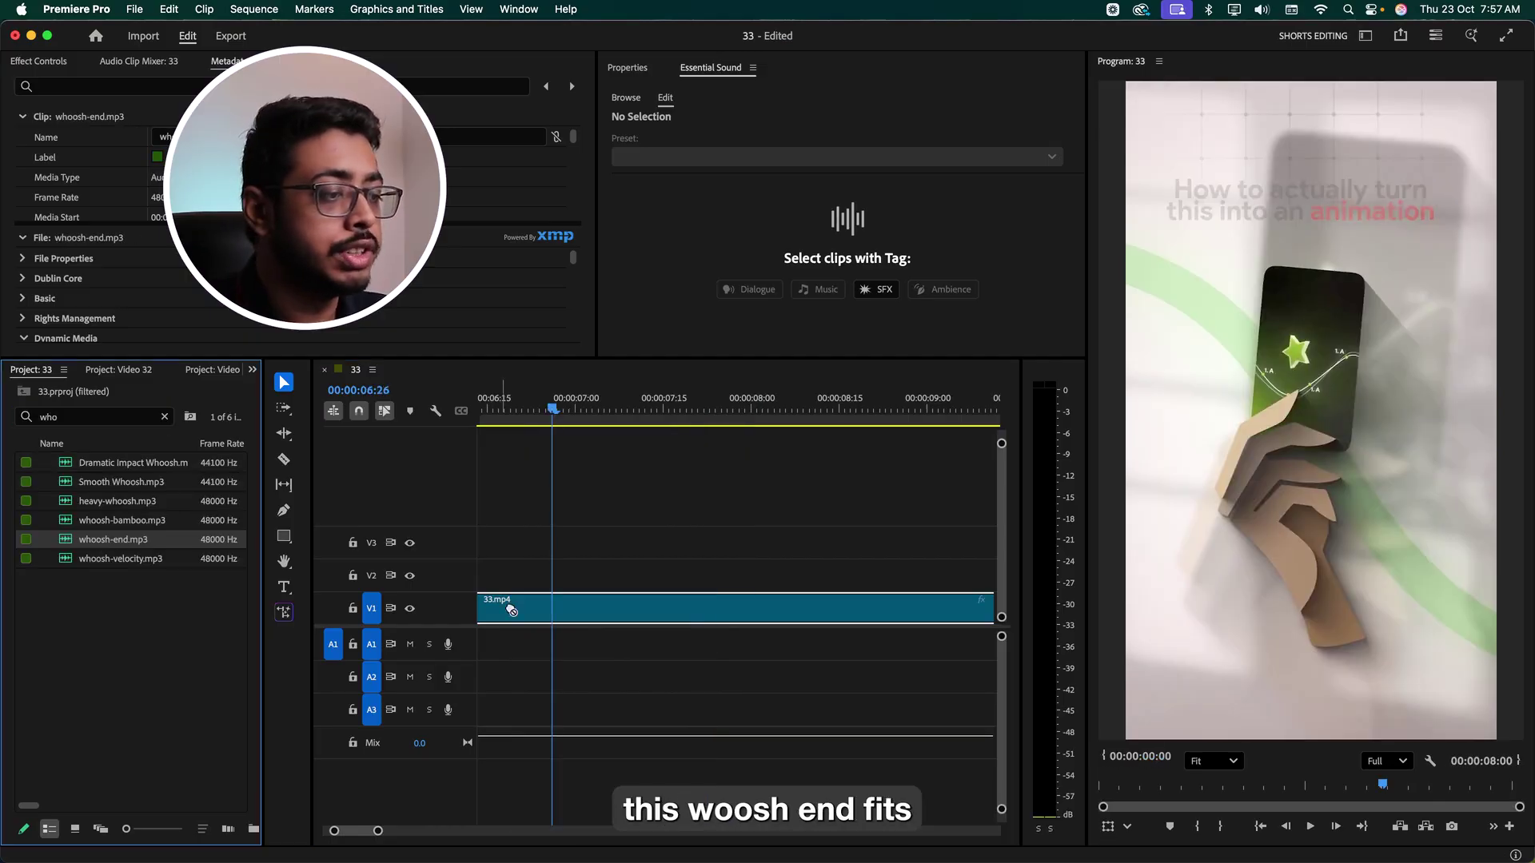
drag(512, 611, 537, 644)
click(876, 289)
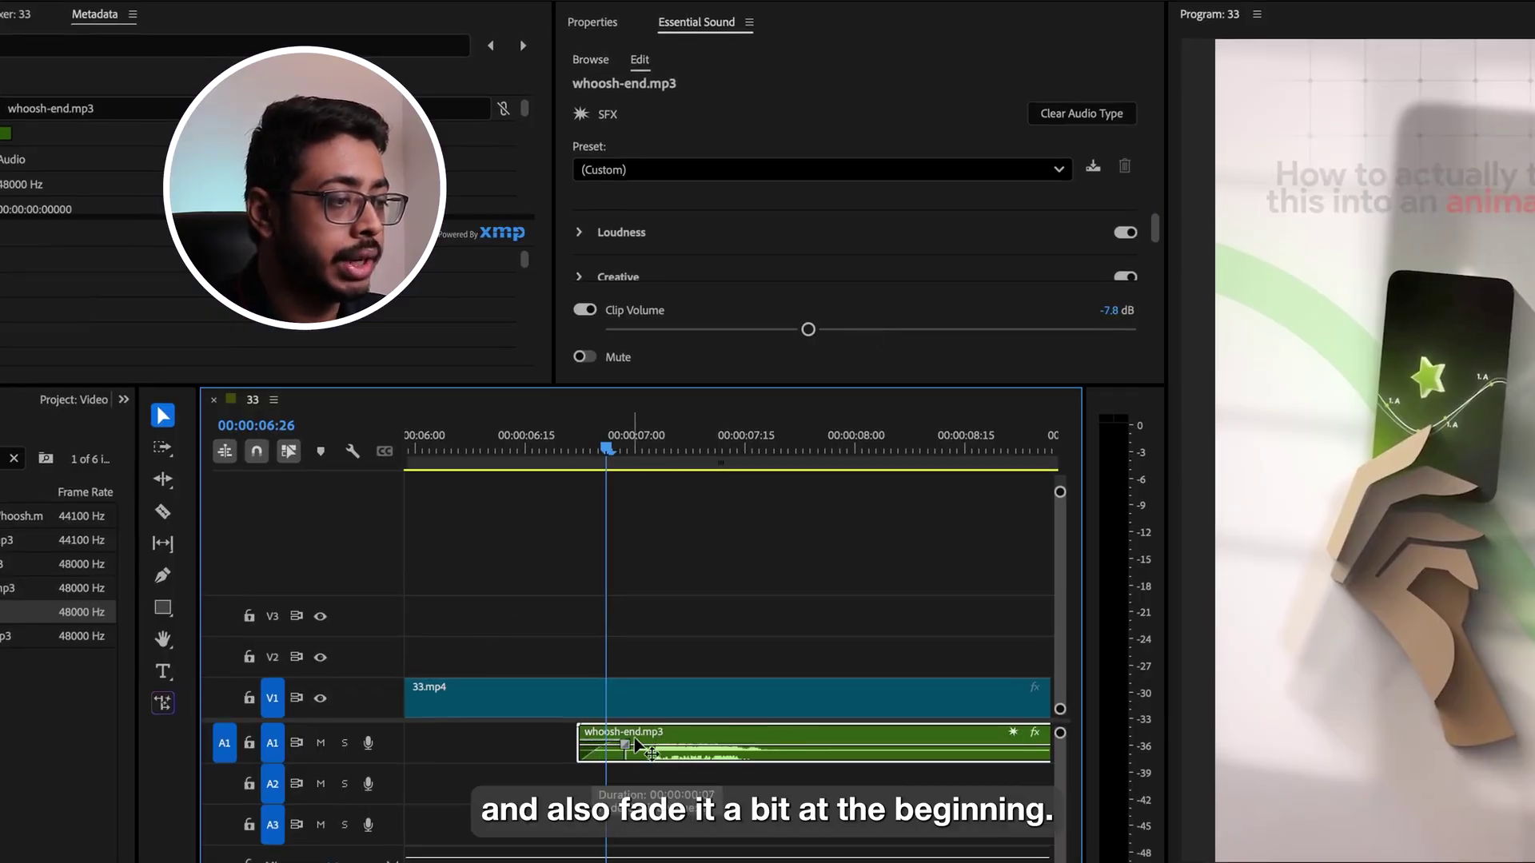
key(space)
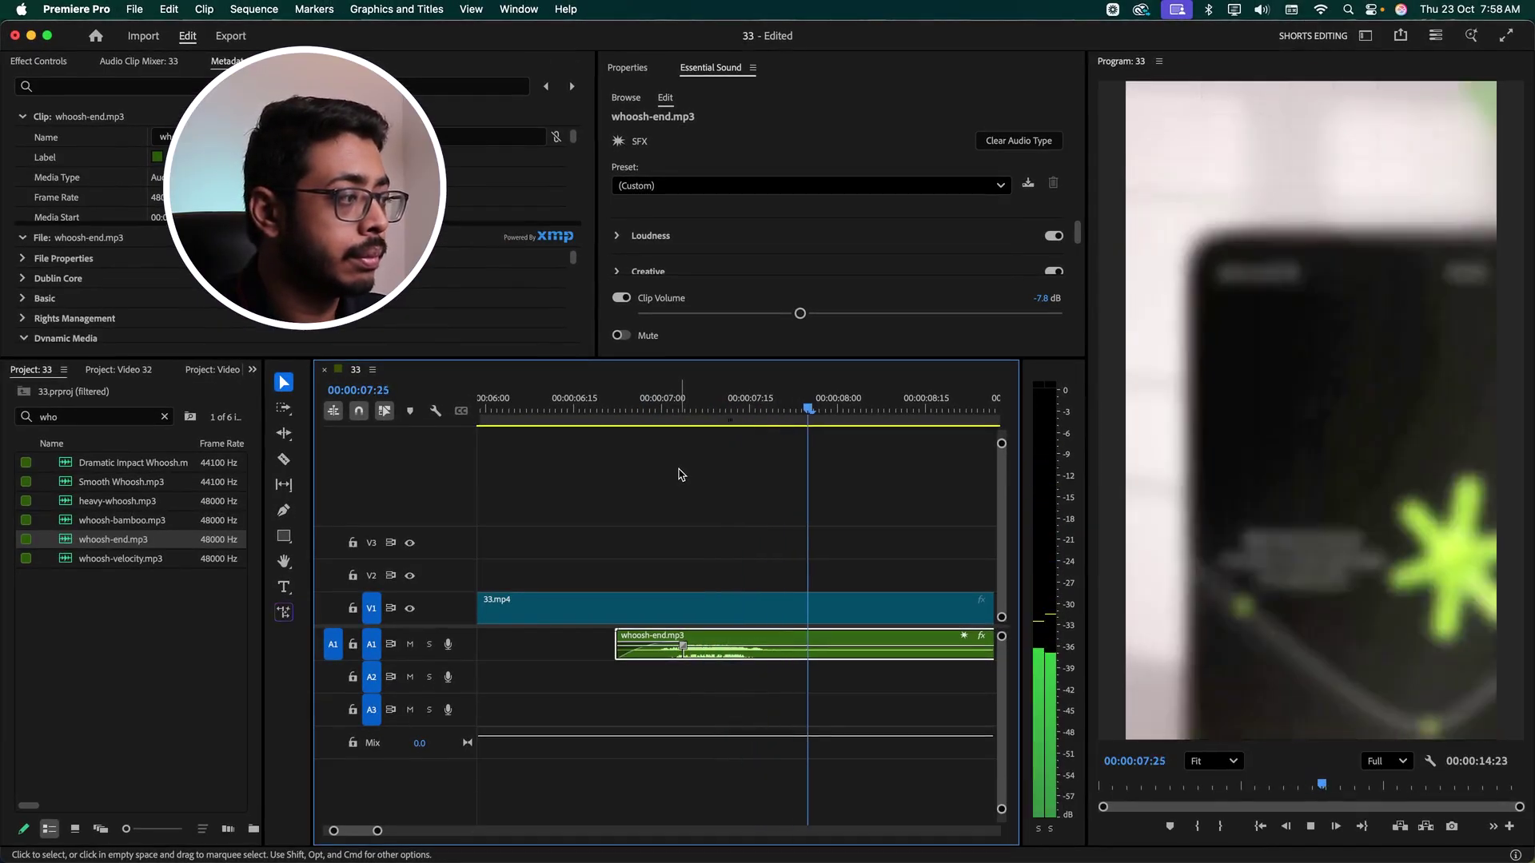
Shift whoosh-end slightly later, save, and replay from 07:19
drag(739, 642, 775, 642)
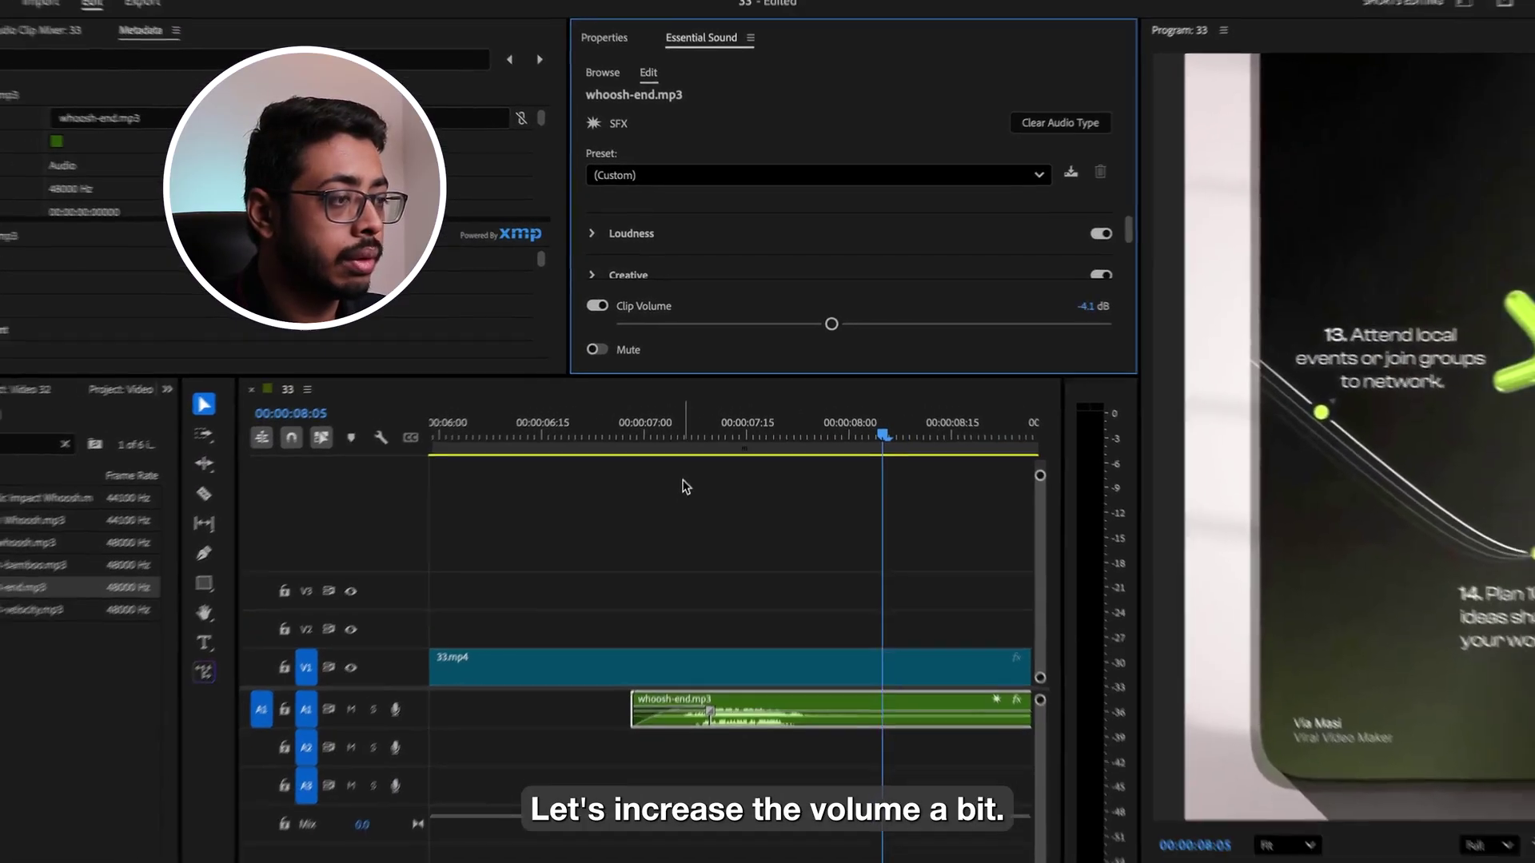
click(672, 439)
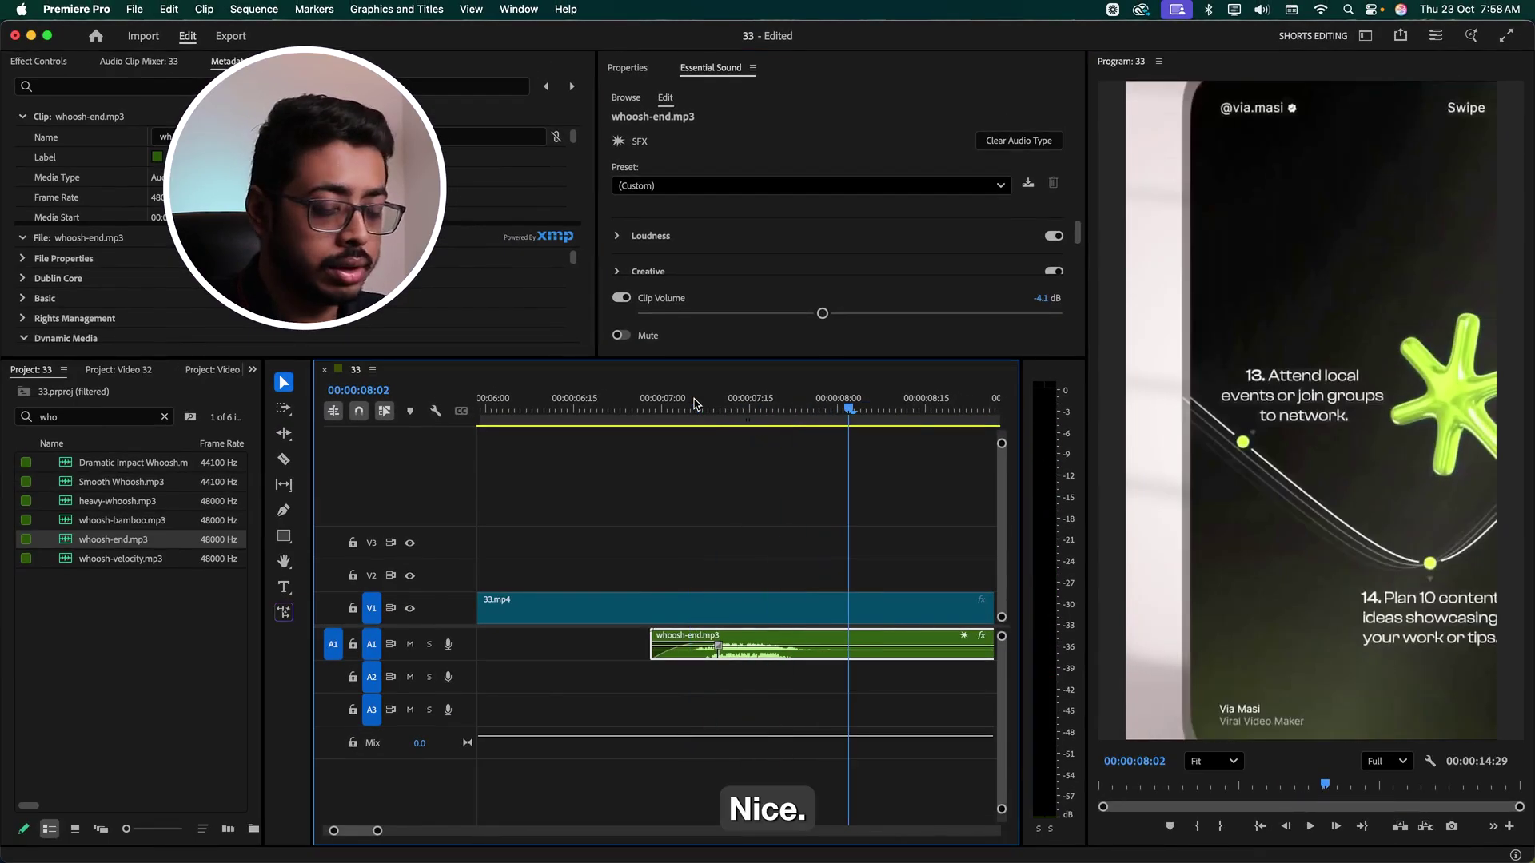
key(super+s)
click(772, 405)
key(space)
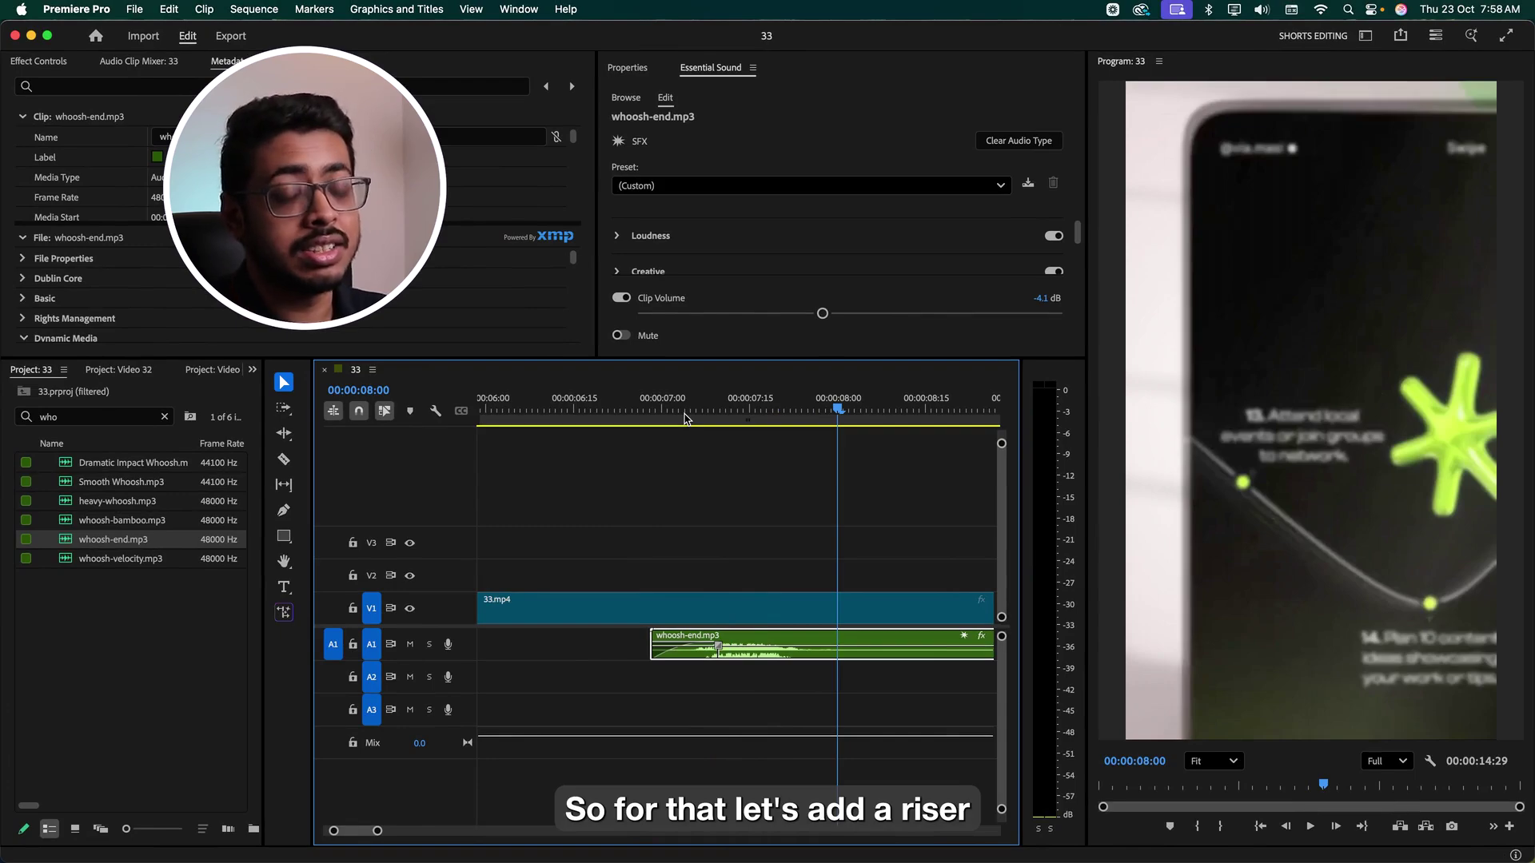
Place swoosh-riser-reverb on A2 under the whoosh at -8.8 dB and preview it
click(164, 418)
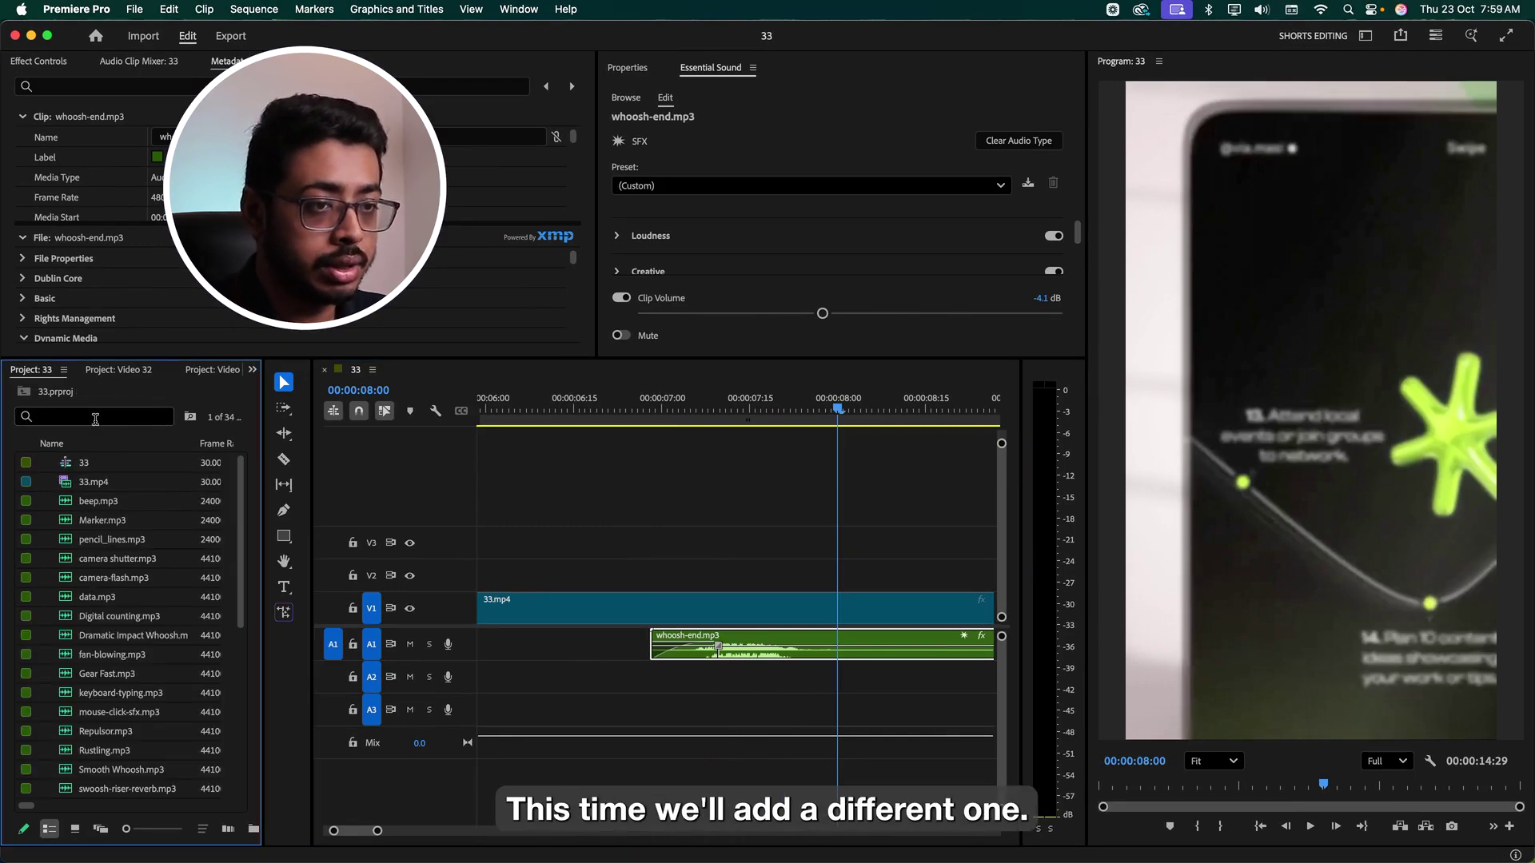
text(riser)
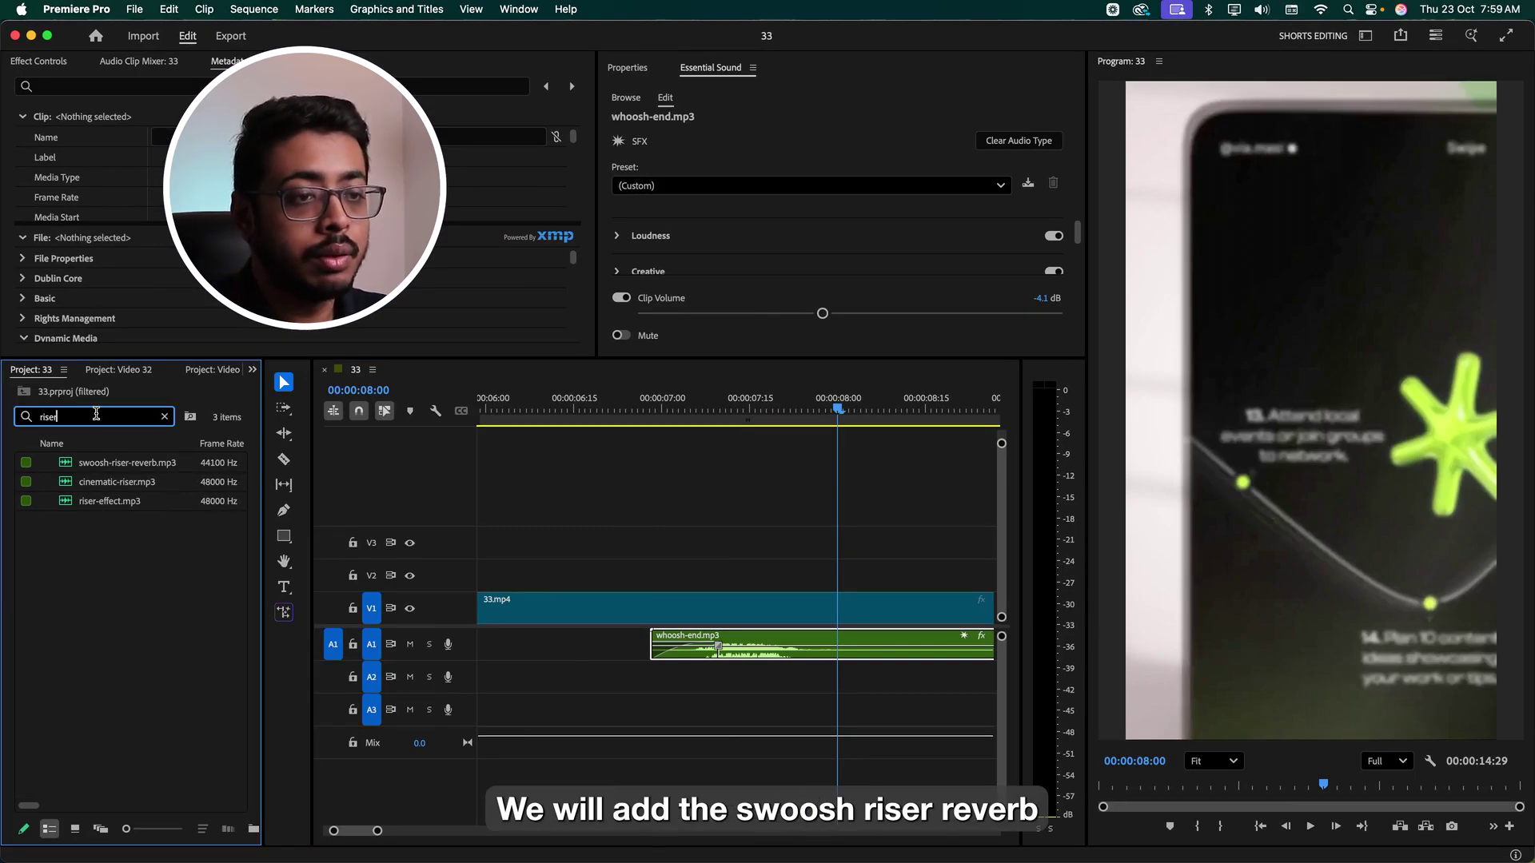
drag(637, 693, 547, 692)
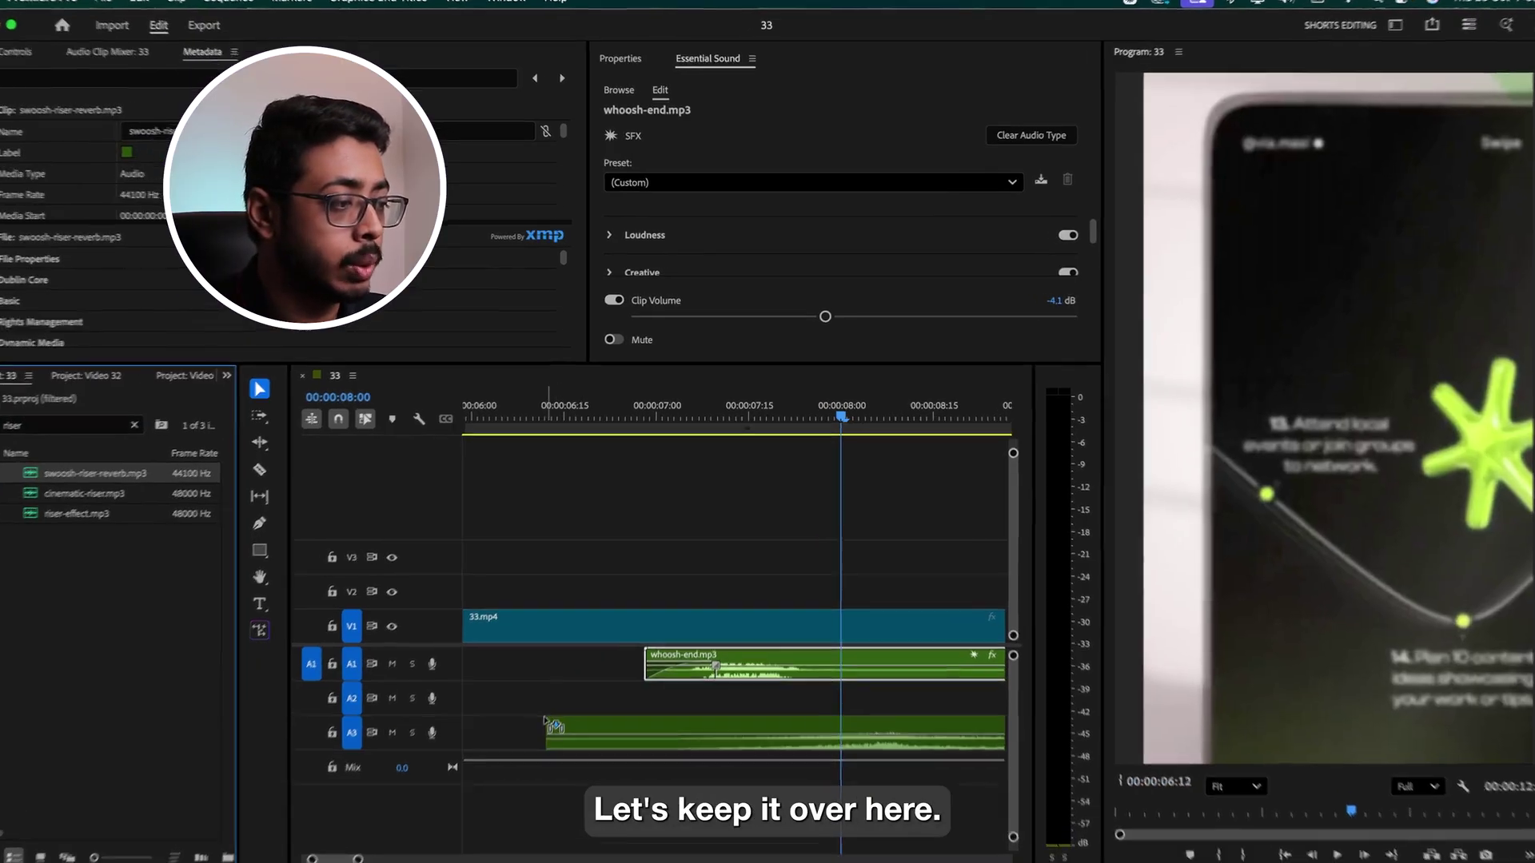
drag(809, 317, 795, 316)
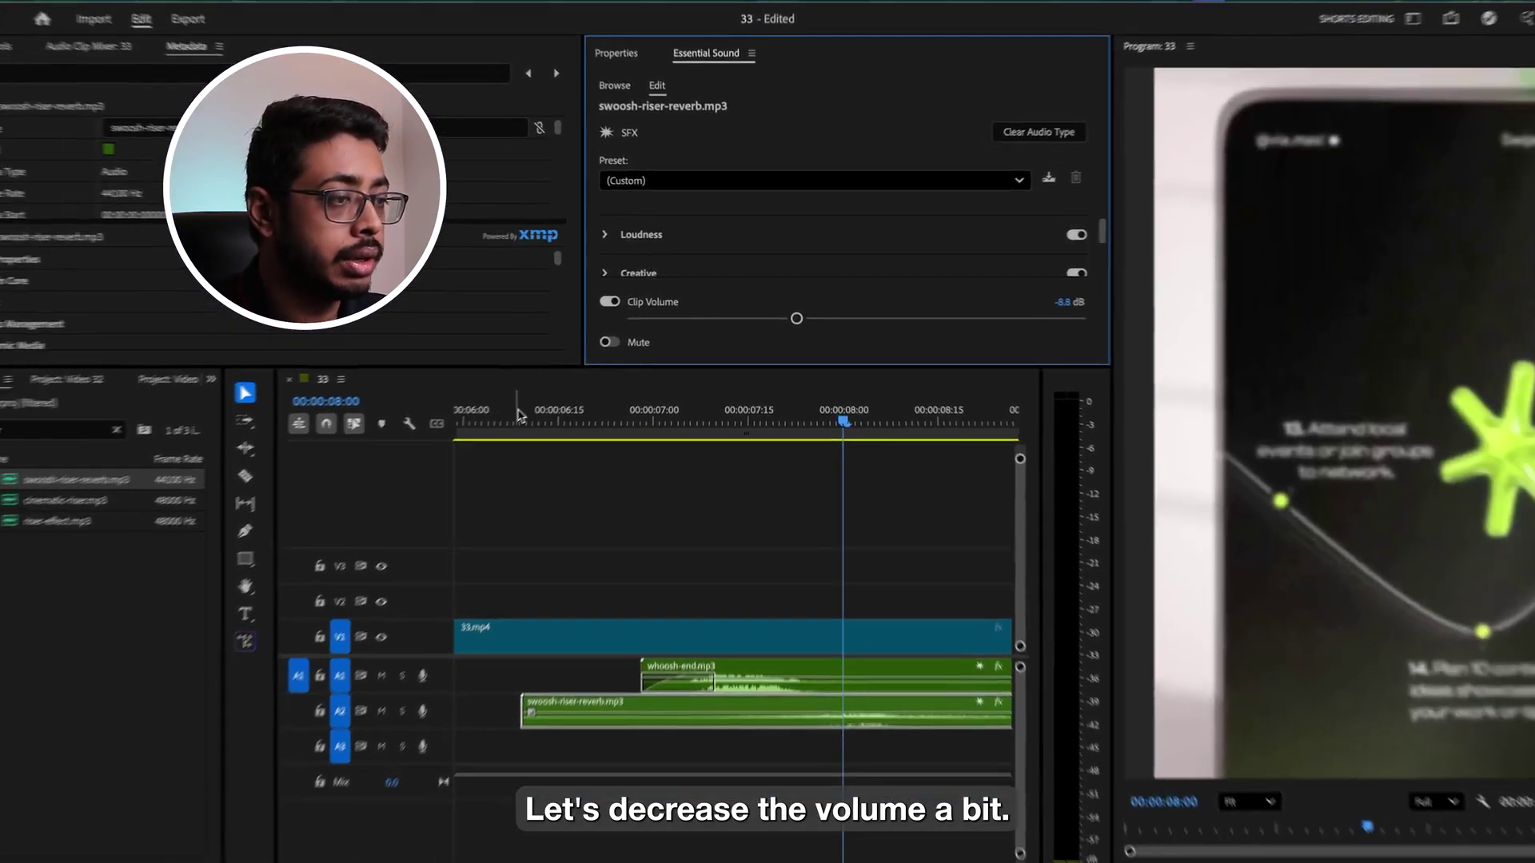
click(479, 445)
key(space)
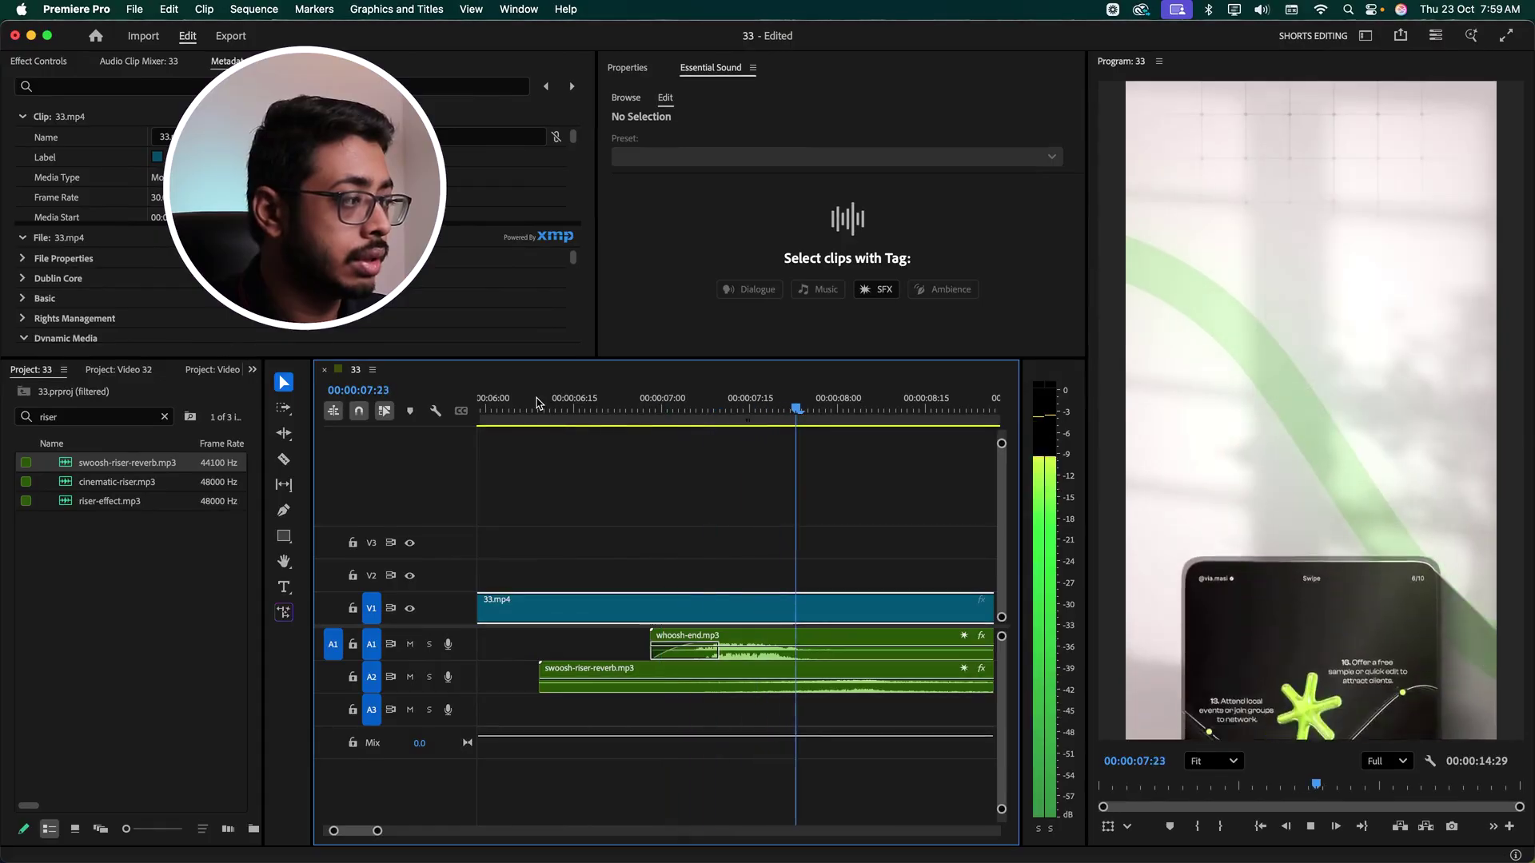
Nudge swoosh-riser-reverb slightly earlier and replay from about 07:07
key(space)
drag(838, 687, 822, 665)
click(681, 414)
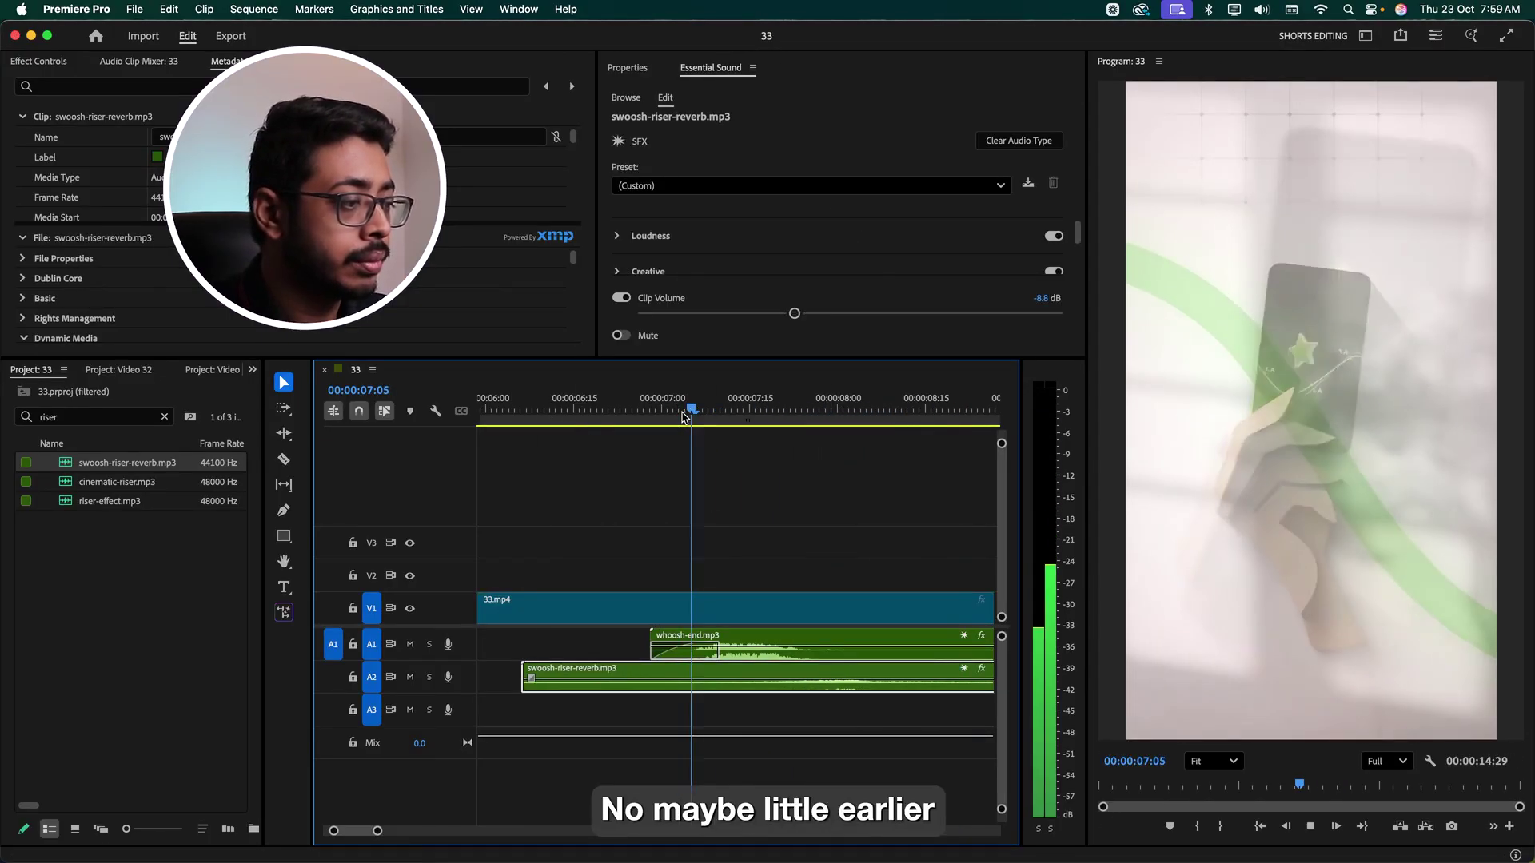
key(space)
key(space)
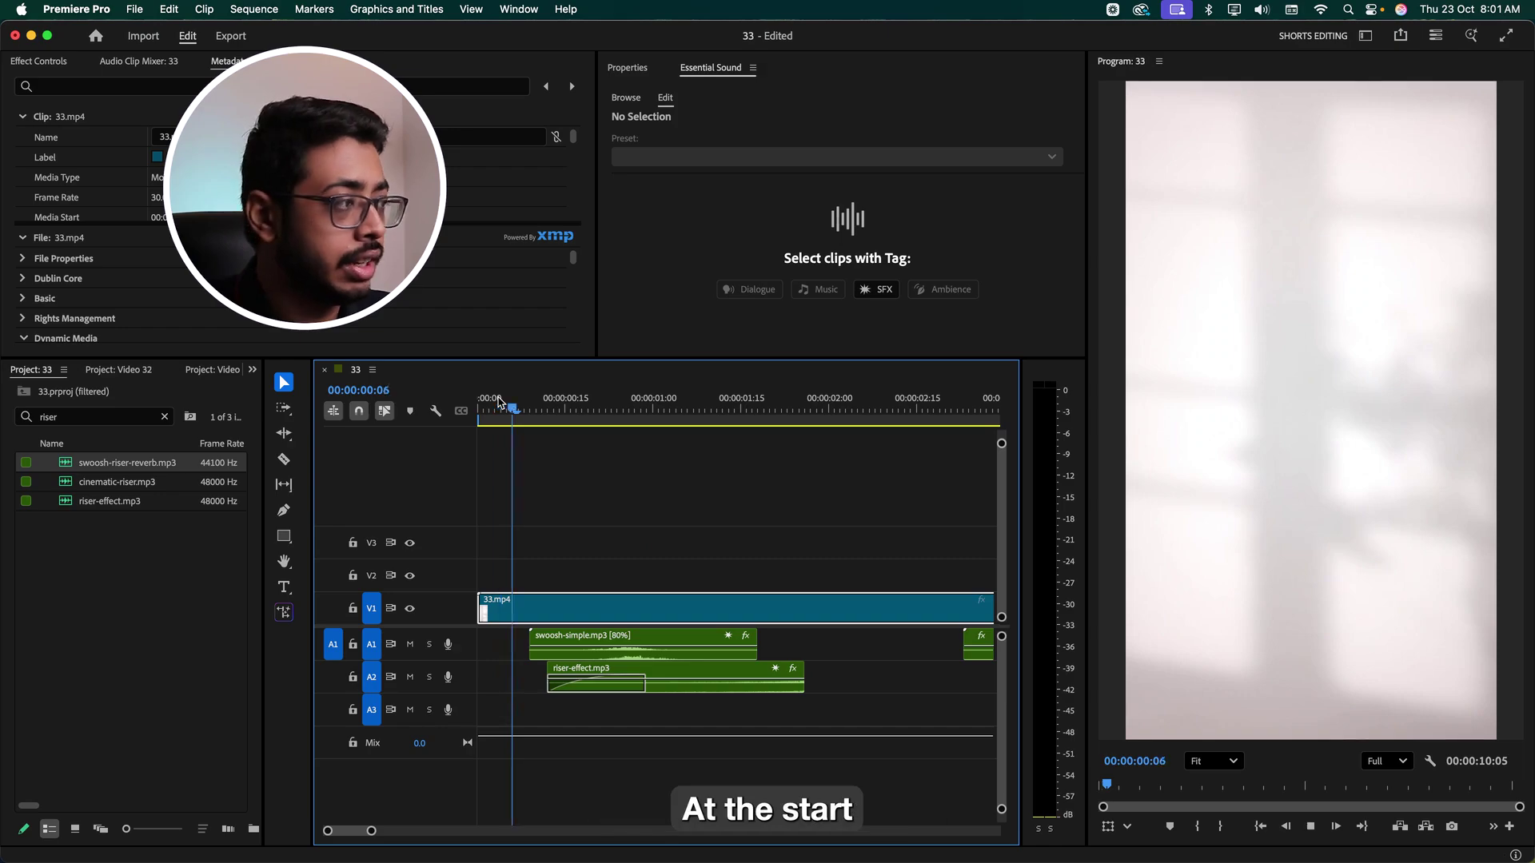
Preview the sequence opening with its swoosh and riser sounds, then save
key(space)
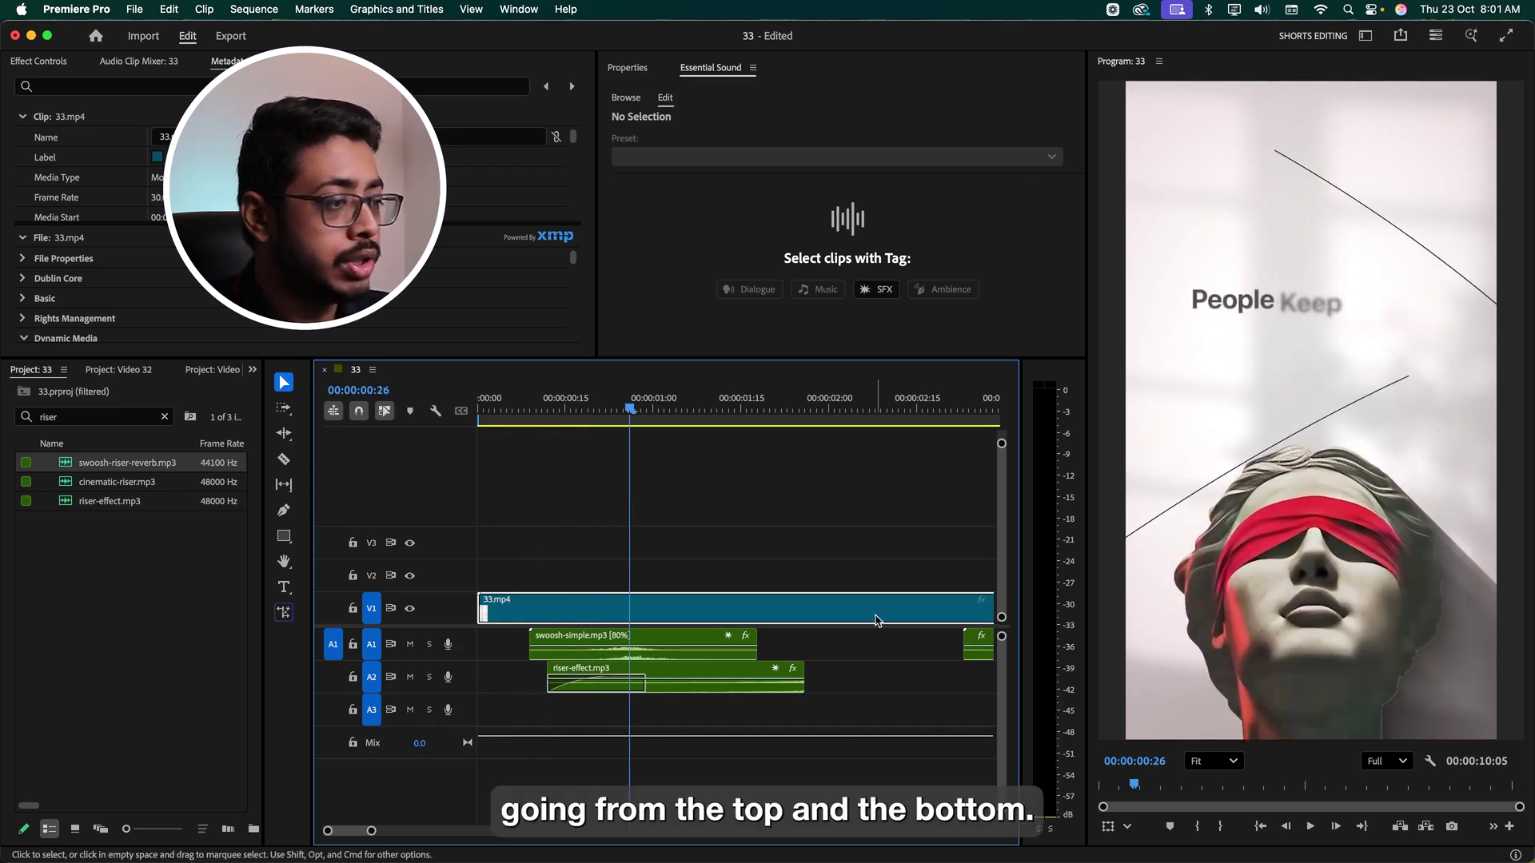
key(super+s)
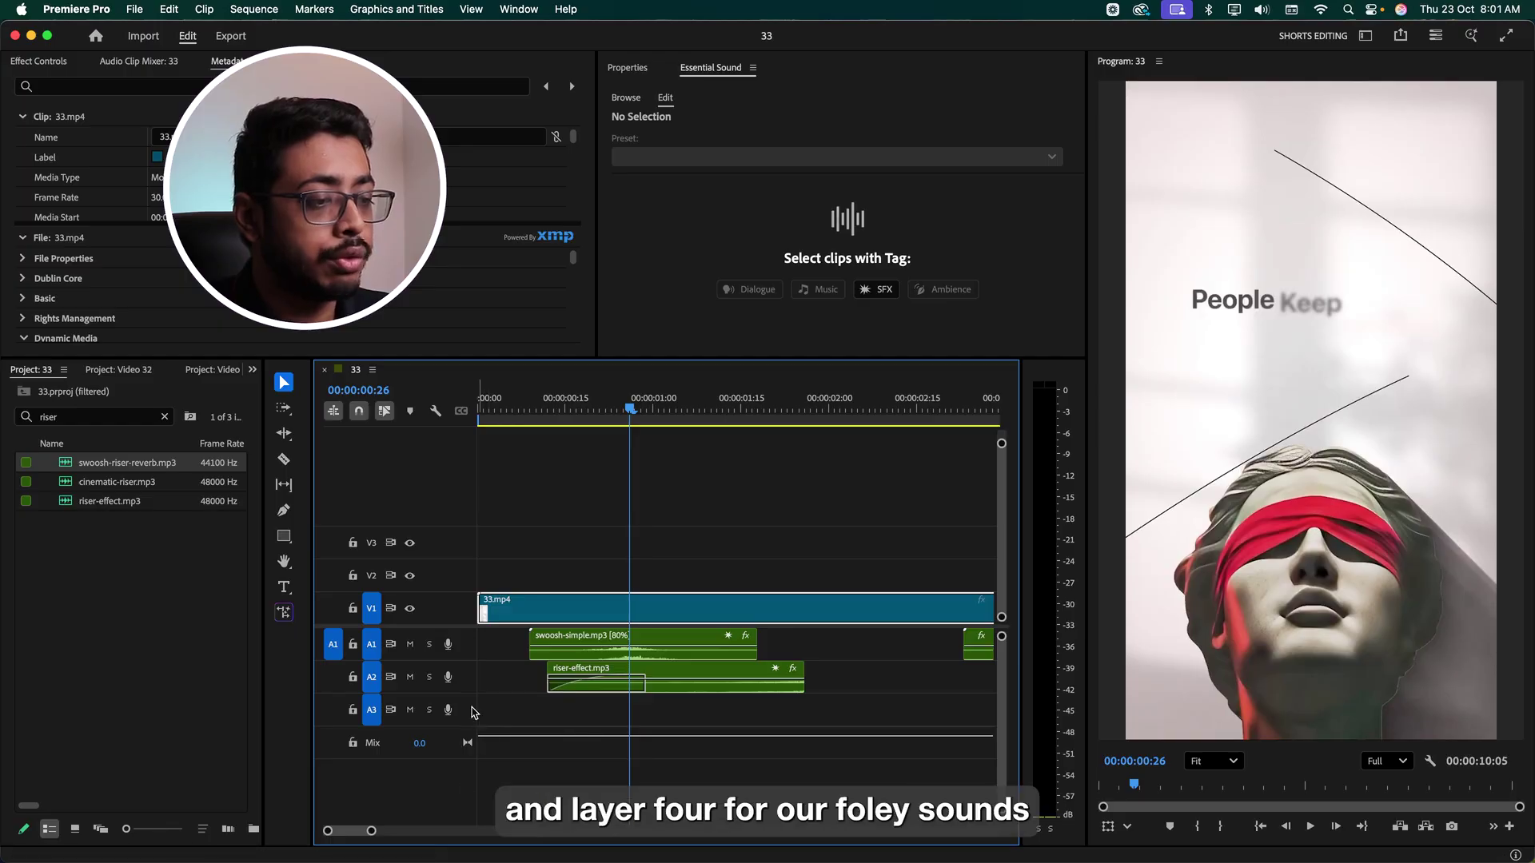
Add audio track A4 and place pencil_lines.mp3 on A3, then play the opening
right_click(467, 711)
click(518, 629)
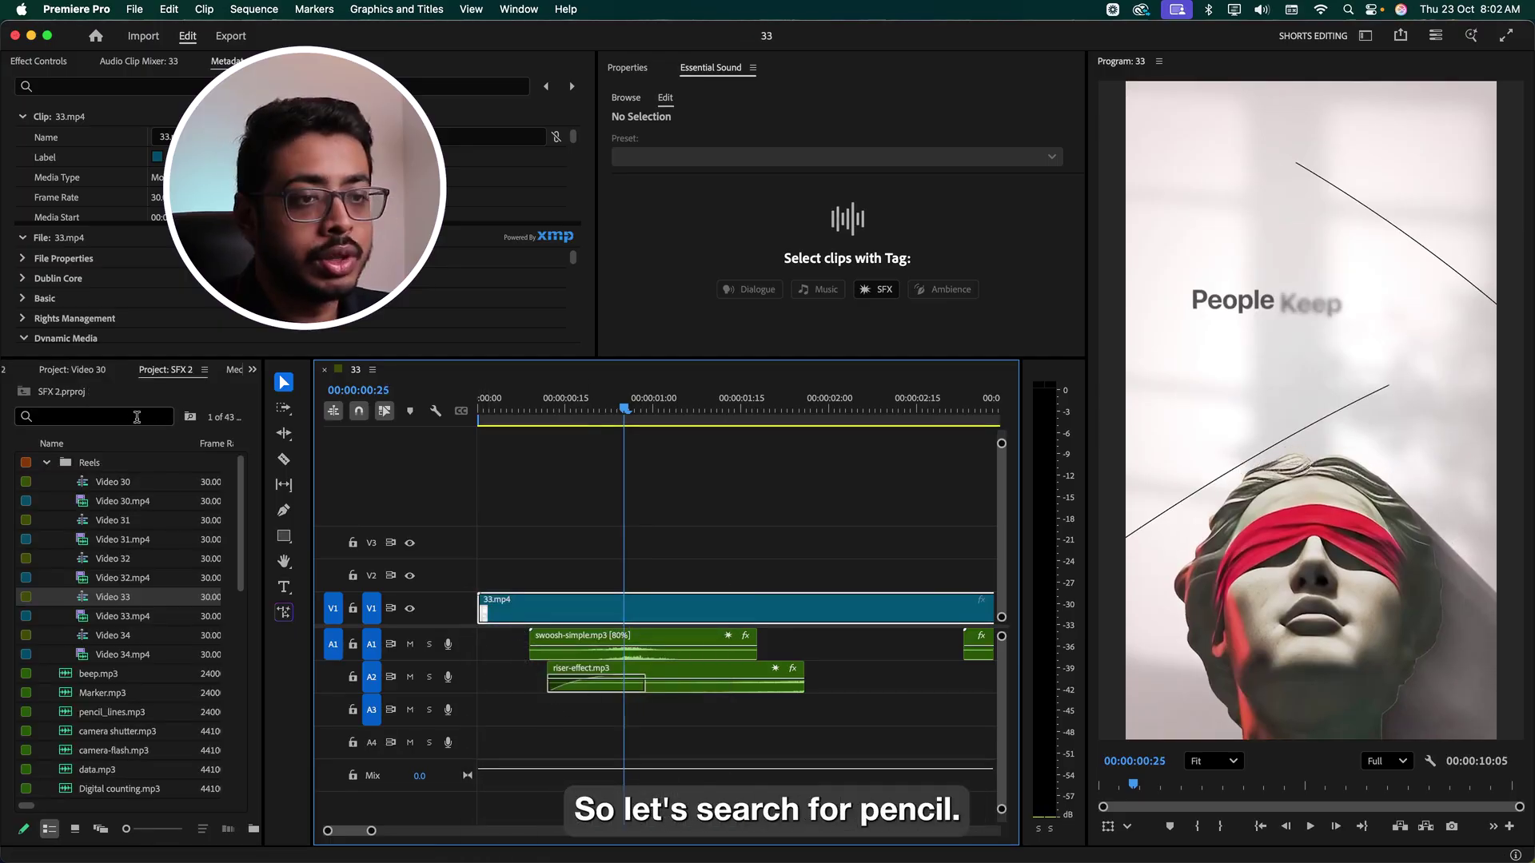
text(pen)
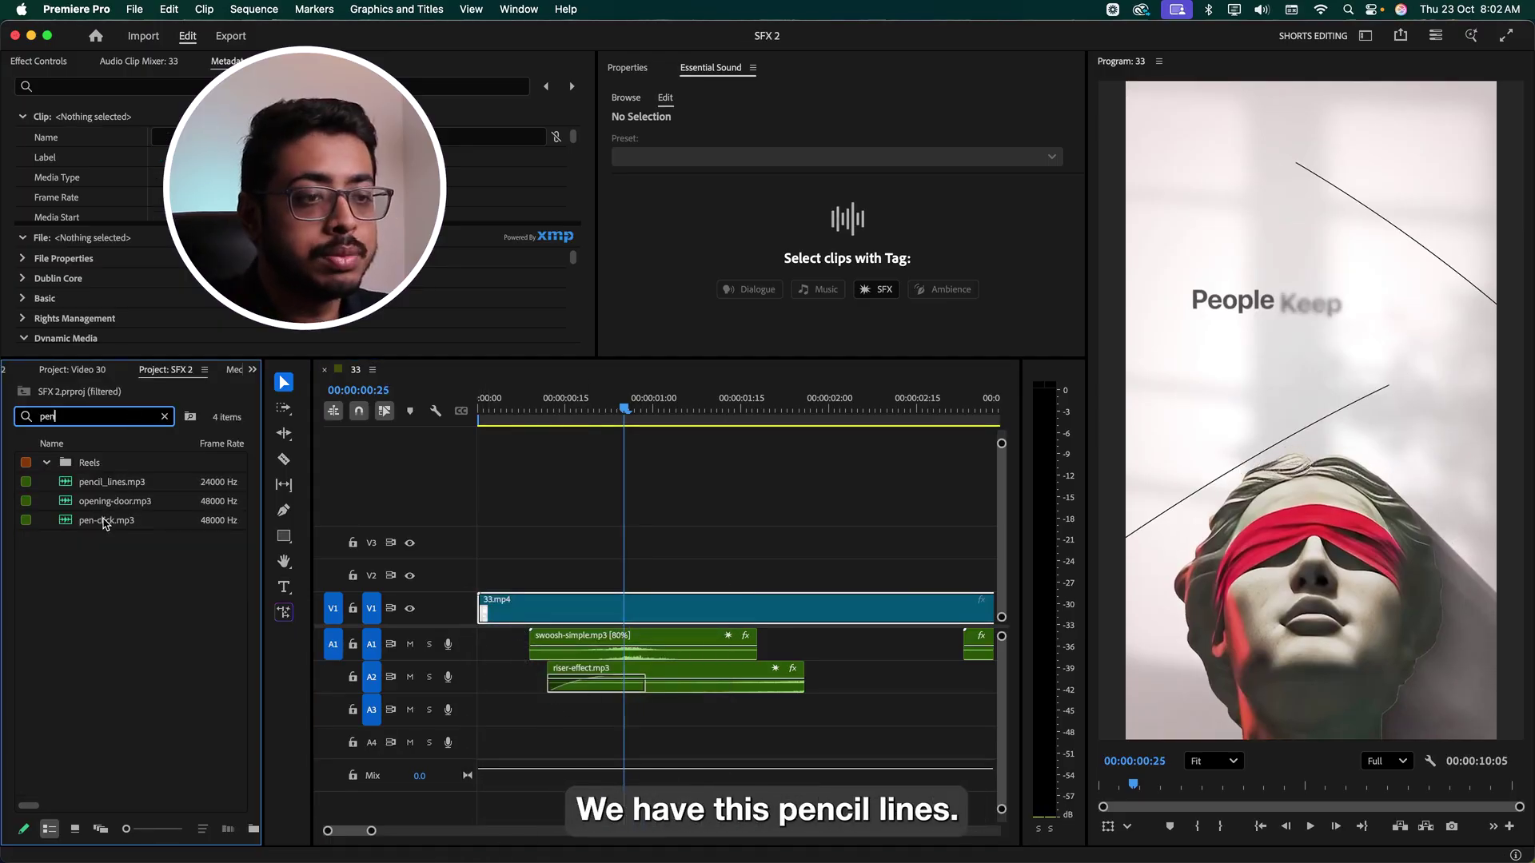
mouse_move(109, 485)
mouse_down()
mouse_move(560, 722)
mouse_move(511, 719)
mouse_up()
double_click(470, 714)
key(Home)
key(space)
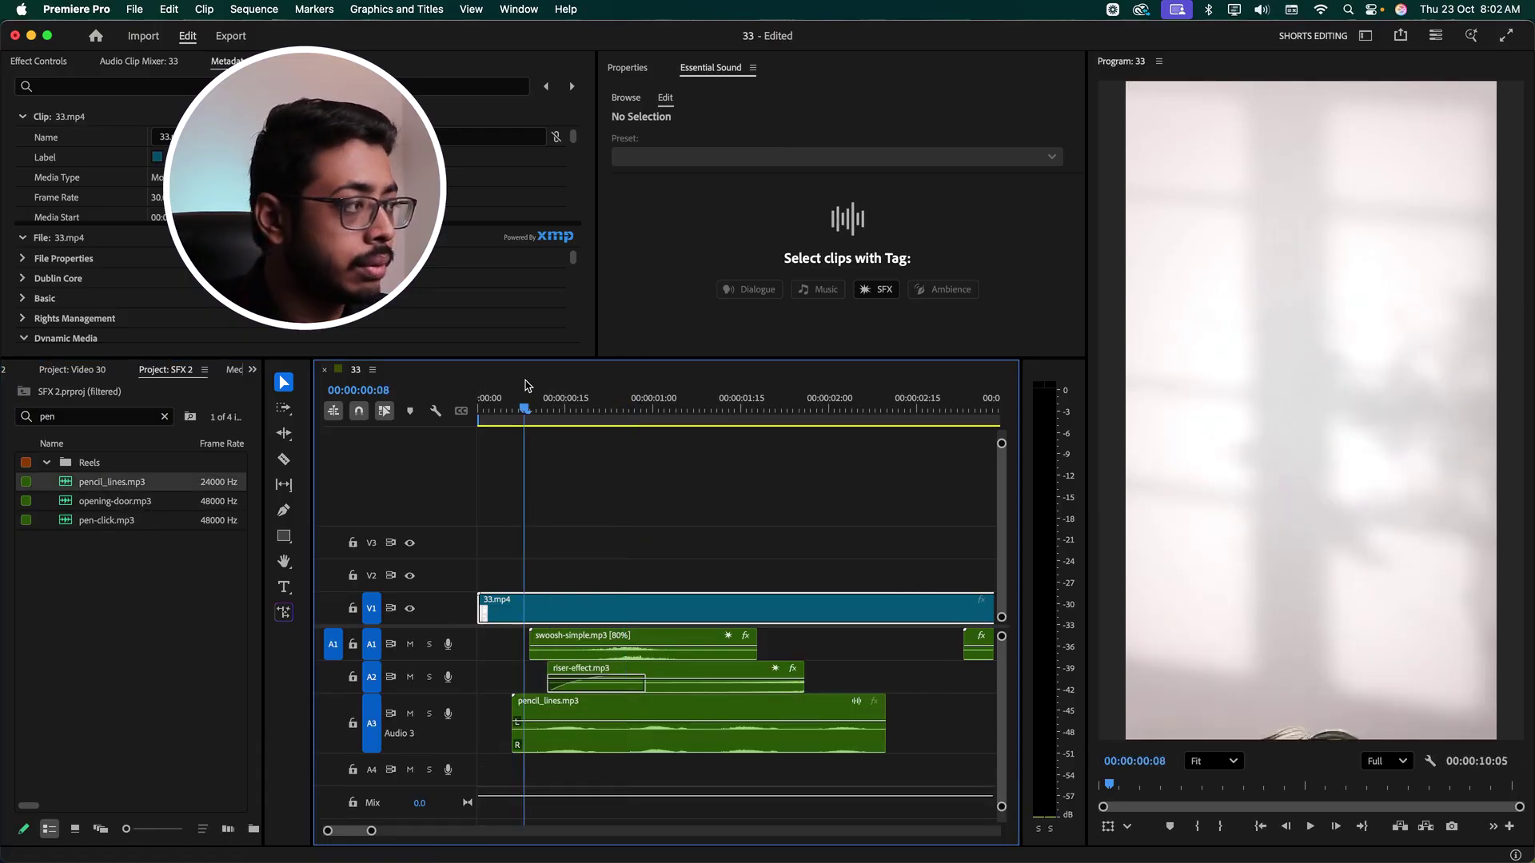
Shift and trim pencil_lines, moving its second piece down to A4
drag(615, 716, 663, 718)
drag(930, 708, 755, 705)
click(554, 409)
key(space)
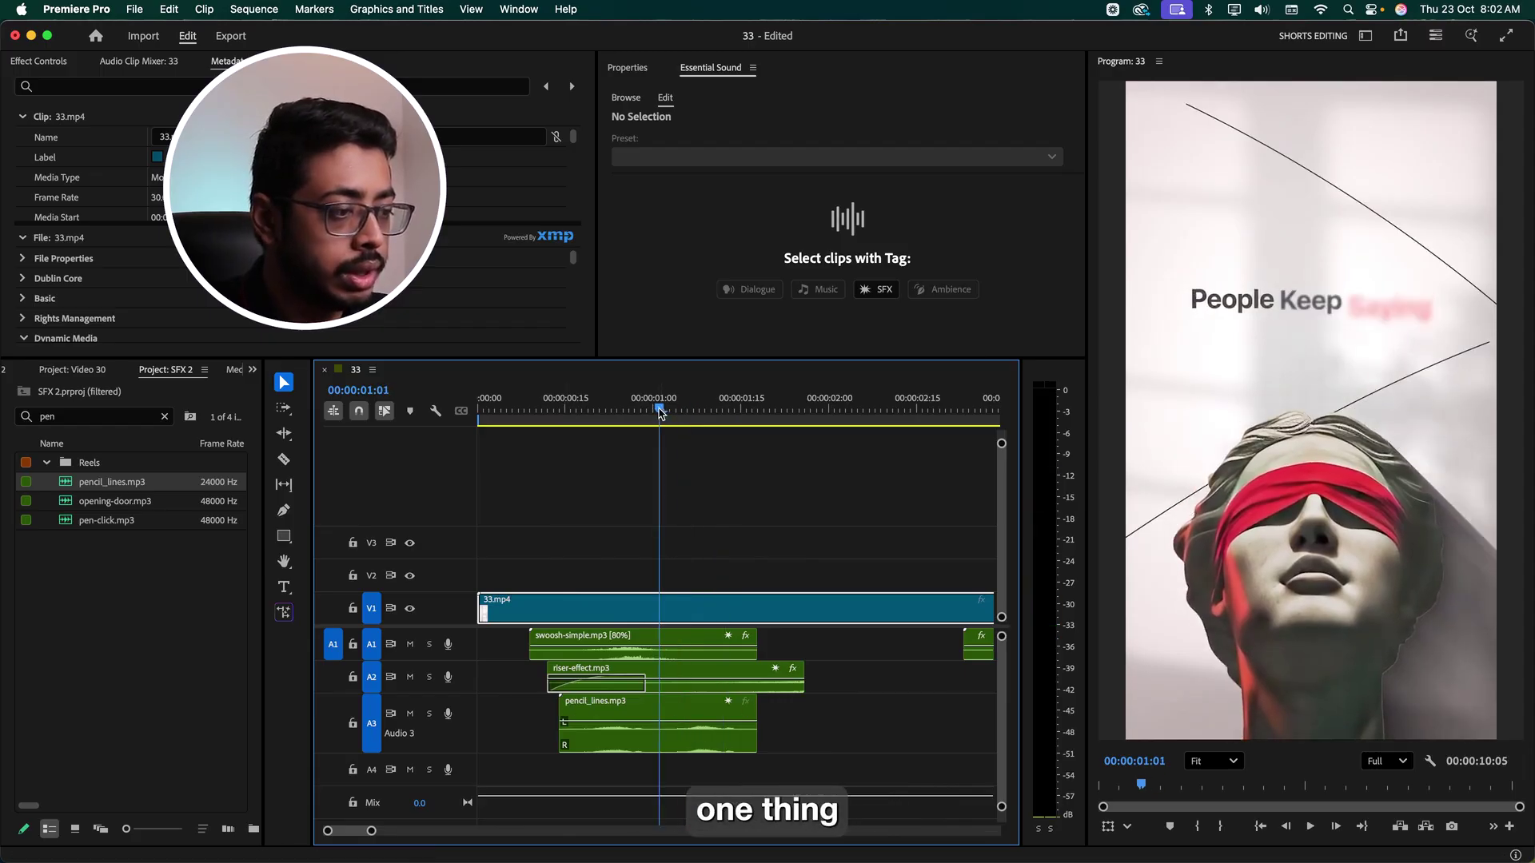
click(654, 705)
click(693, 715)
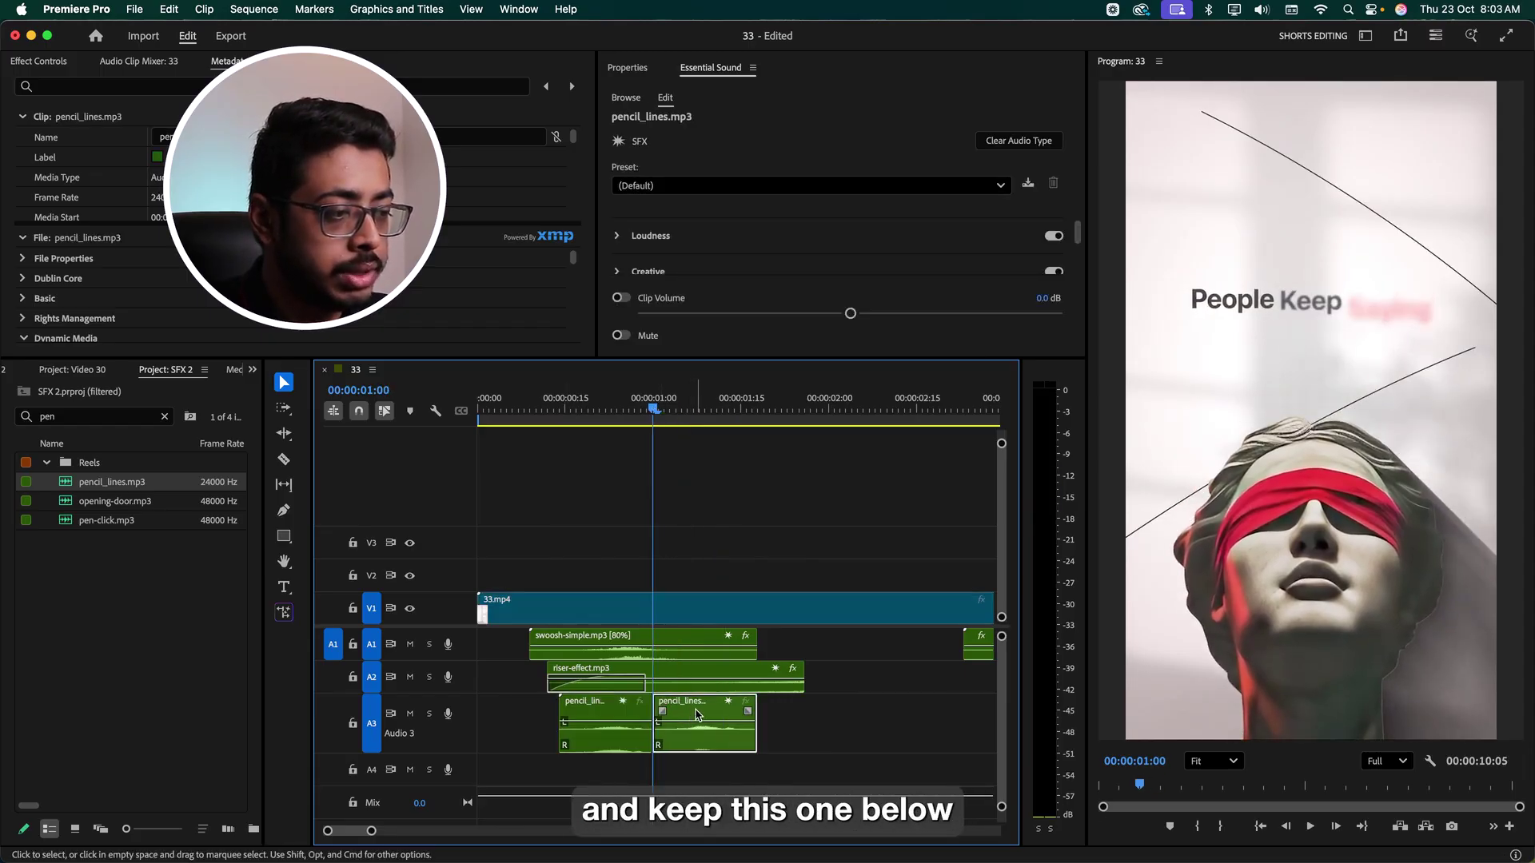
drag(632, 780, 634, 780)
key(space)
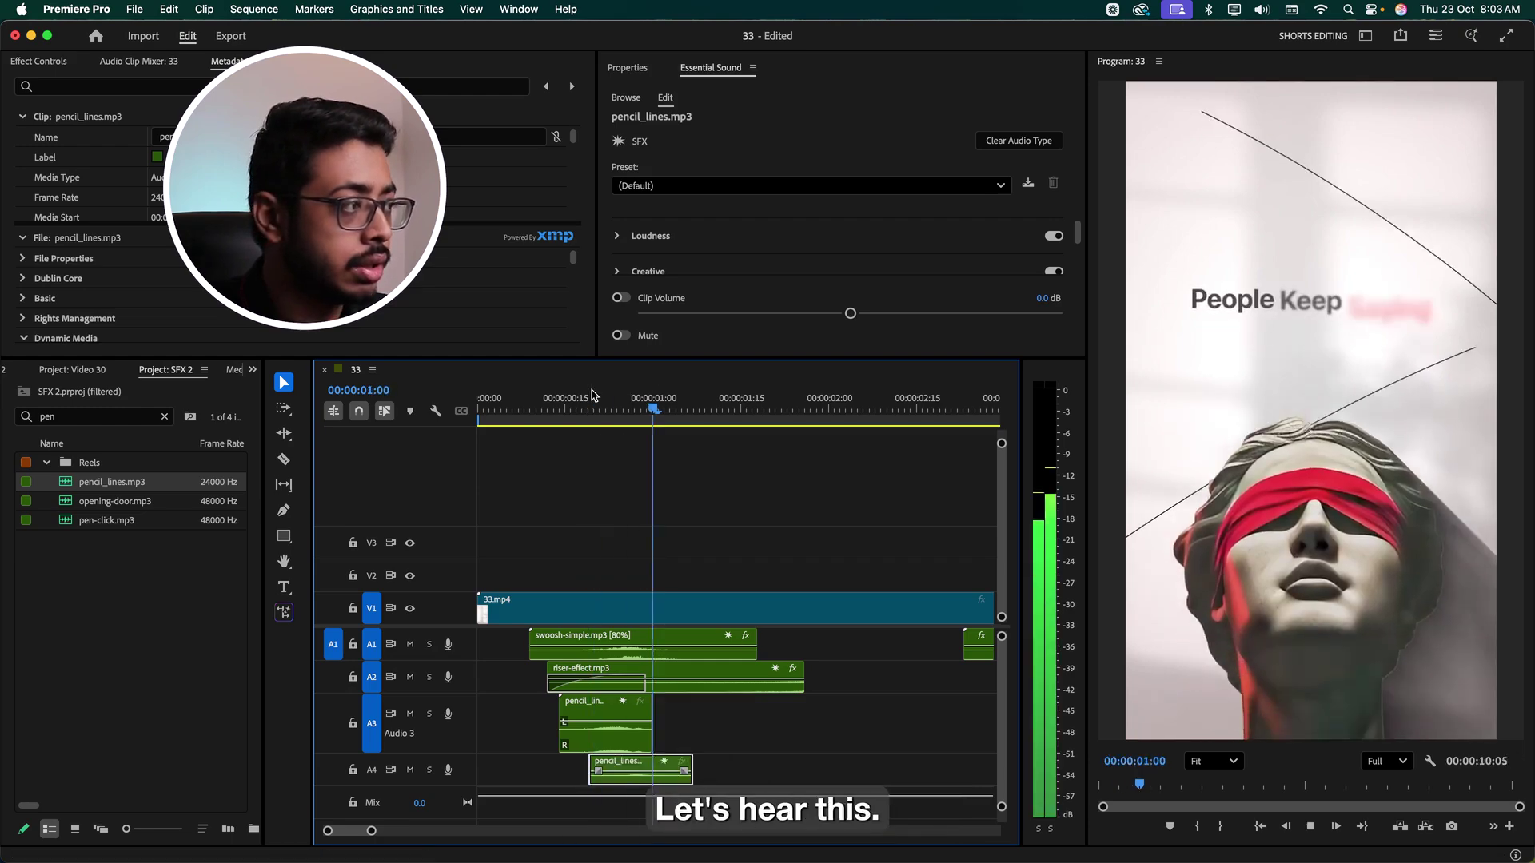
key(space)
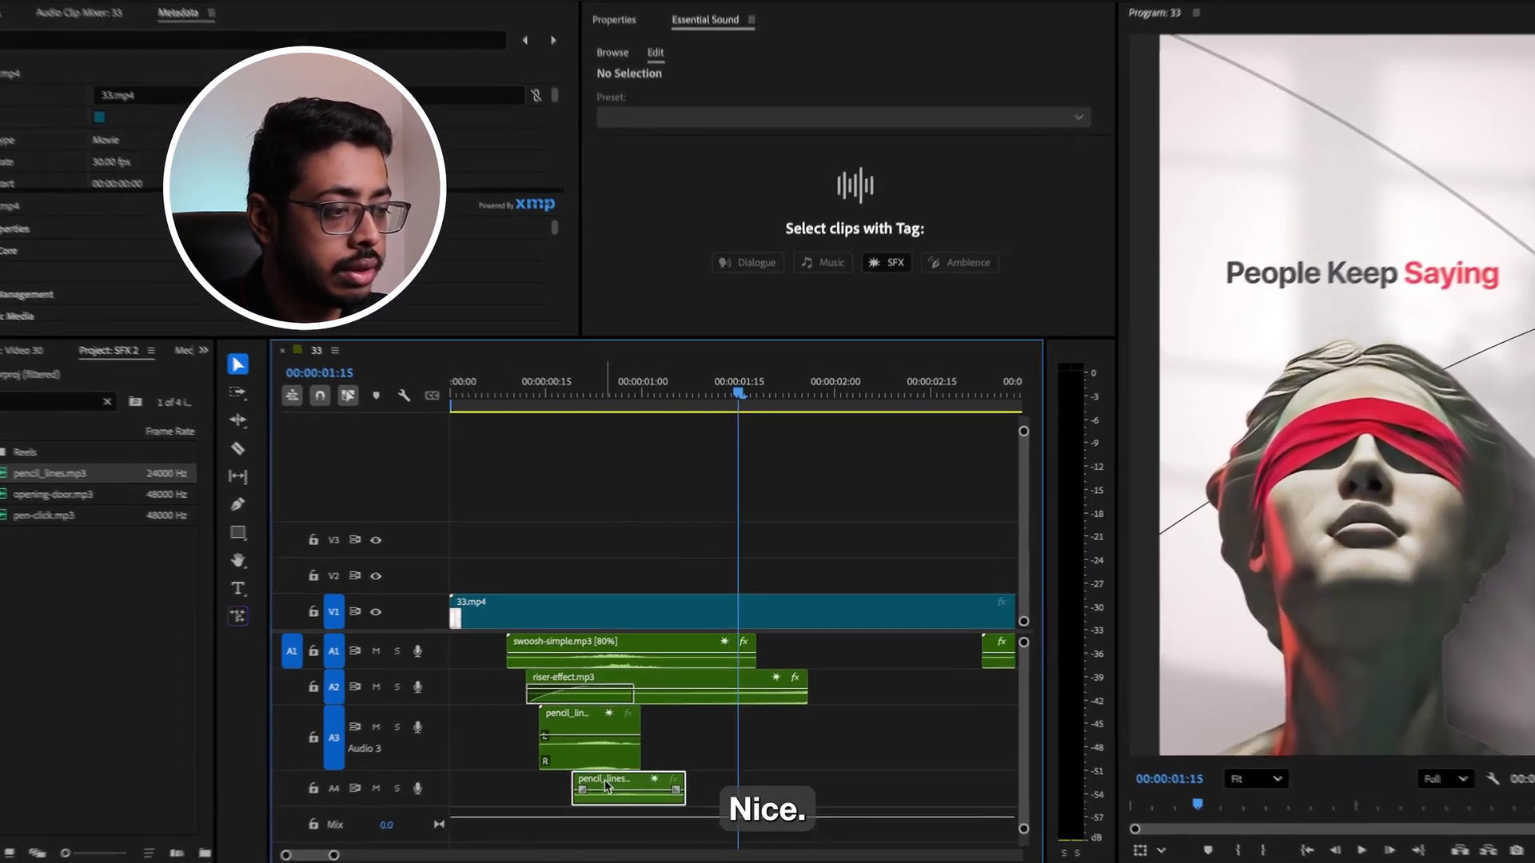
Label both pencil_lines clips Violet
shift+click(589, 731)
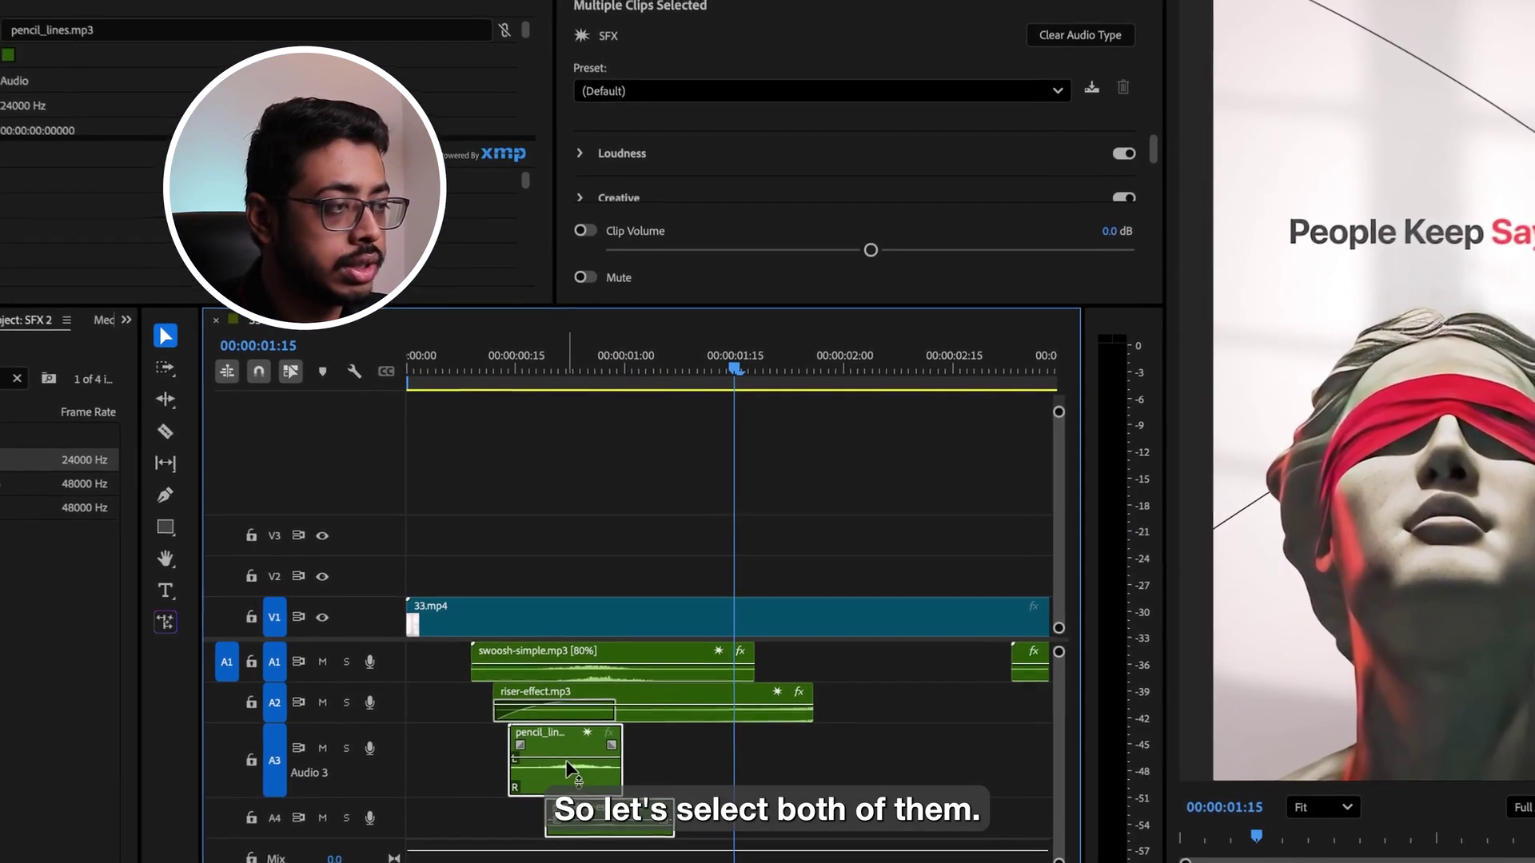
click(829, 286)
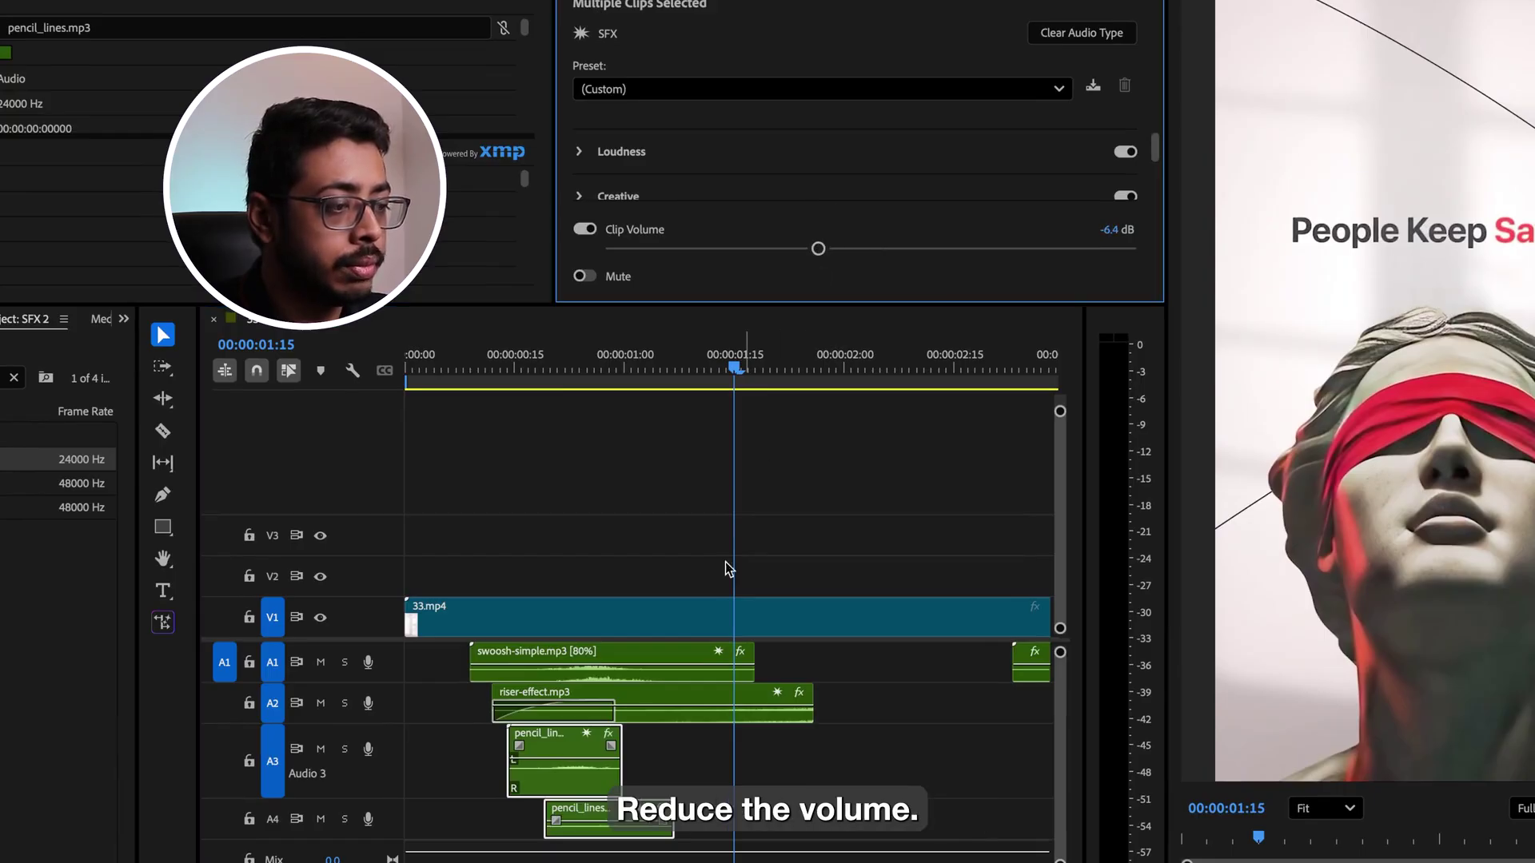
right_click(573, 753)
mouse_move(799, 573)
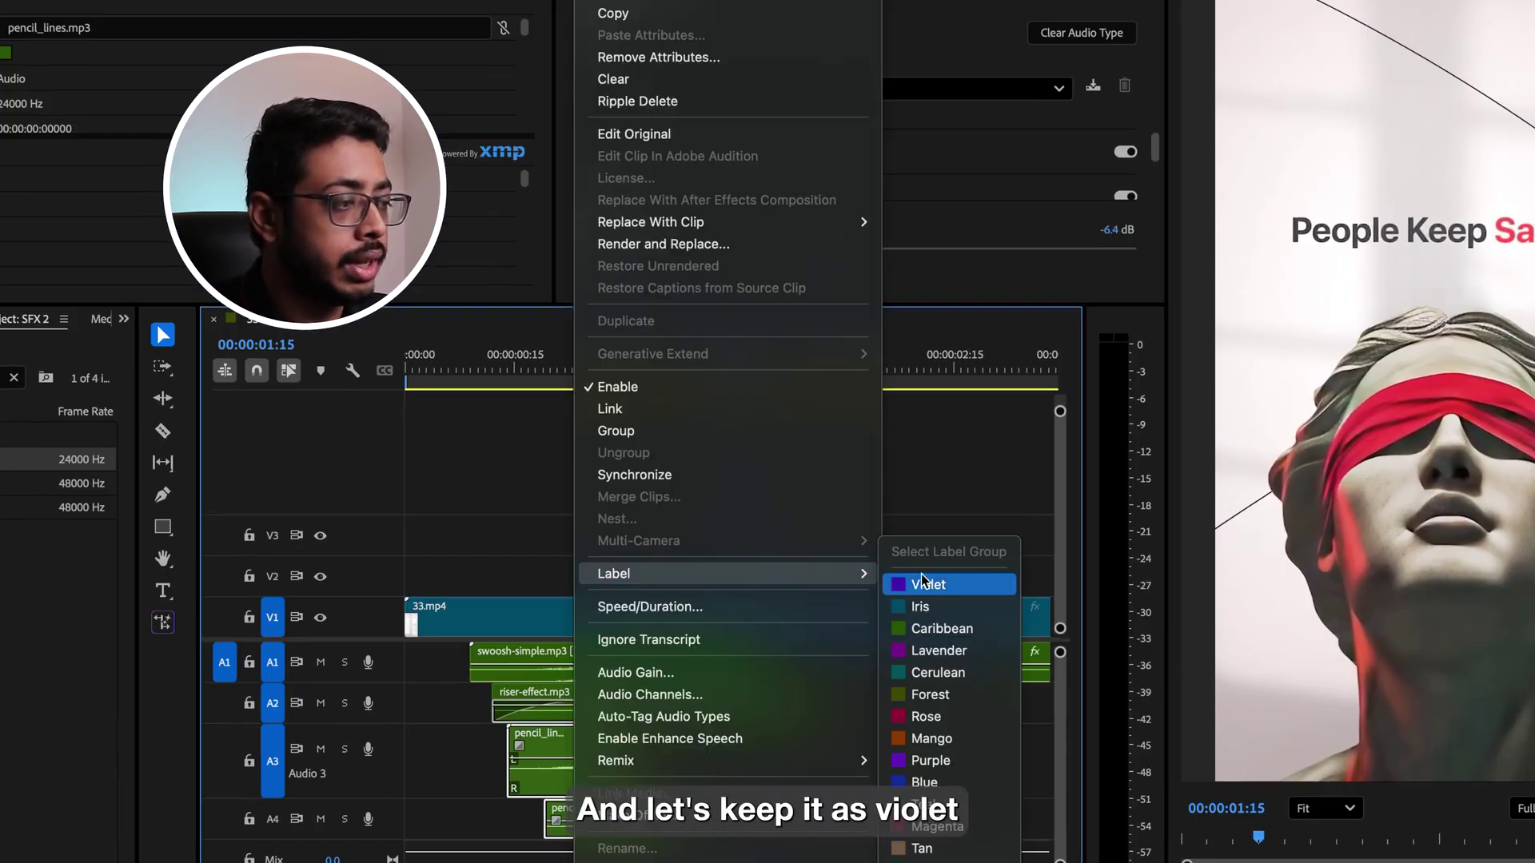
click(958, 590)
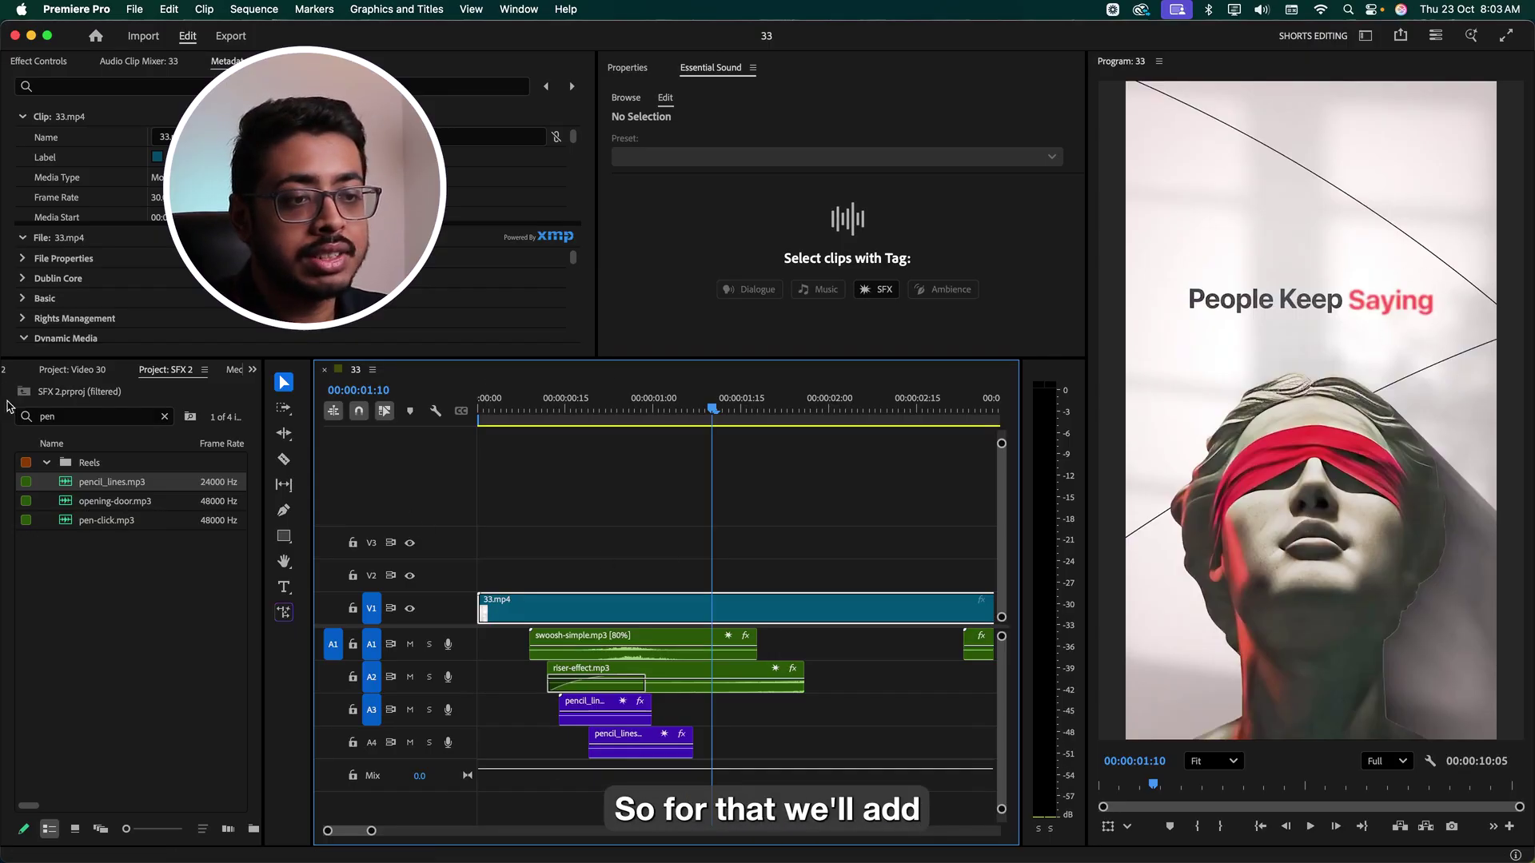
Place pen-click on A3 after pencil_lines, trim it at 01:11, and nudge it two frames earlier
click(91, 524)
drag(116, 532, 656, 714)
click(619, 407)
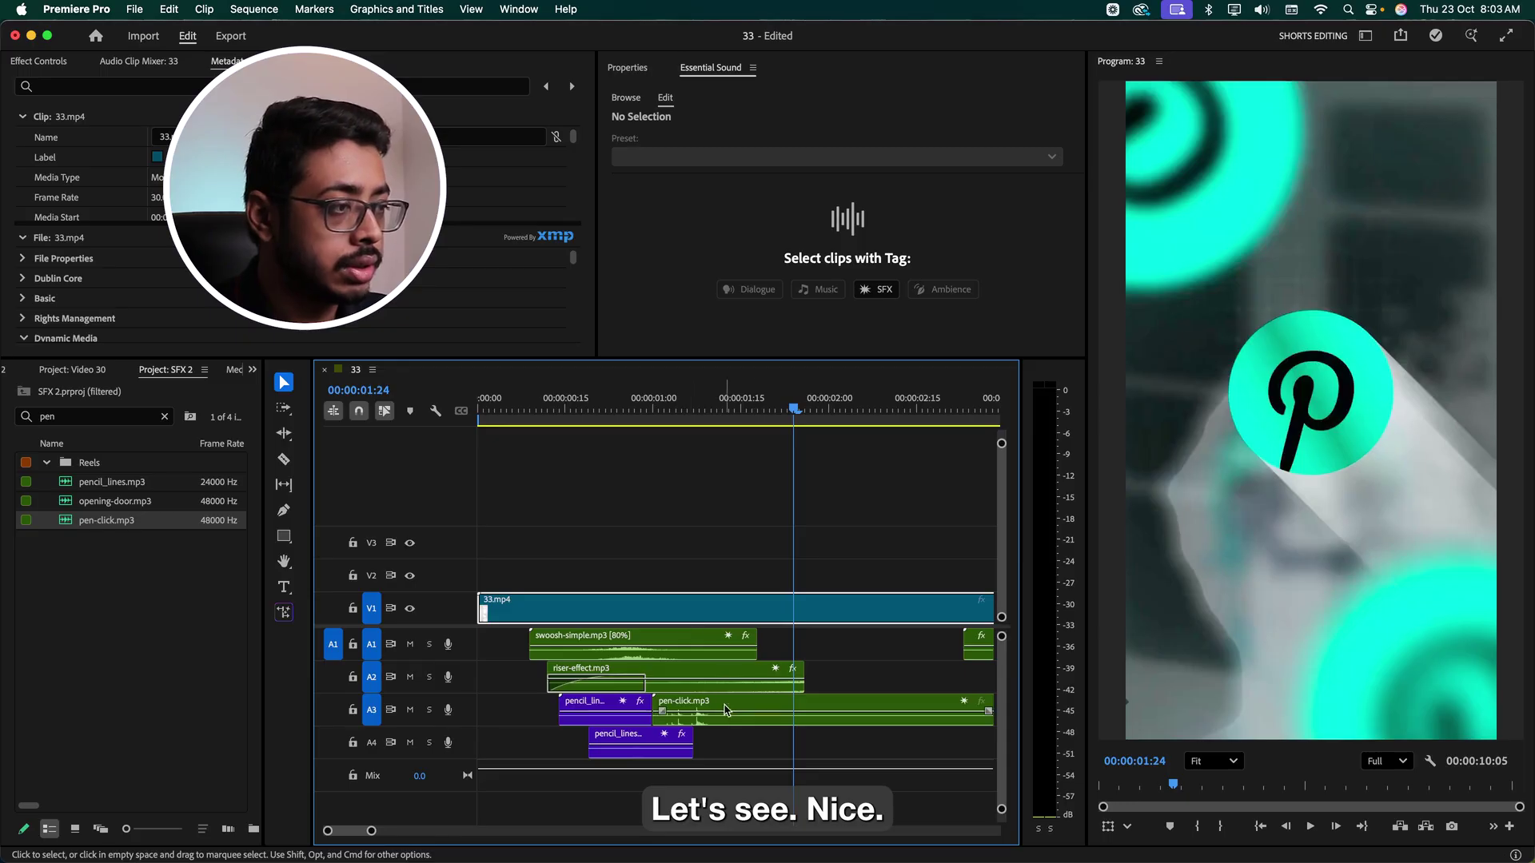
click(717, 407)
click(751, 709)
key(w)
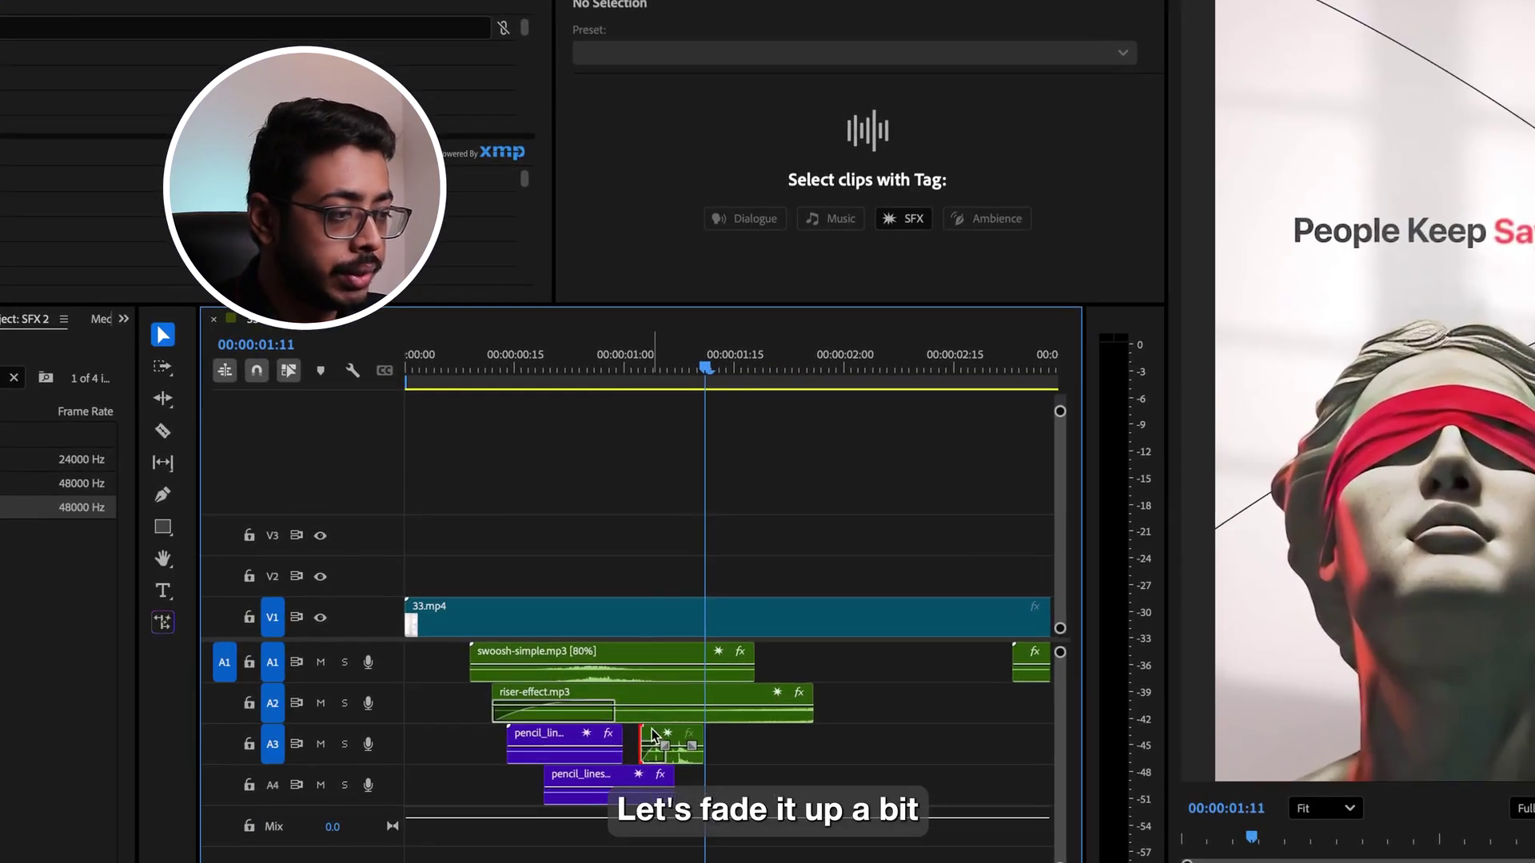
drag(701, 709, 665, 706)
Replay from 01:04 to check the pen-click timing against the word Saying
drag(632, 742, 629, 742)
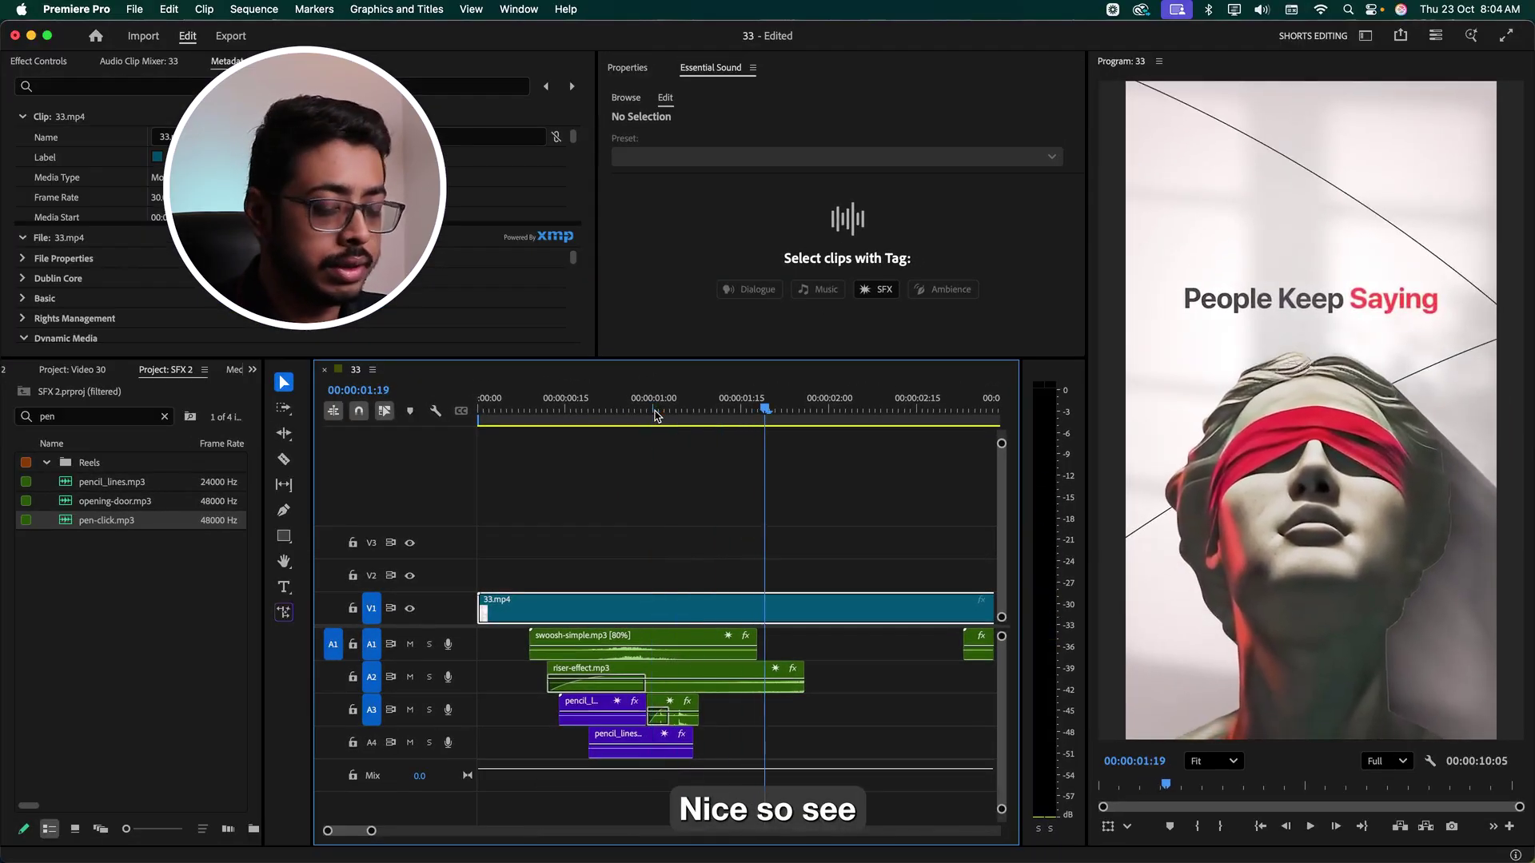
click(644, 410)
key(space)
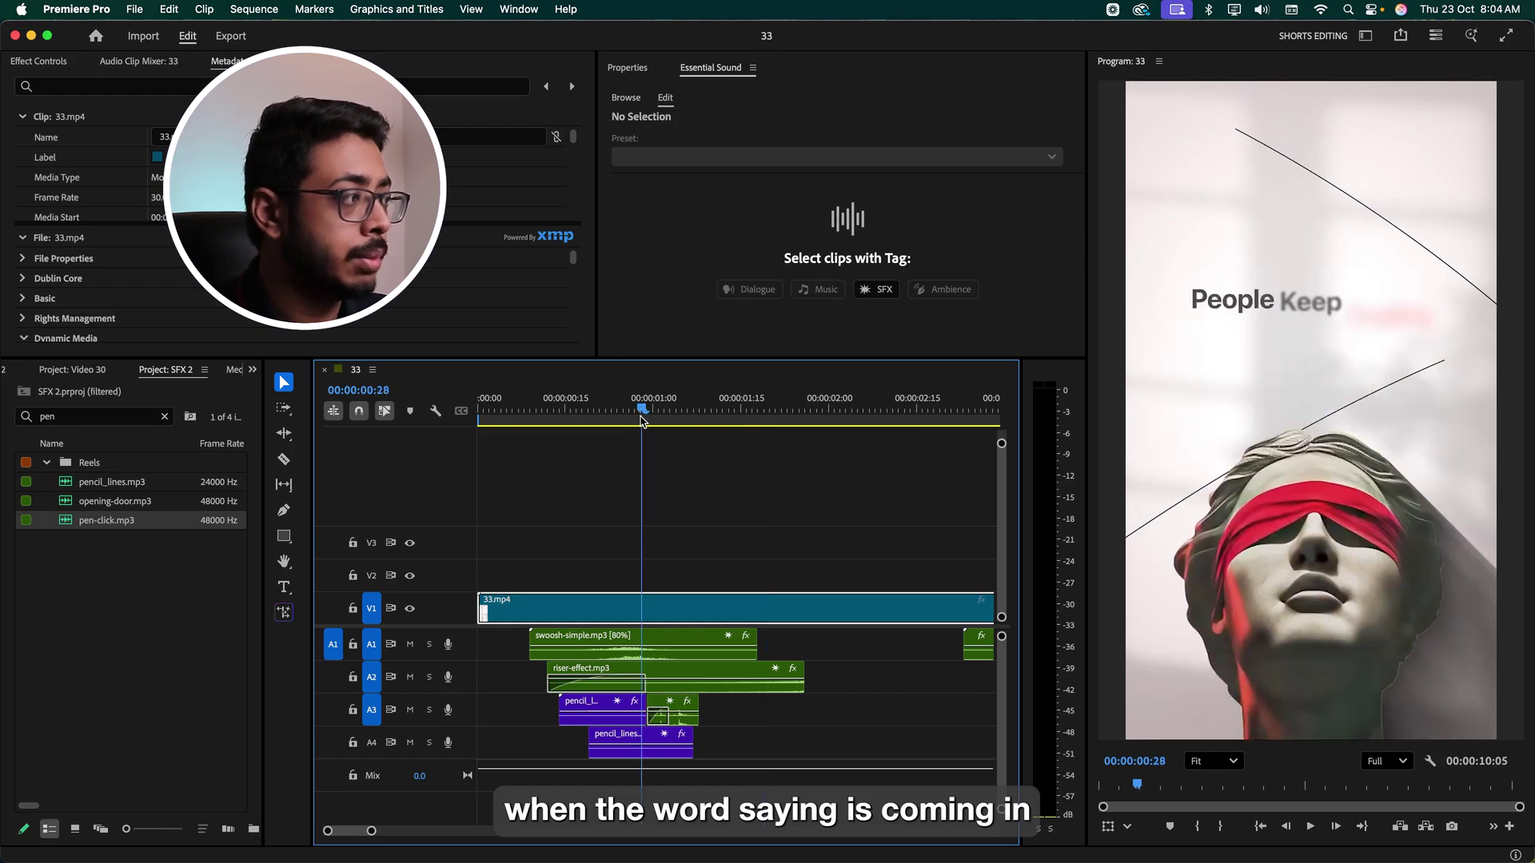
click(641, 410)
key(space)
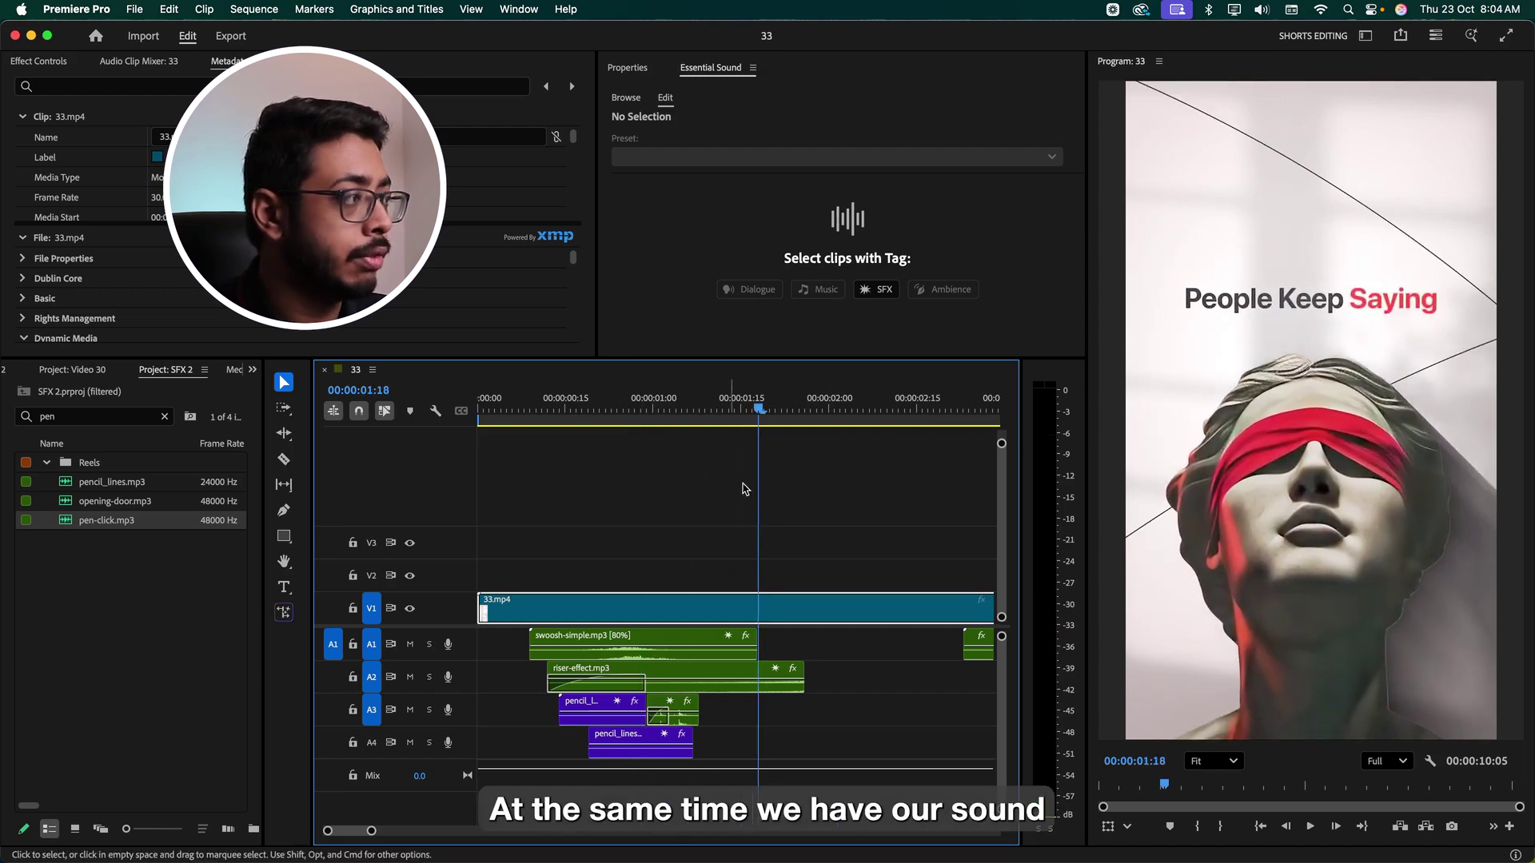
click(652, 410)
key(space)
key(space)
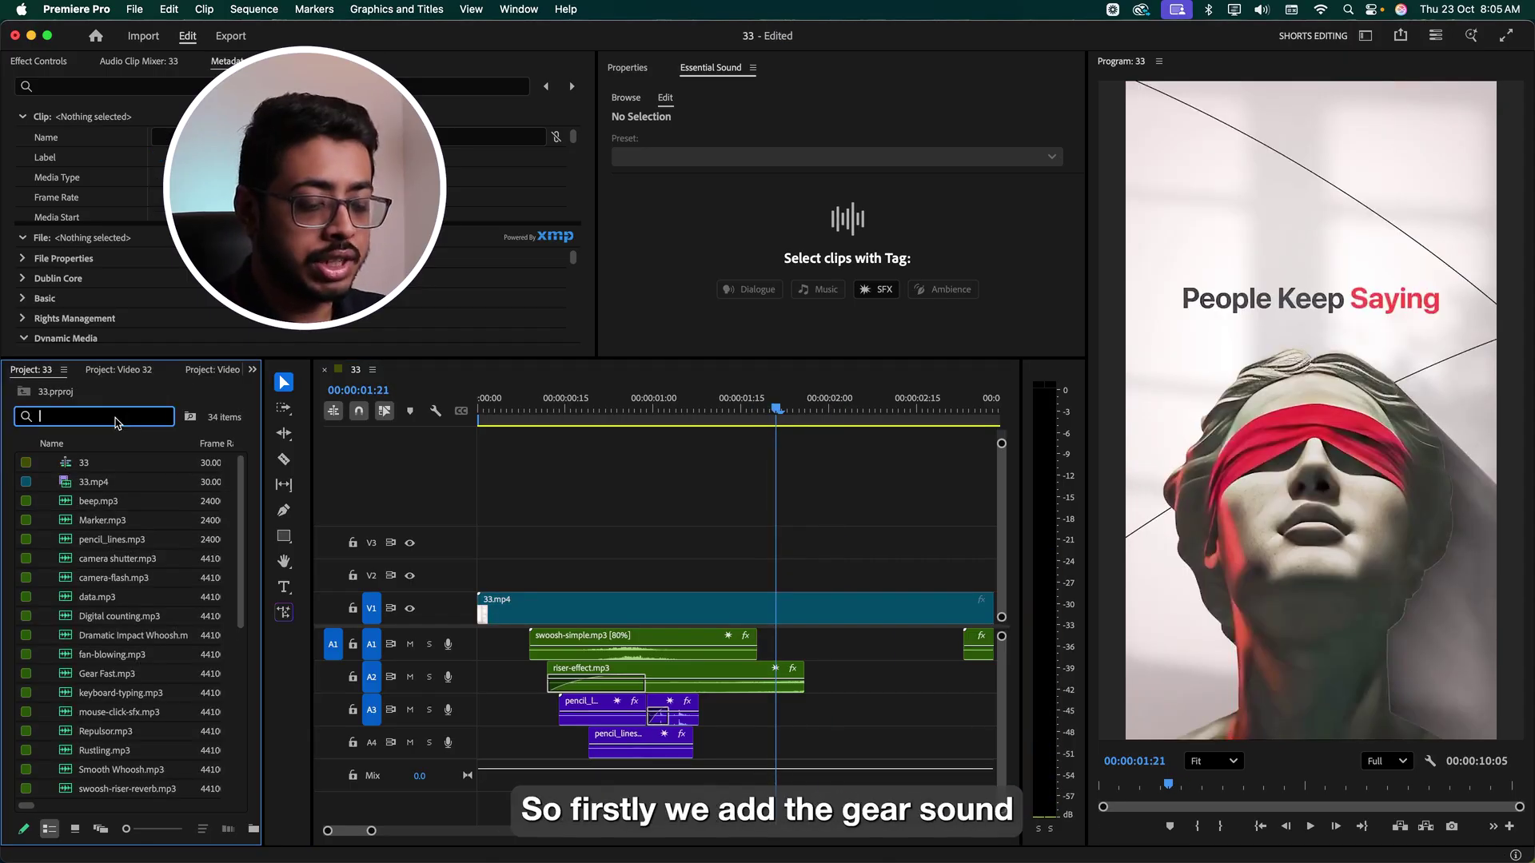
Place Gear Fast.mp3 on A3 after pen-click and scrub to check its timing
text(ear)
drag(107, 463, 752, 722)
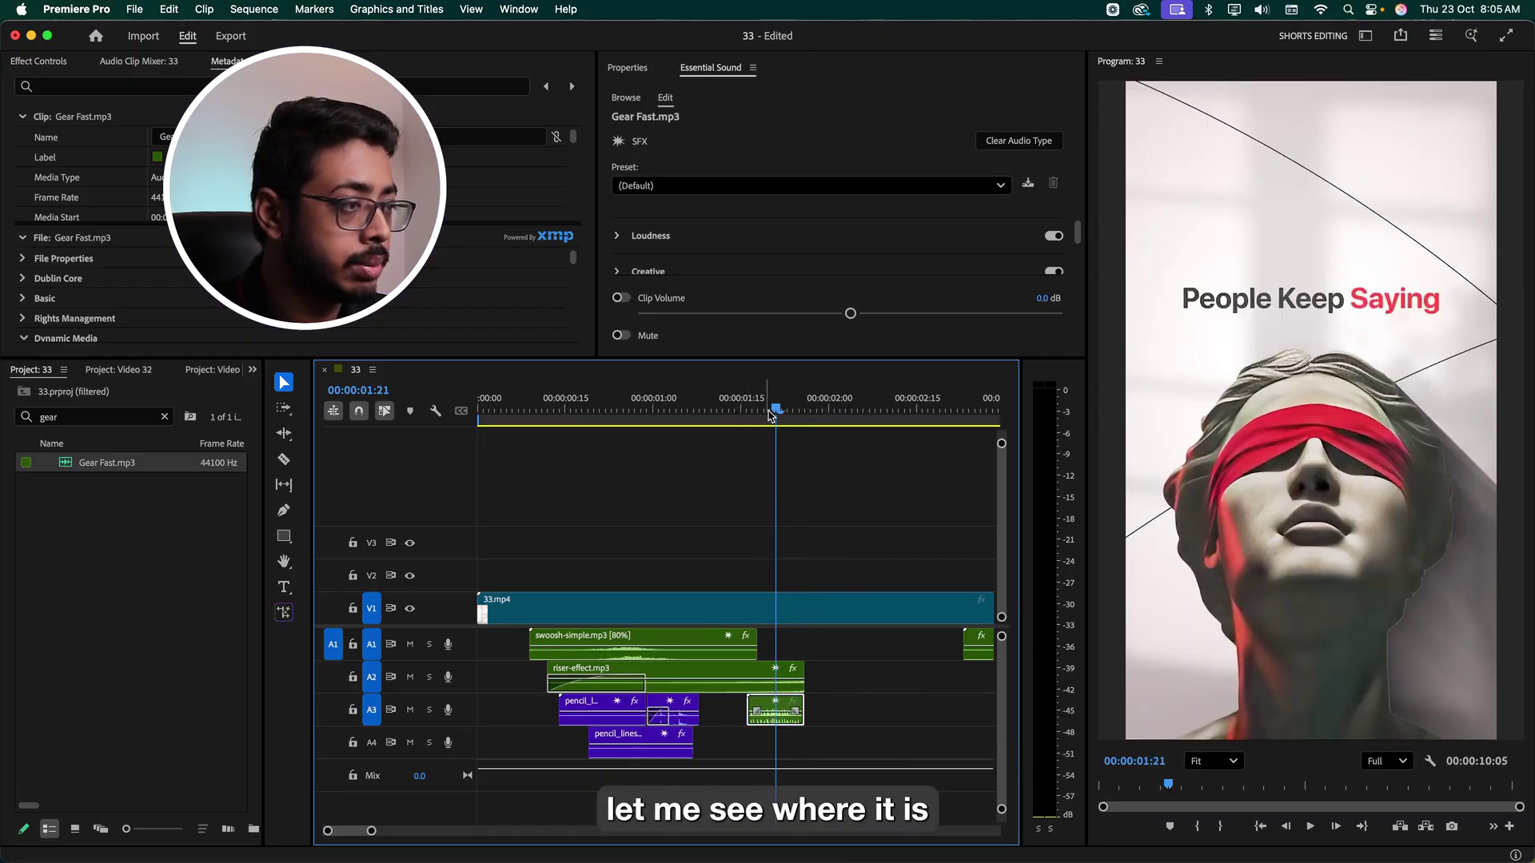
drag(777, 412, 775, 415)
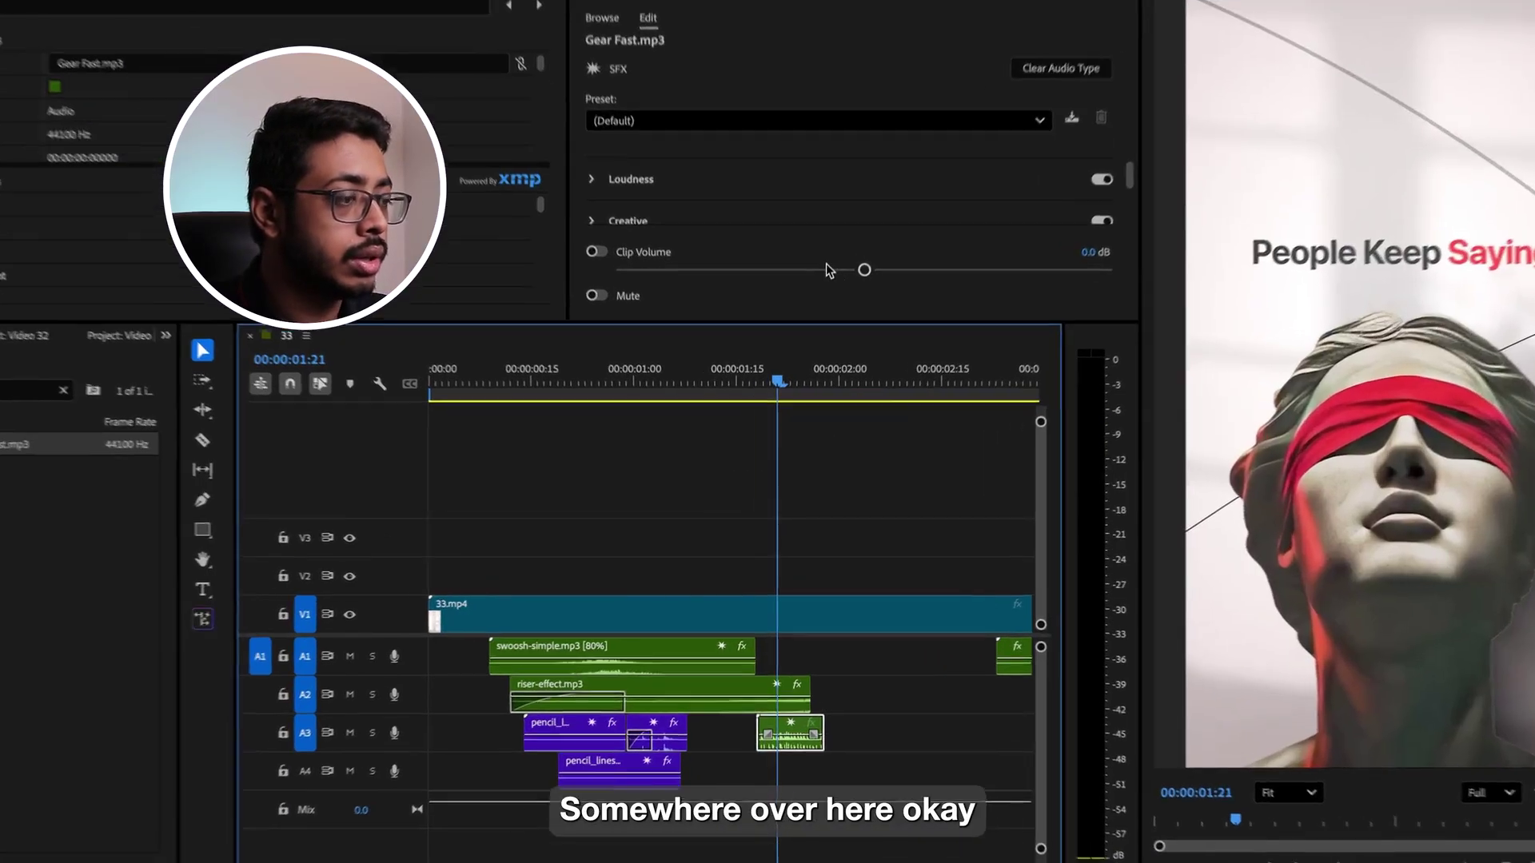
Lower Gear Fast to -4.9 dB, add a short fade-in, and preview from 01:19
drag(850, 313, 819, 313)
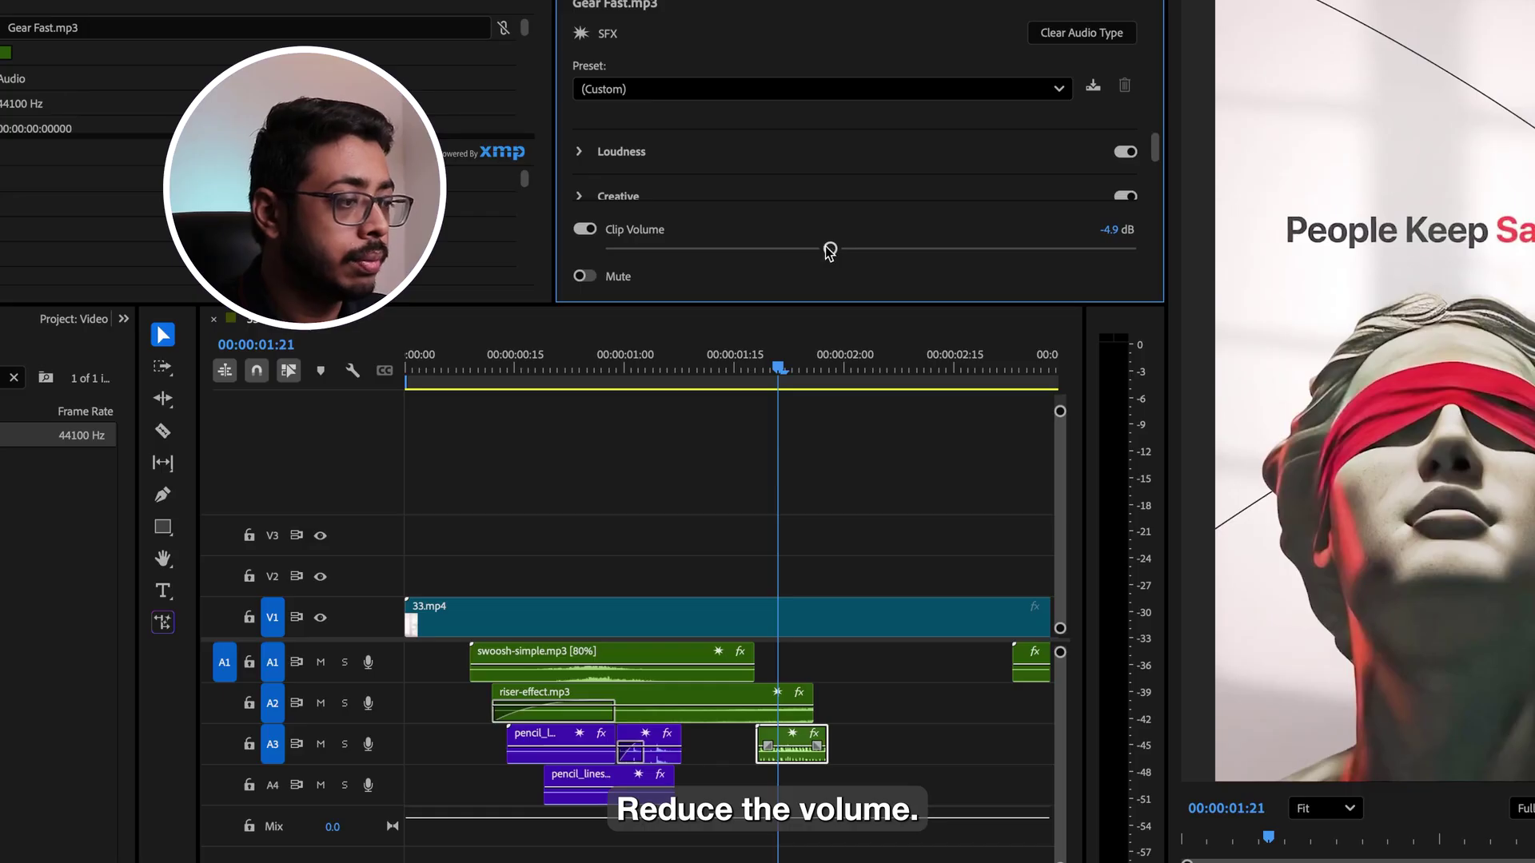
drag(766, 748, 785, 749)
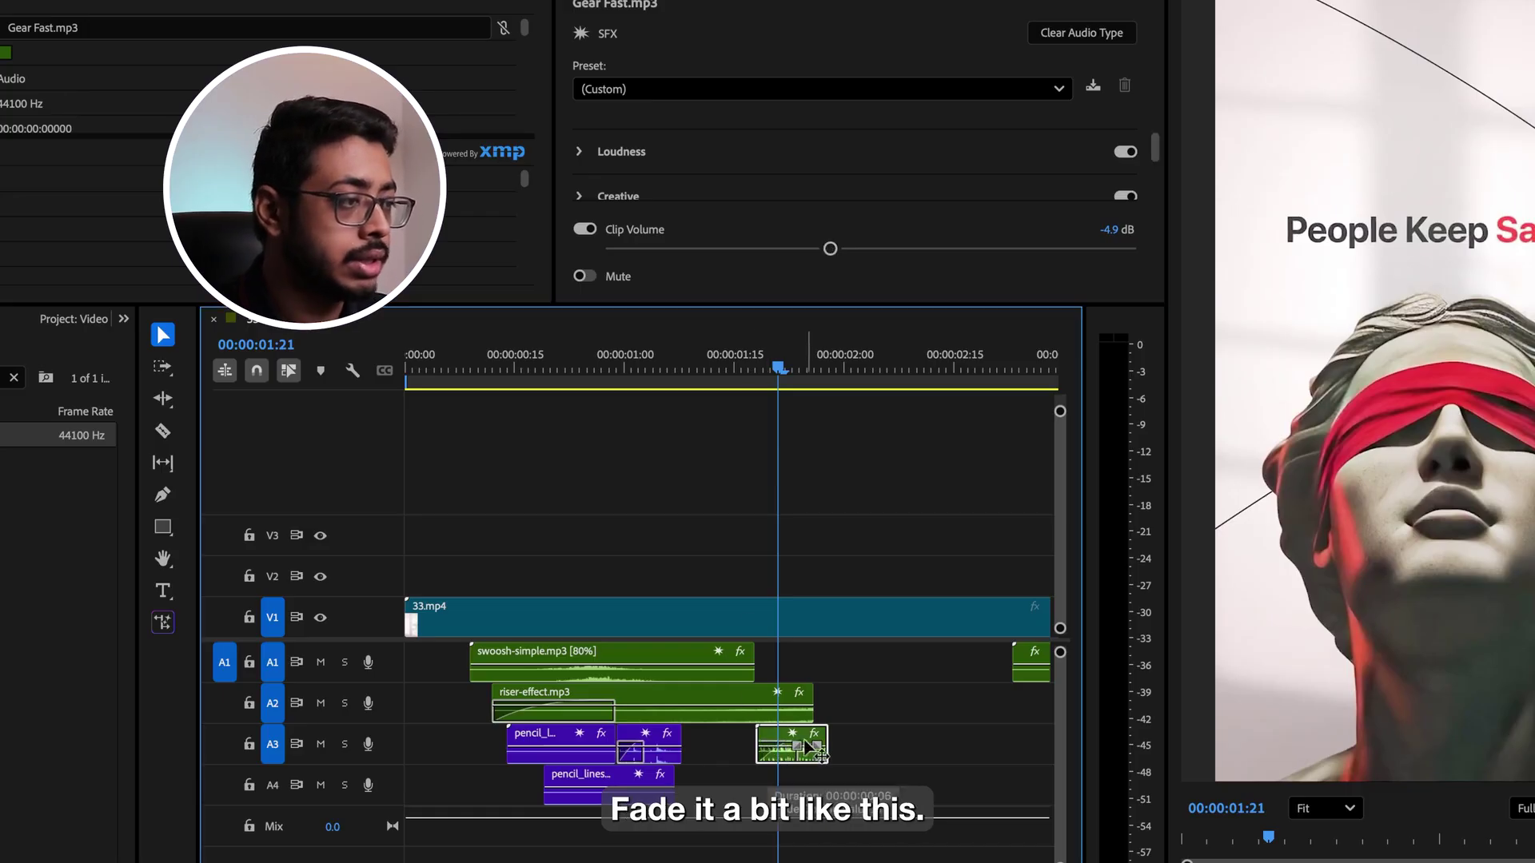
click(744, 423)
key(space)
key(space)
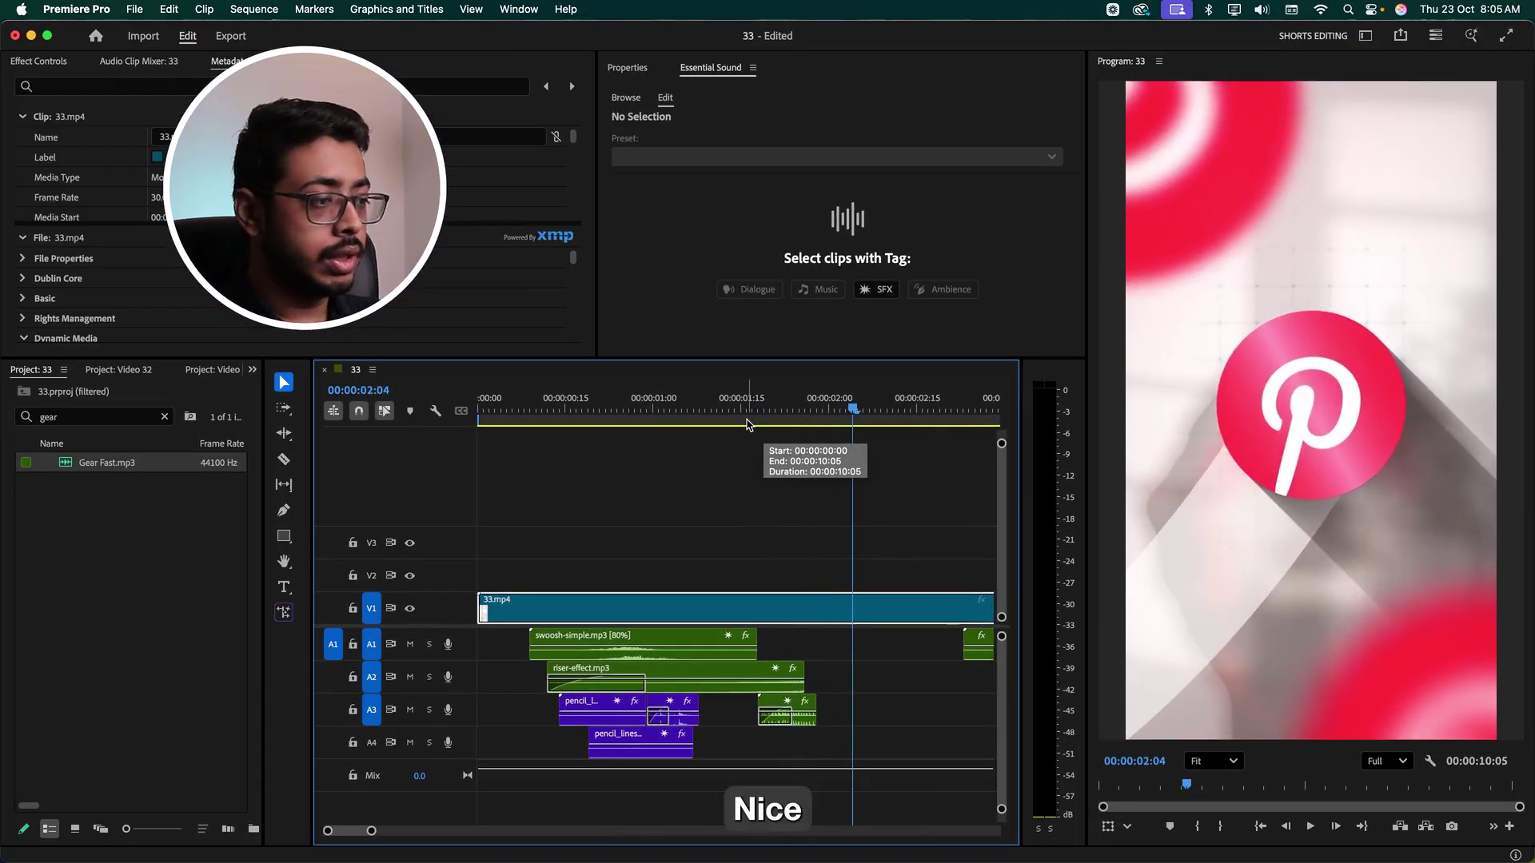
click(765, 405)
key(space)
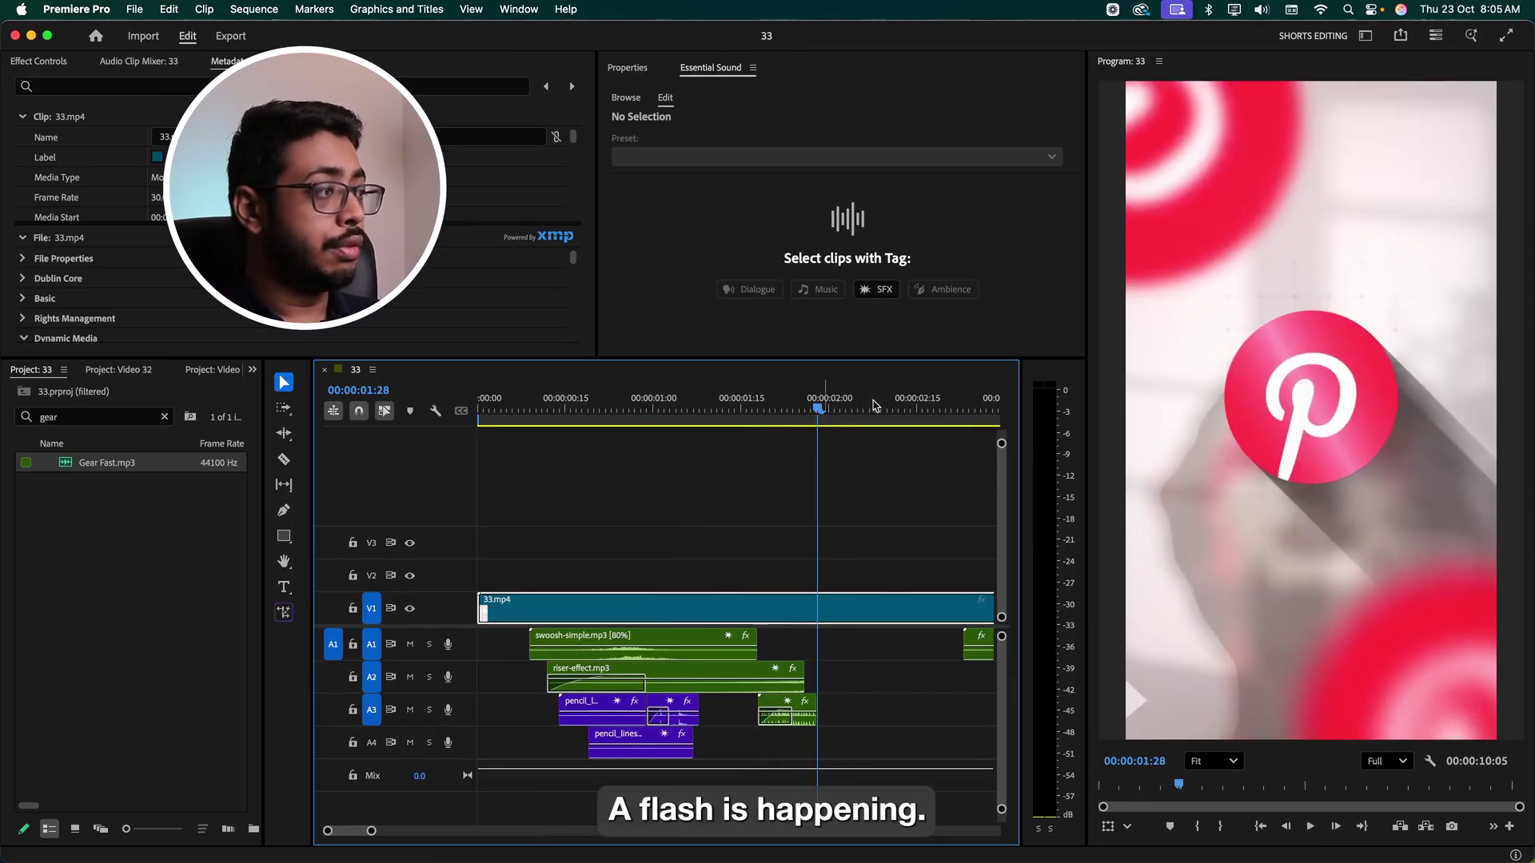
Find camera-flash.mp3 with a 'ca' search and place it on A4 near two seconds
click(152, 416)
text(came)
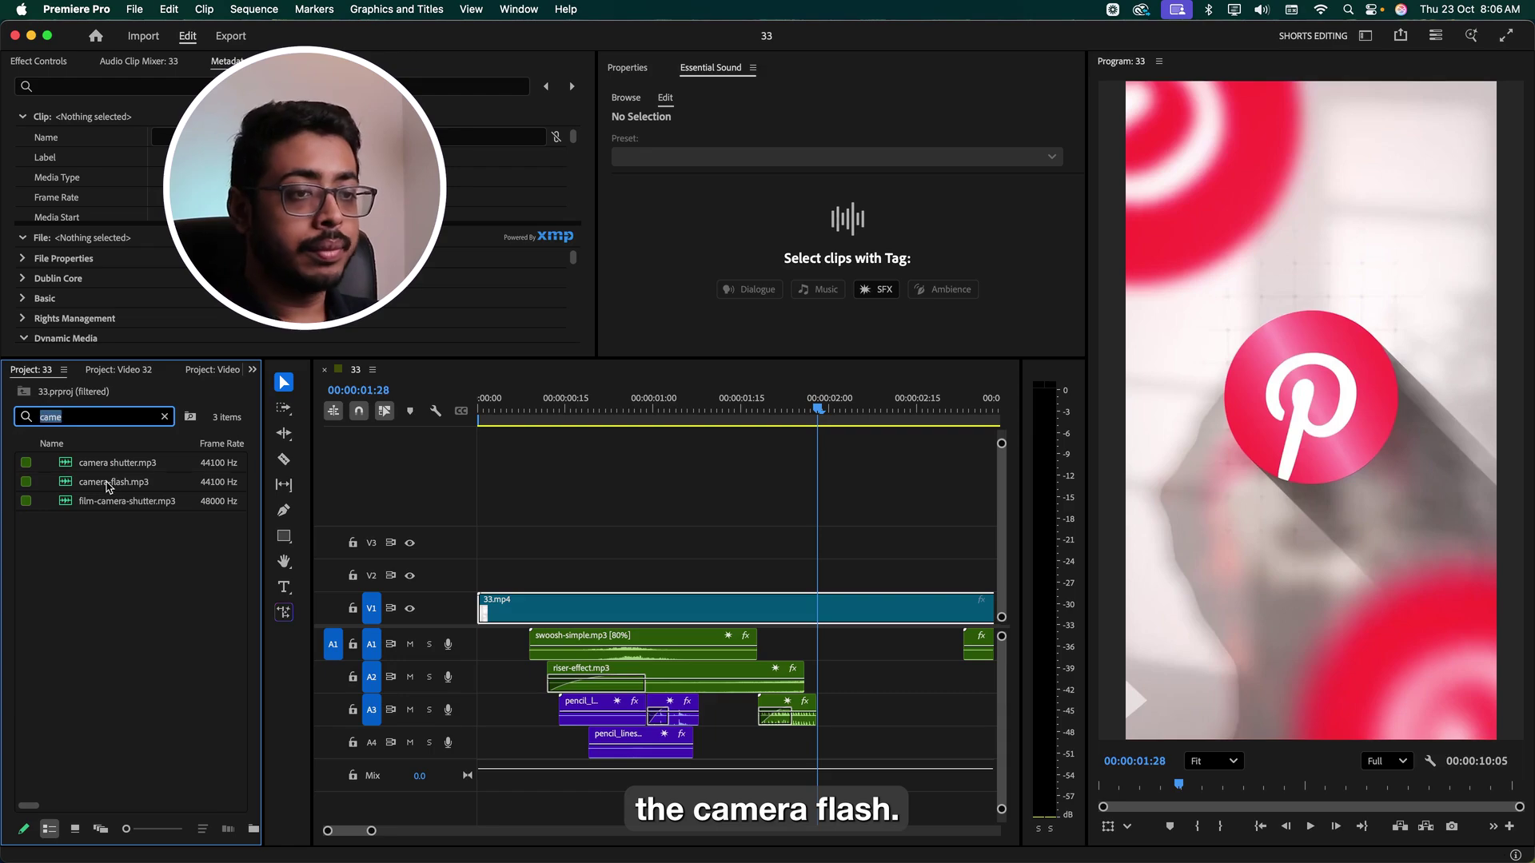
drag(110, 486, 786, 789)
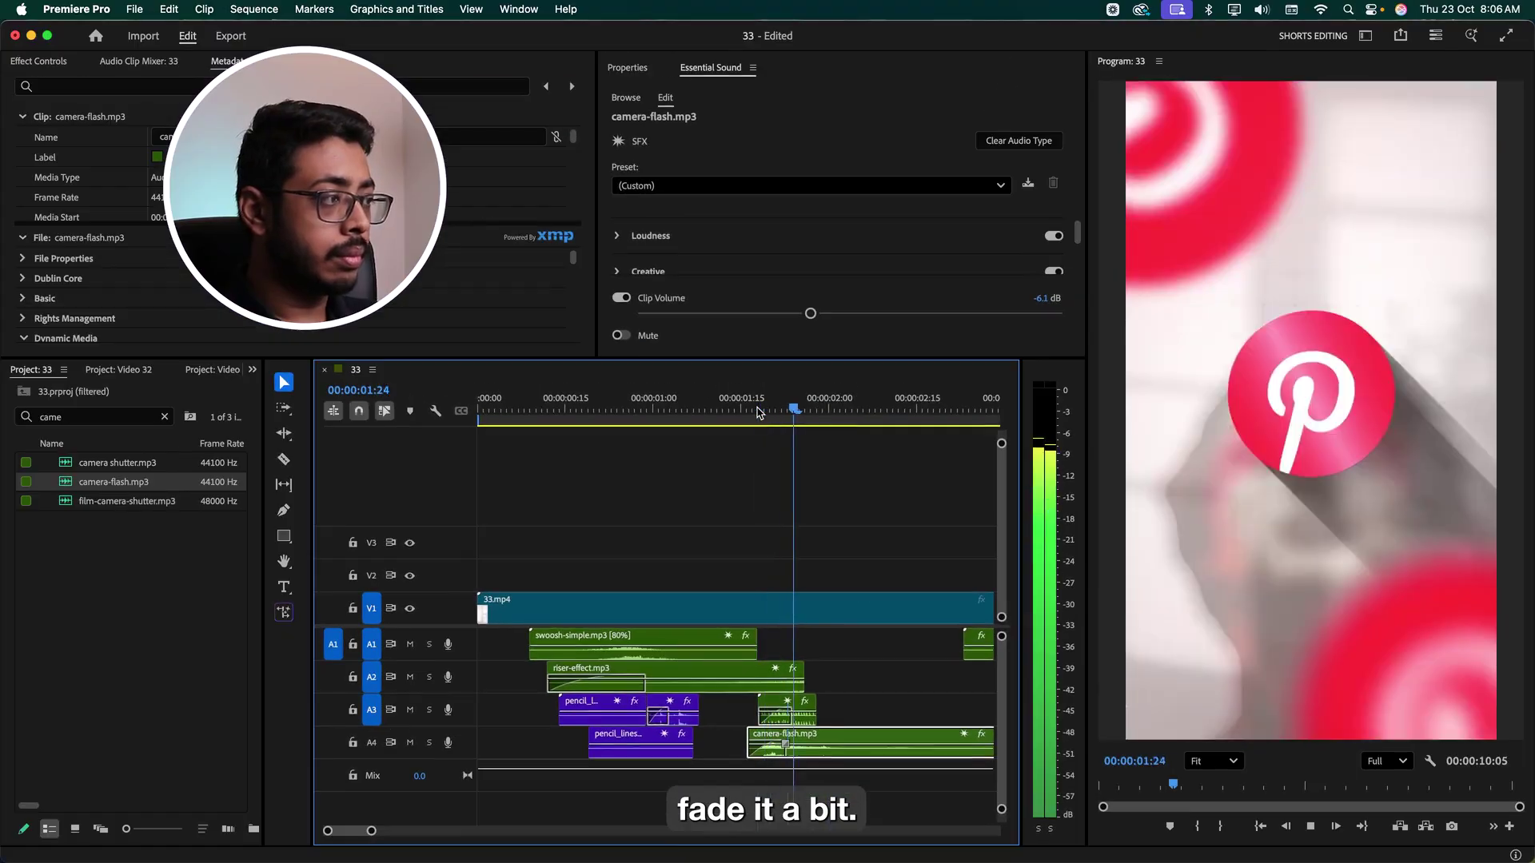
key(space)
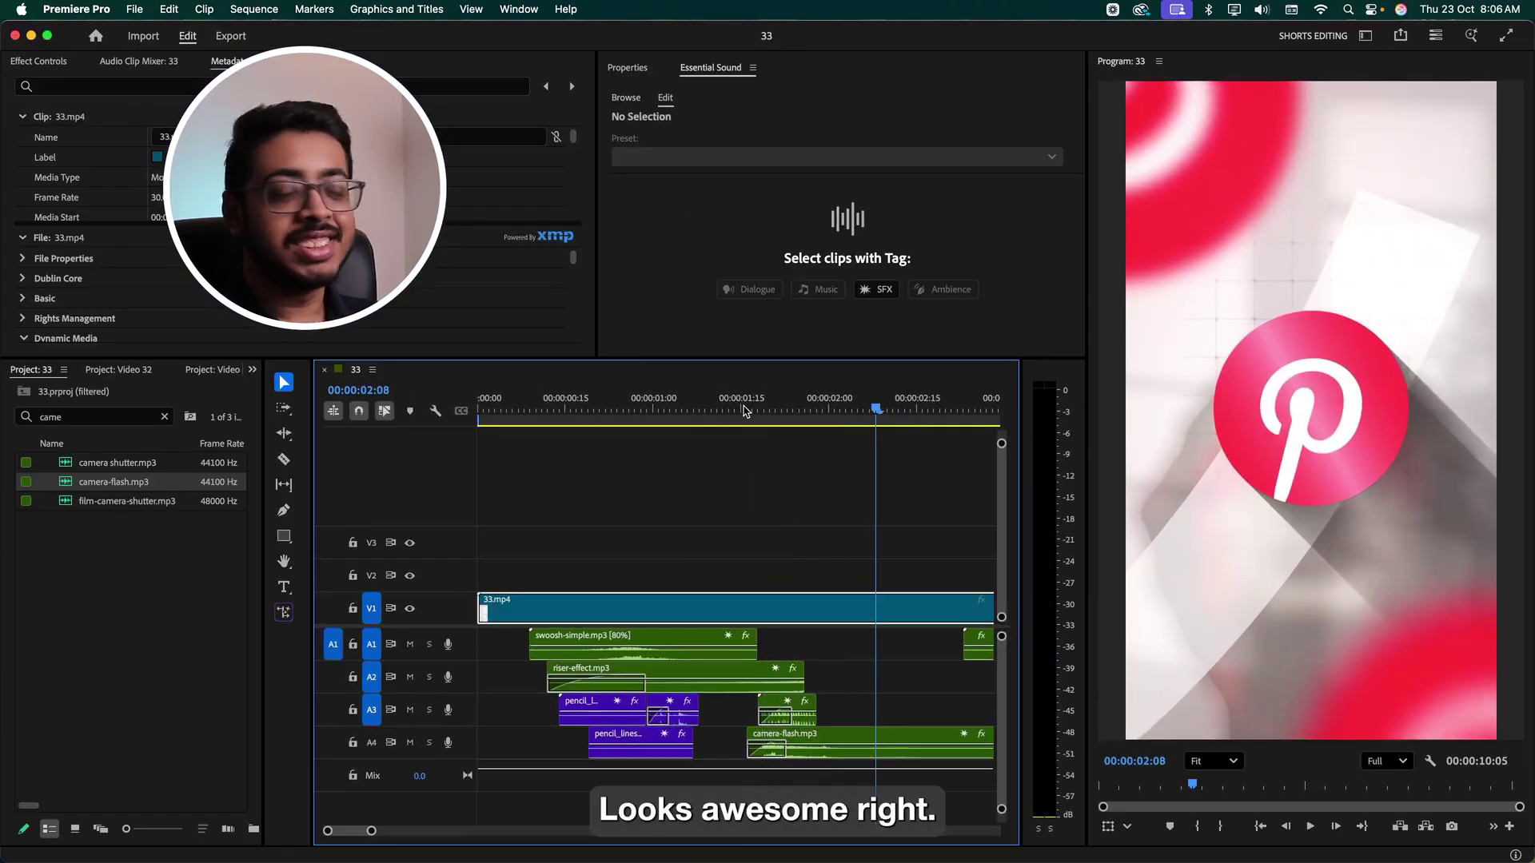
Label the camera-flash and Gear Fast clips violet, then review playback
click(787, 708)
shift+click(879, 743)
right_click(777, 703)
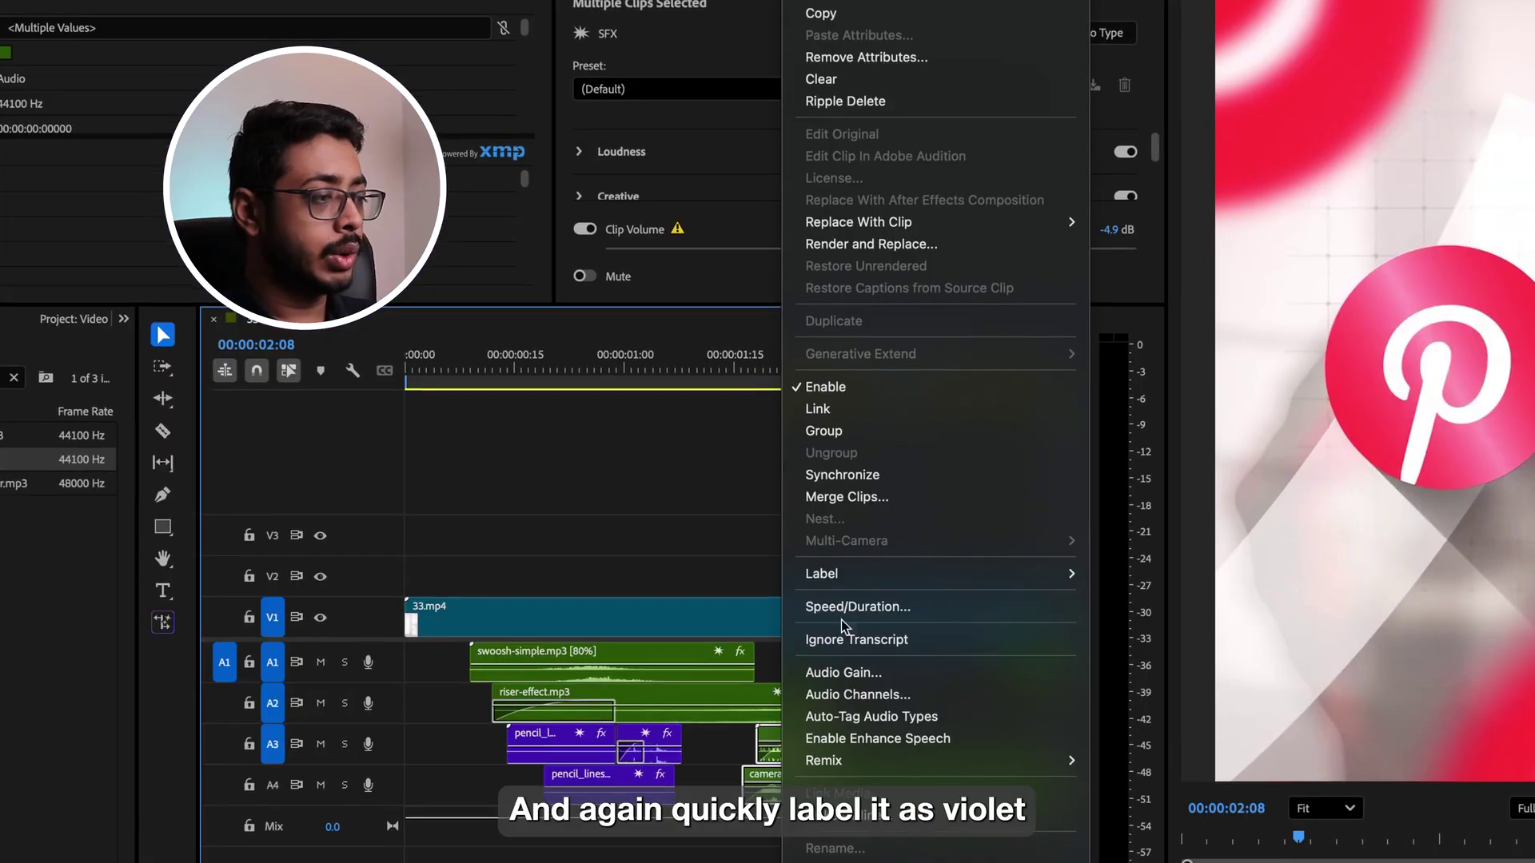
mouse_move(849, 584)
click(1191, 585)
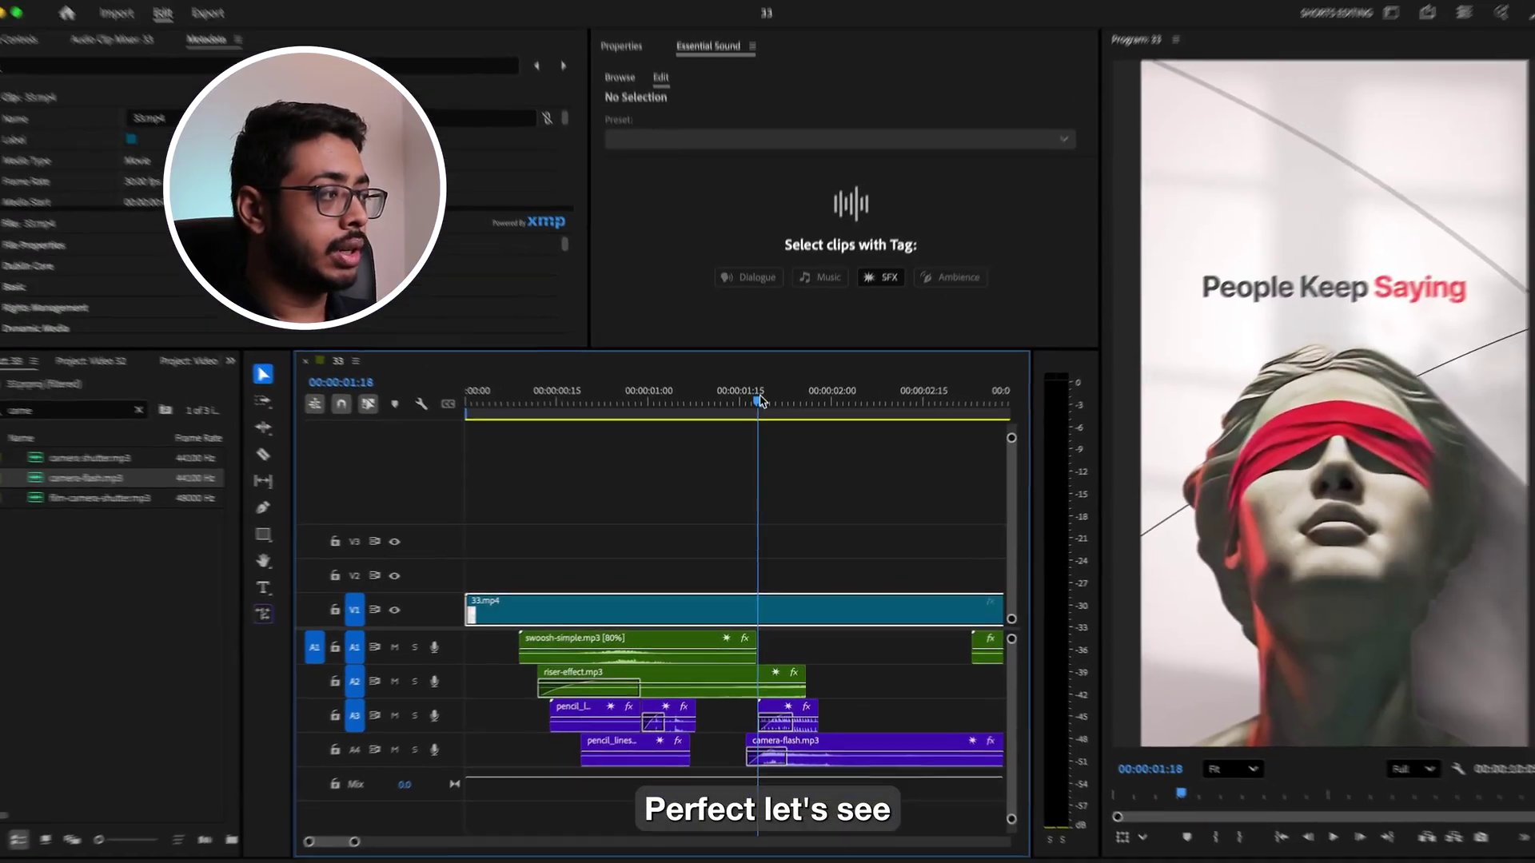
key(space)
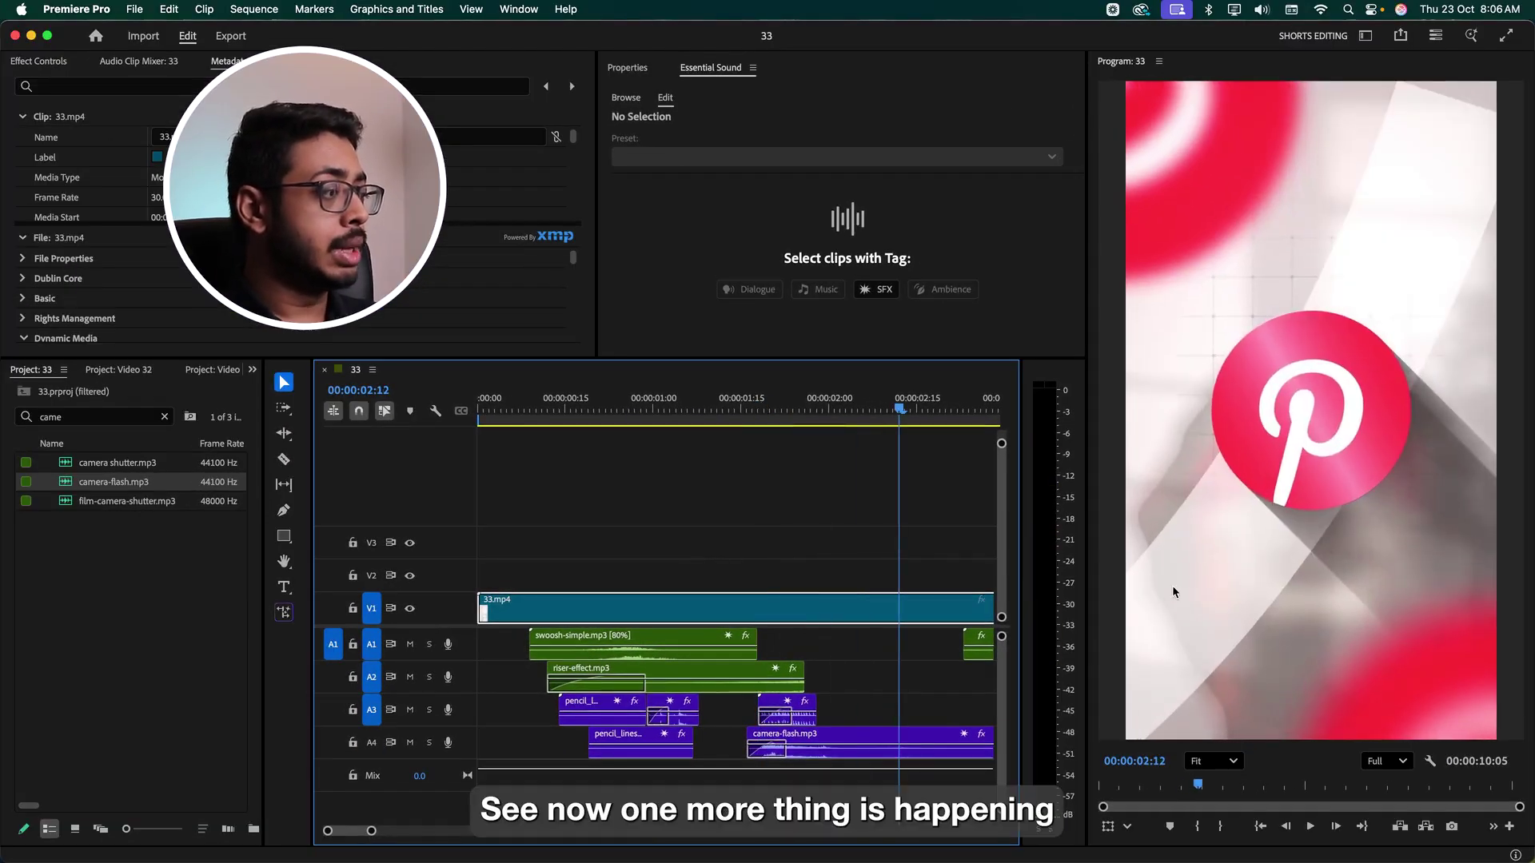
Place Marker.mp3 on A3 near 02:03 and expand the track to show its waveform
click(846, 406)
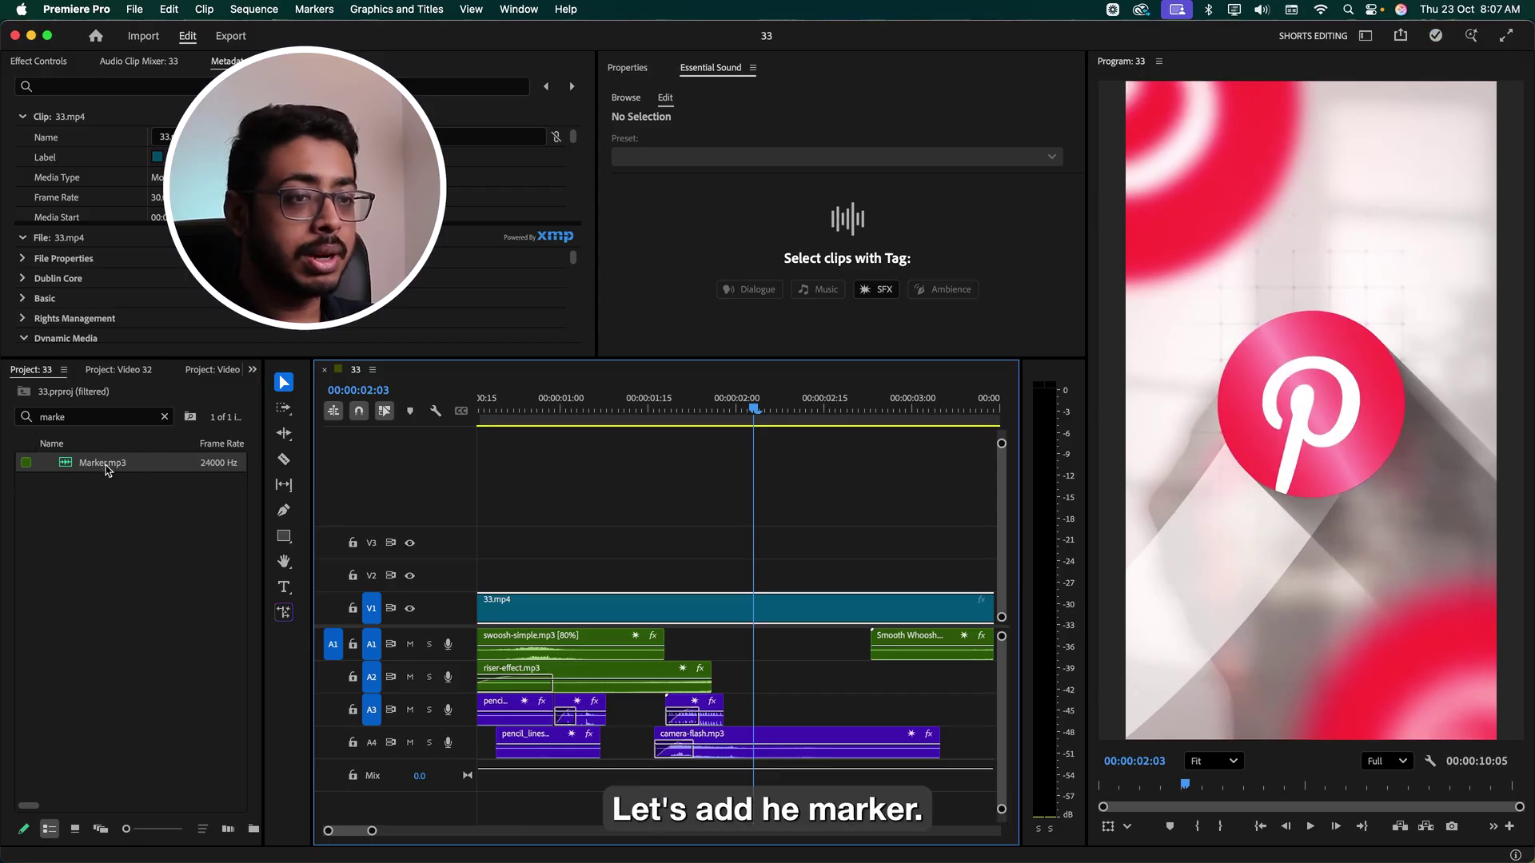
mouse_move(106, 469)
mouse_down()
mouse_move(765, 646)
mouse_move(767, 703)
mouse_move(718, 705)
mouse_up()
double_click(461, 717)
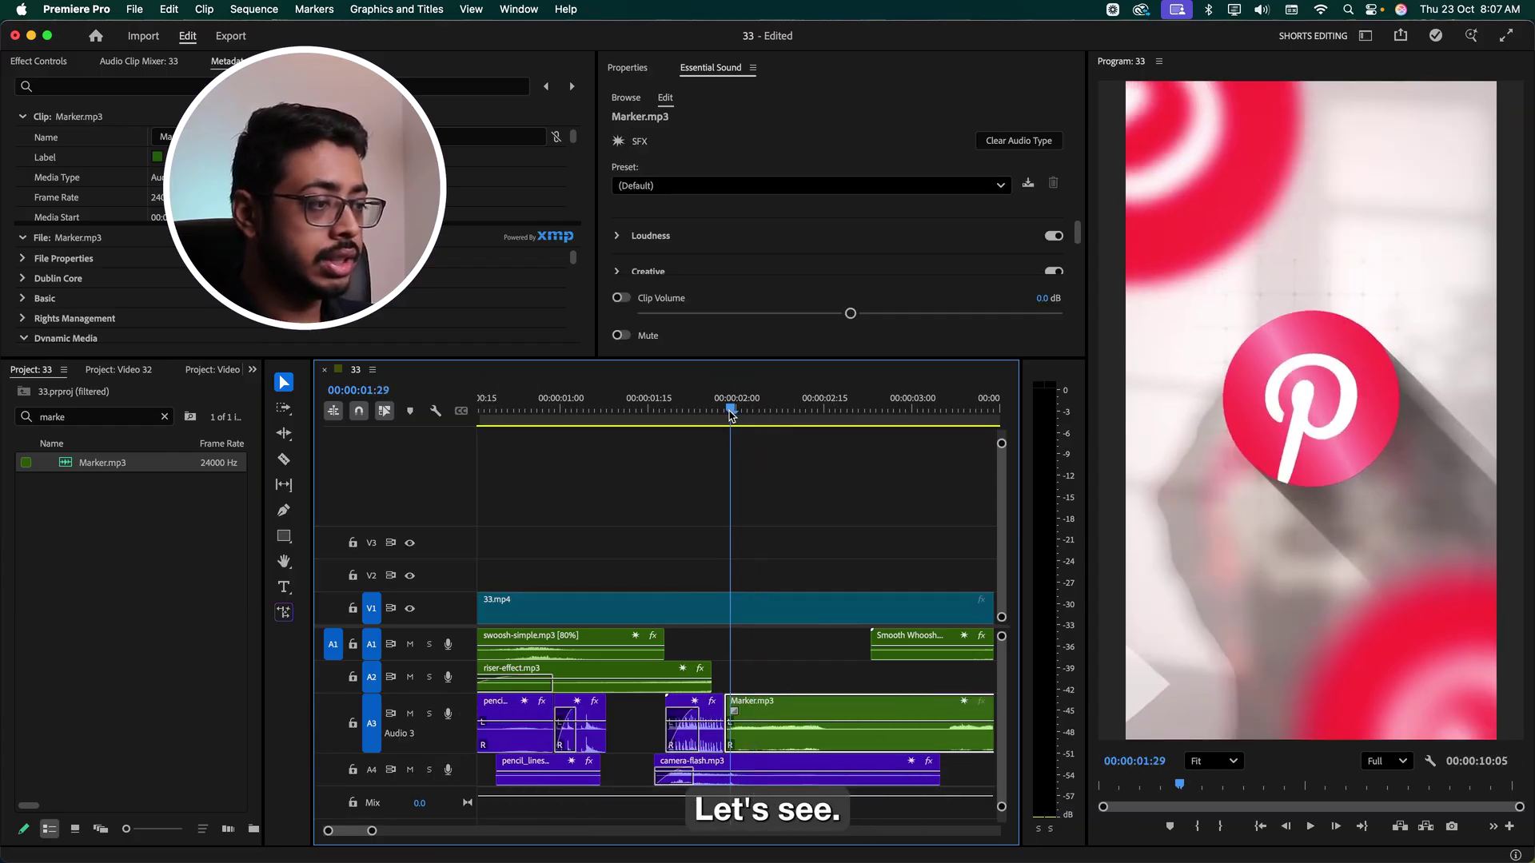
click(758, 500)
key(space)
key(space)
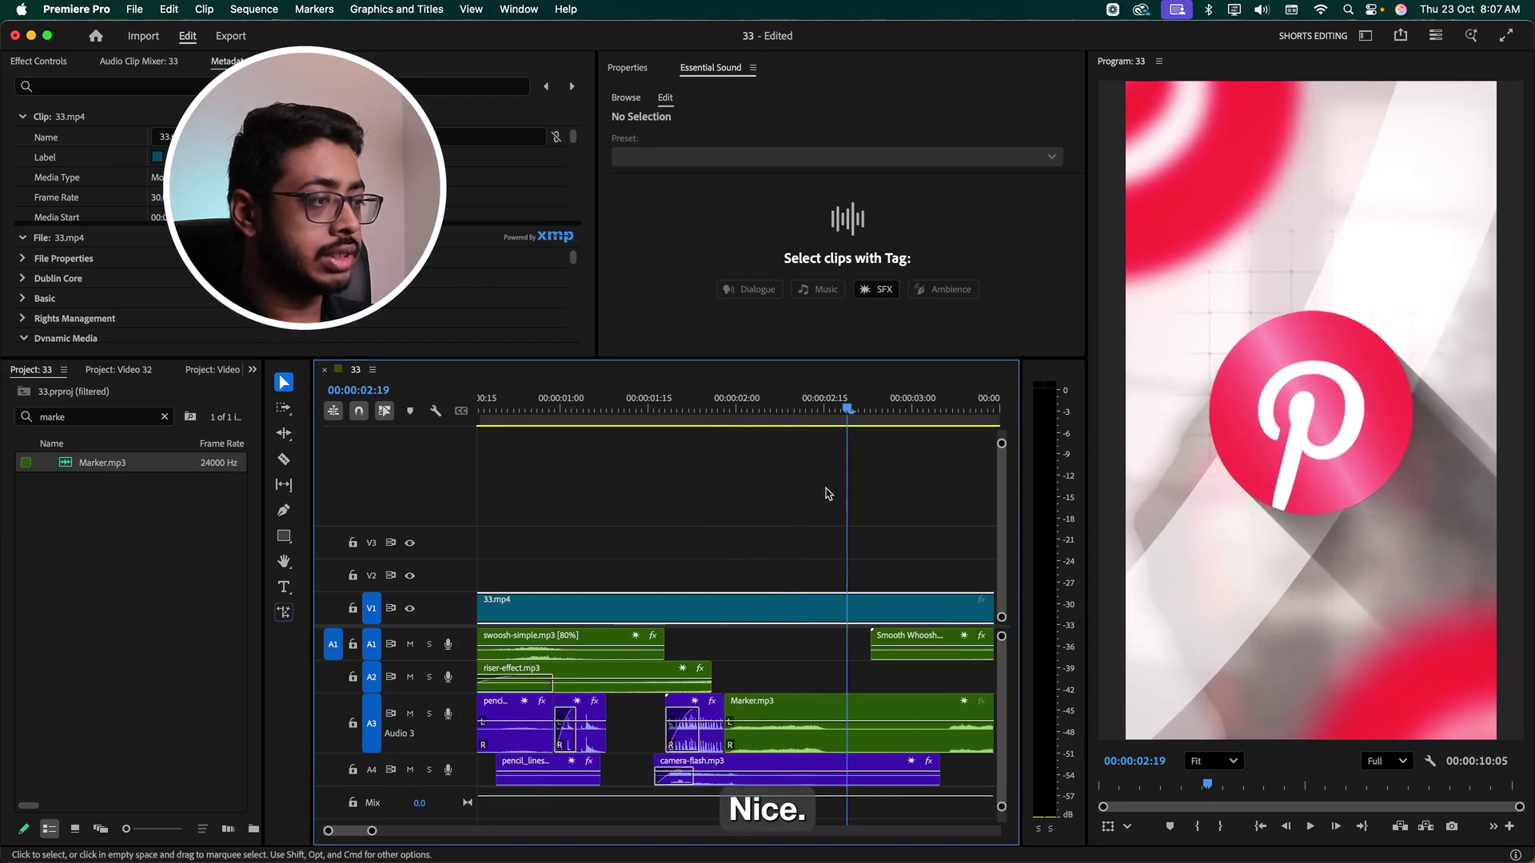
Slow the Marker clip to 90% speed and play it back
right_click(770, 723)
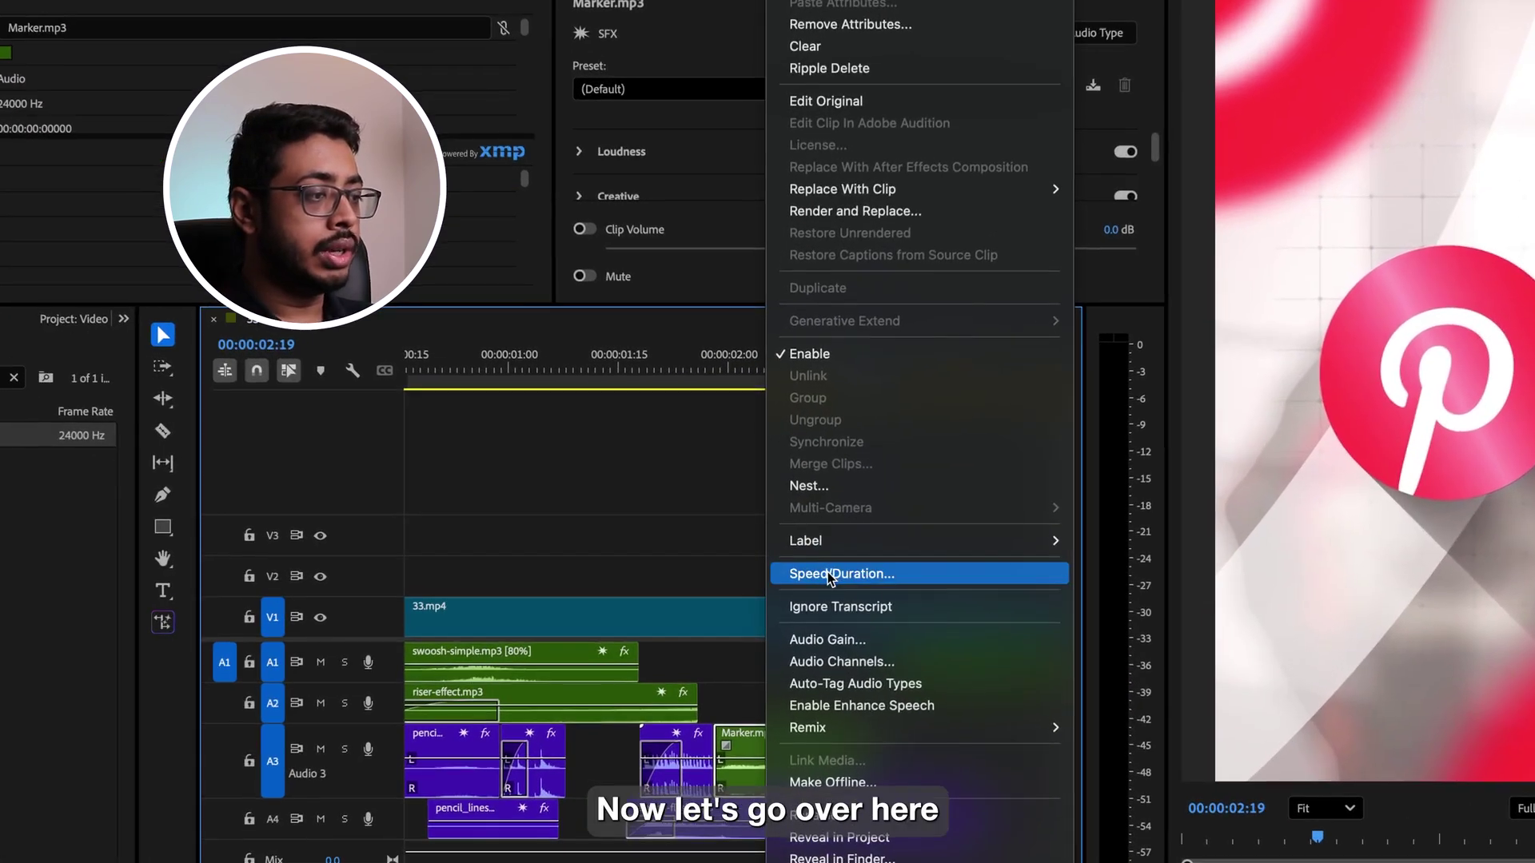
click(816, 570)
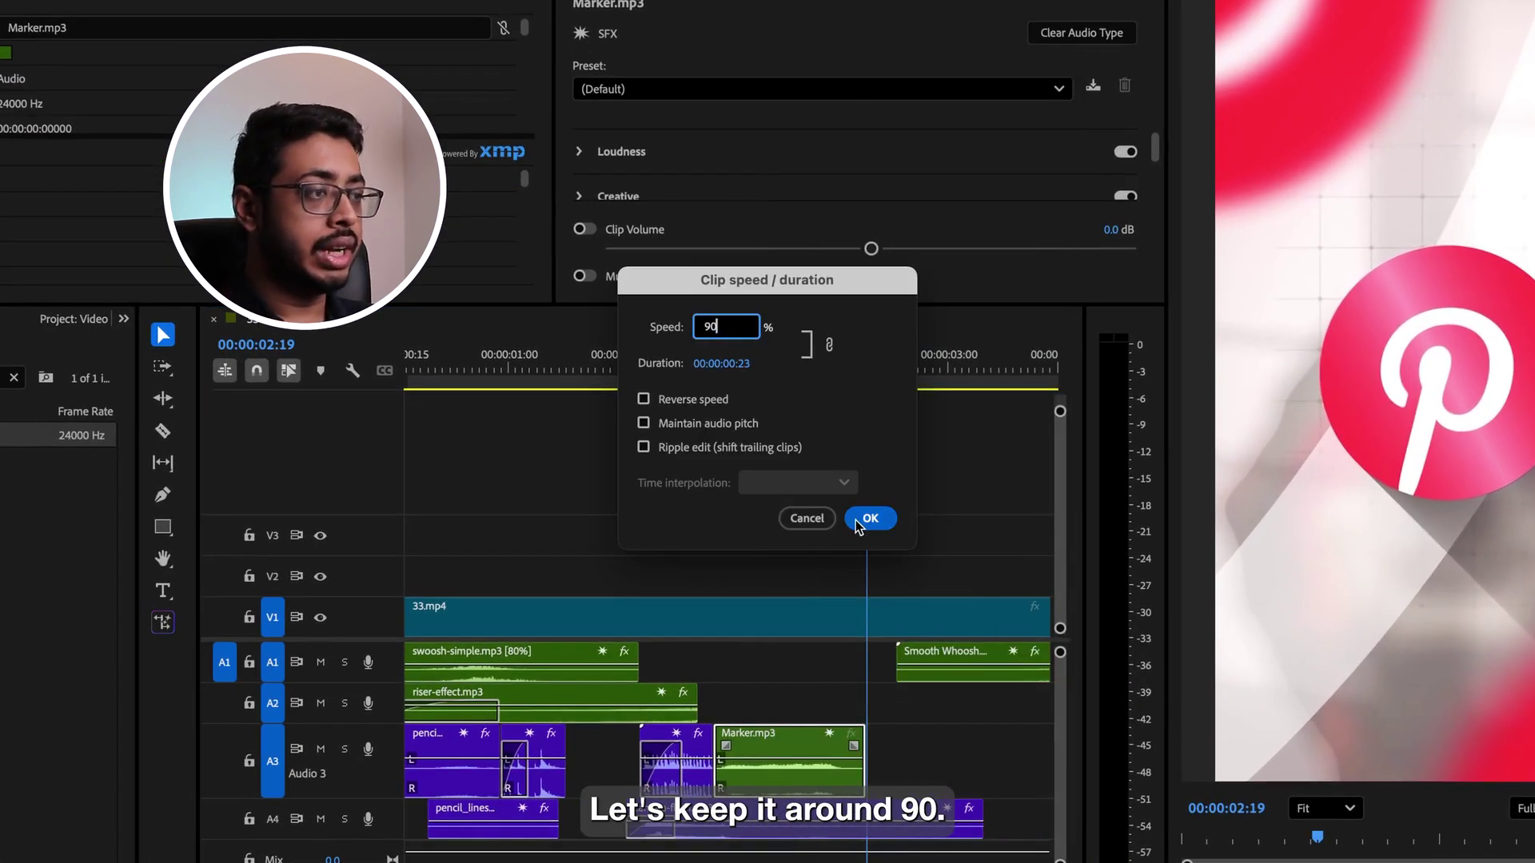
text(90)
click(865, 518)
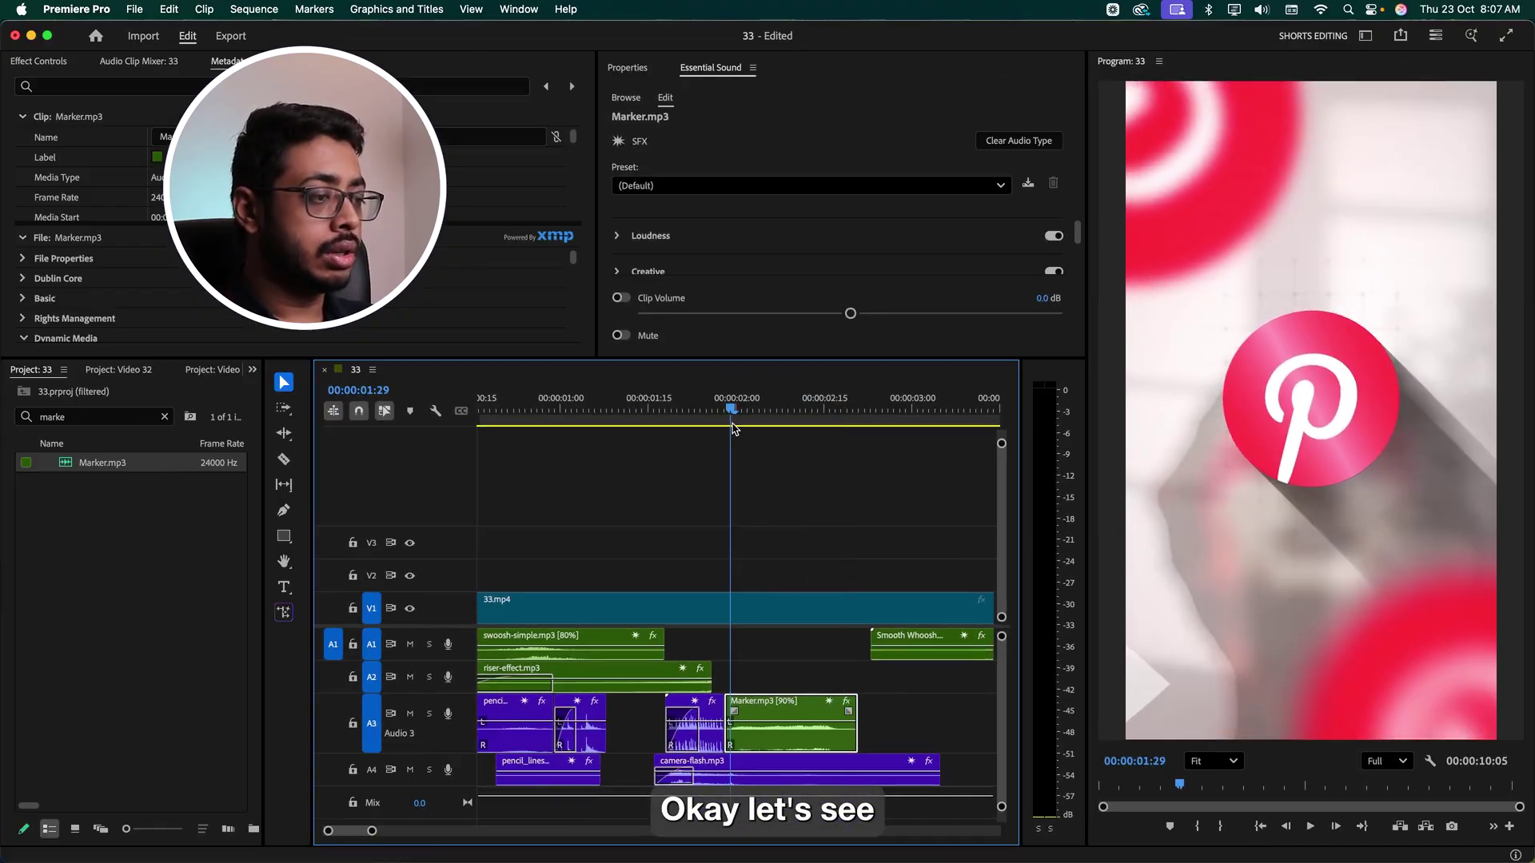
key(space)
key(space)
key(d)
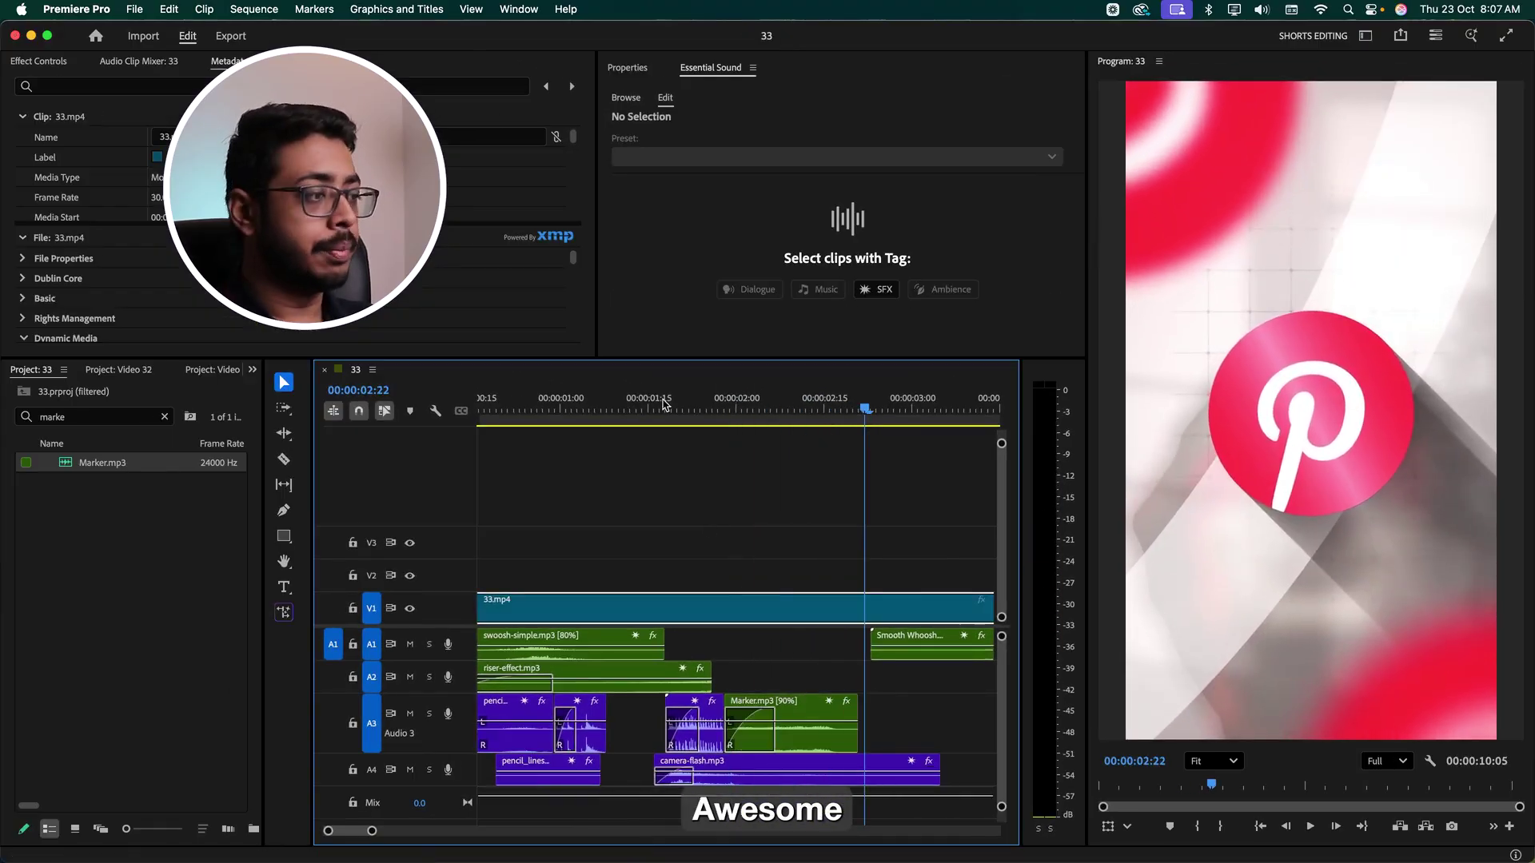
key(space)
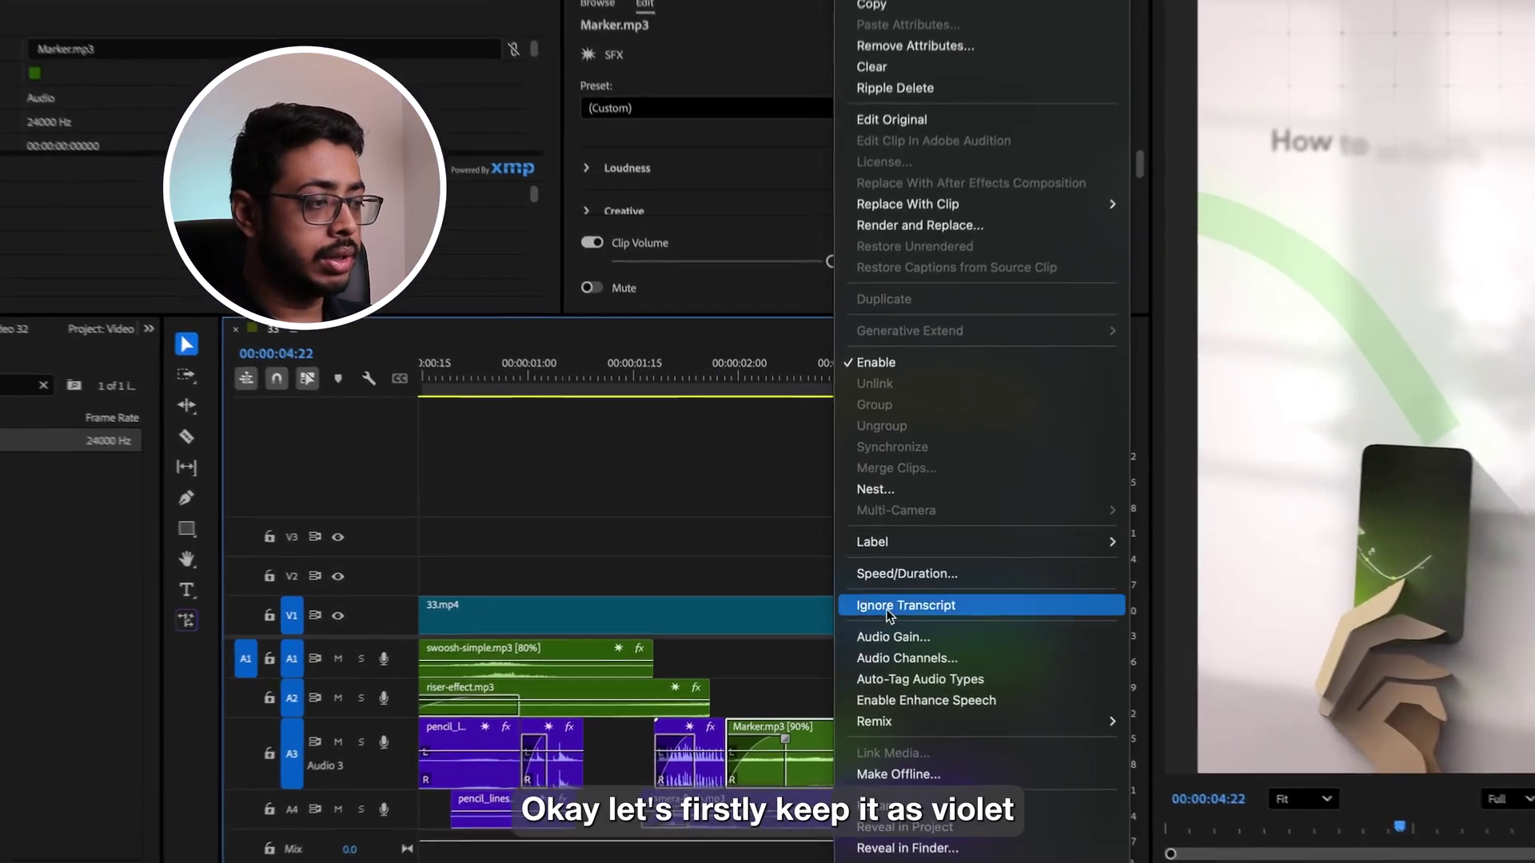
Label the Marker clip violet and place a copy on A3 after the four-second mark
mouse_move(874, 547)
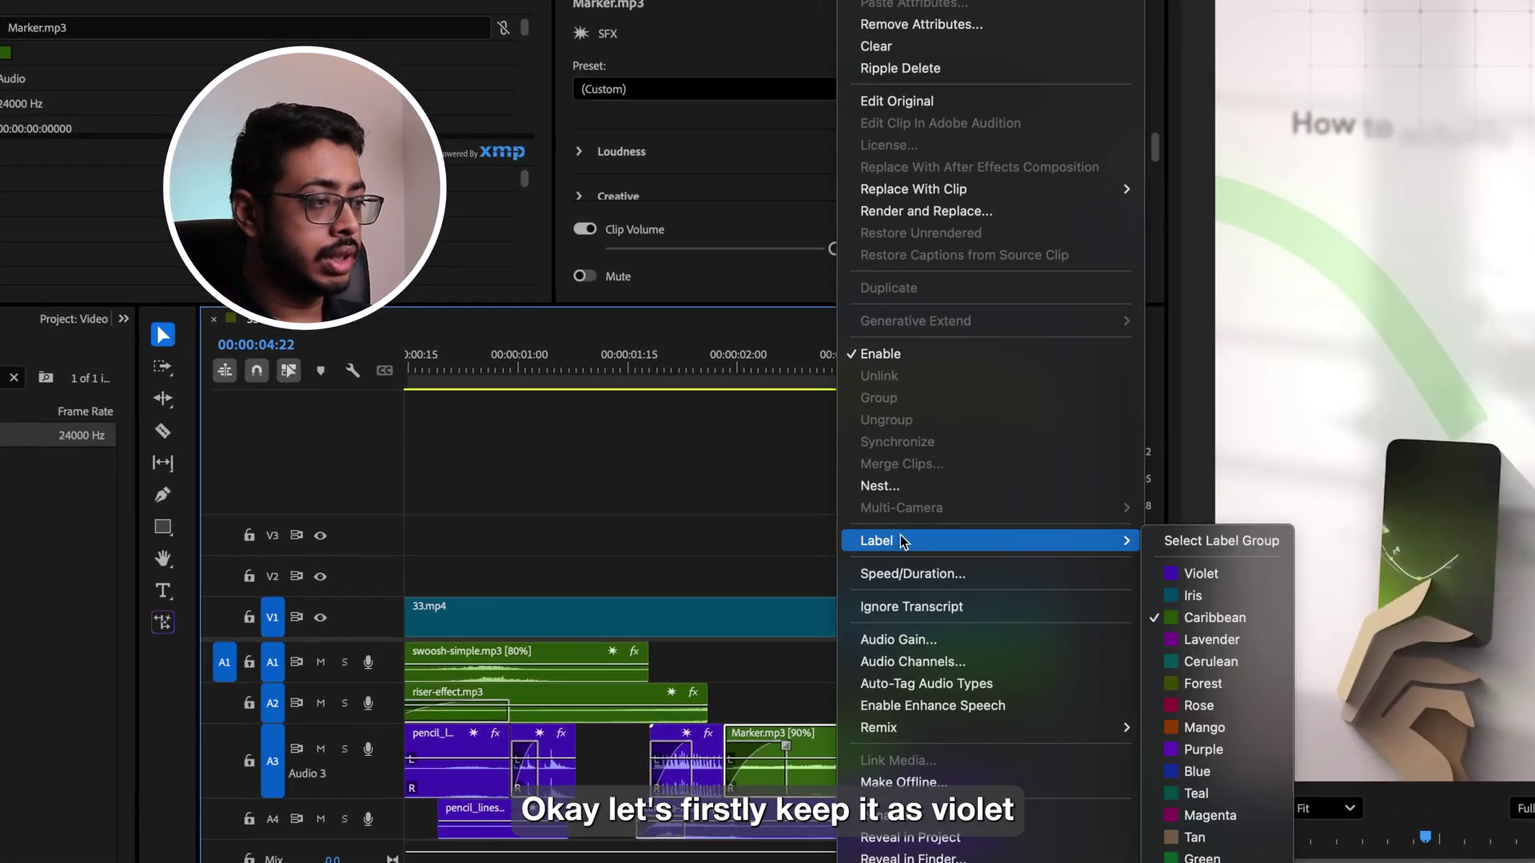
click(1165, 572)
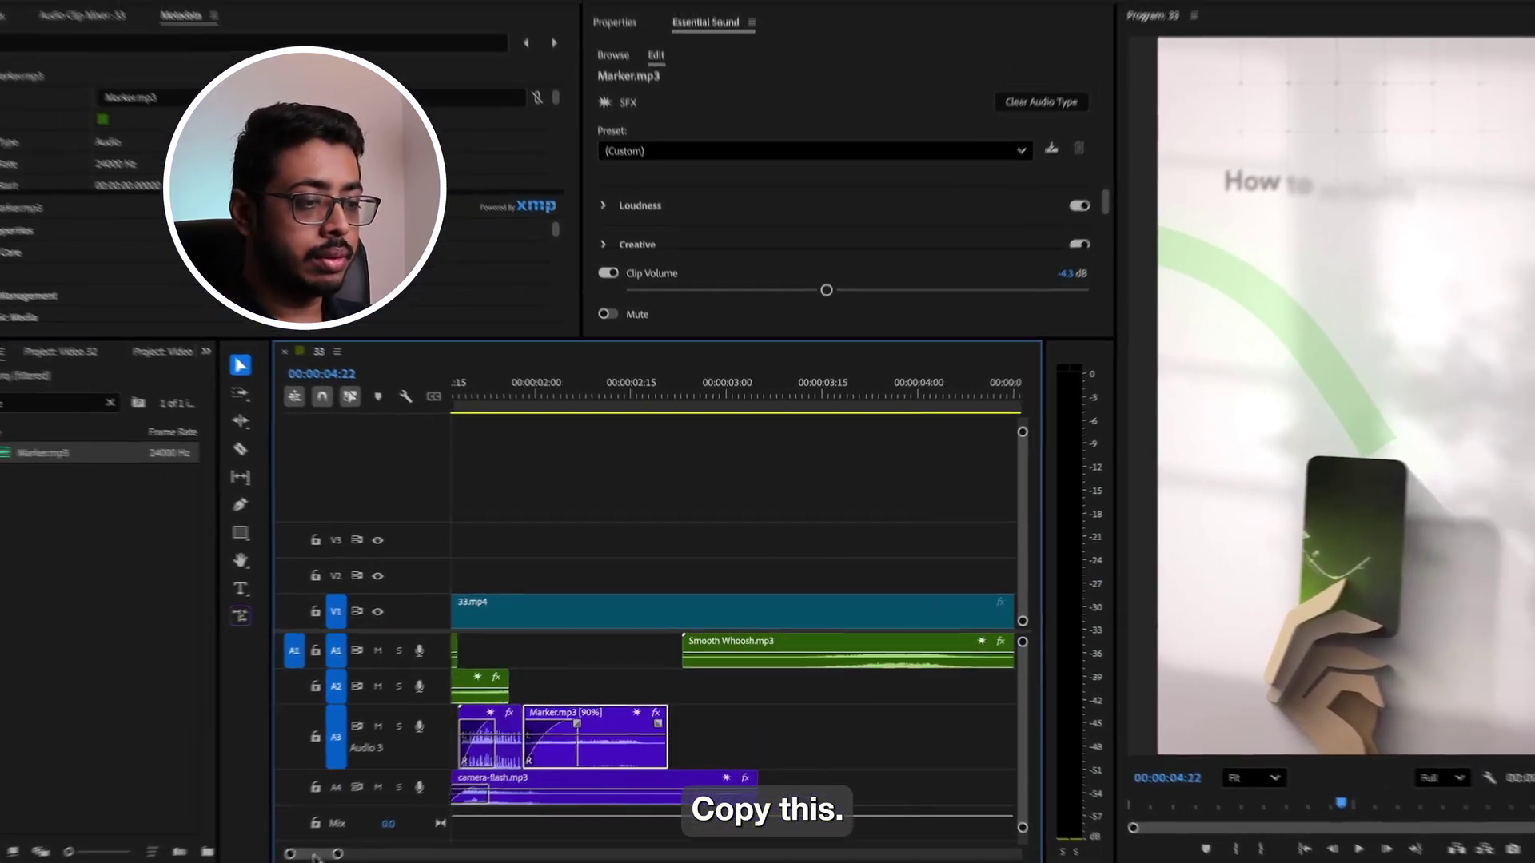
scroll(252, 862, right, 5)
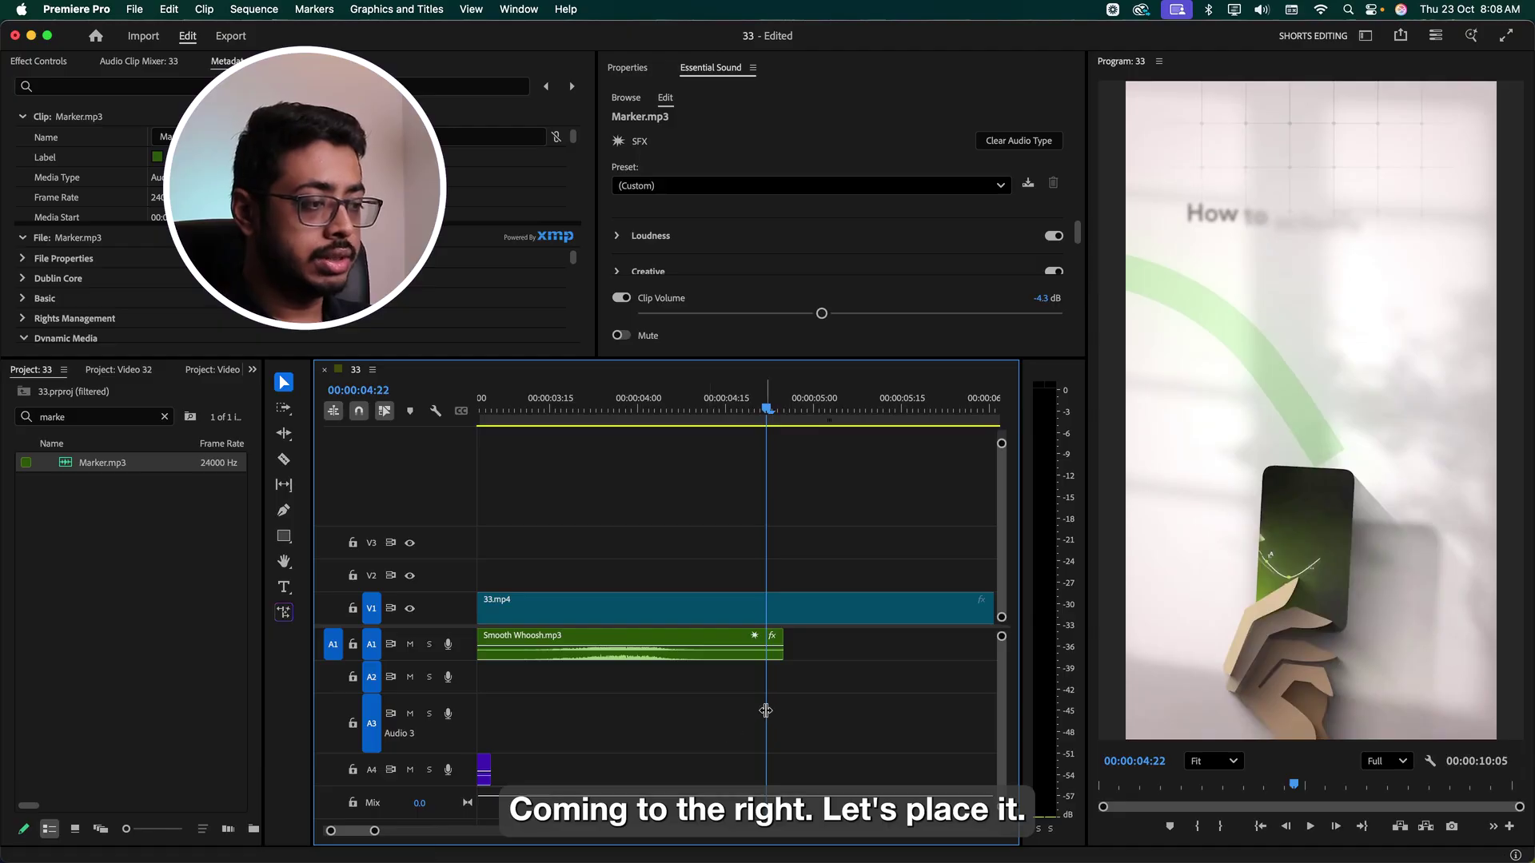
click(743, 397)
mouse_move(765, 717)
mouse_down()
mouse_move(853, 709)
mouse_move(823, 709)
mouse_up()
key(space)
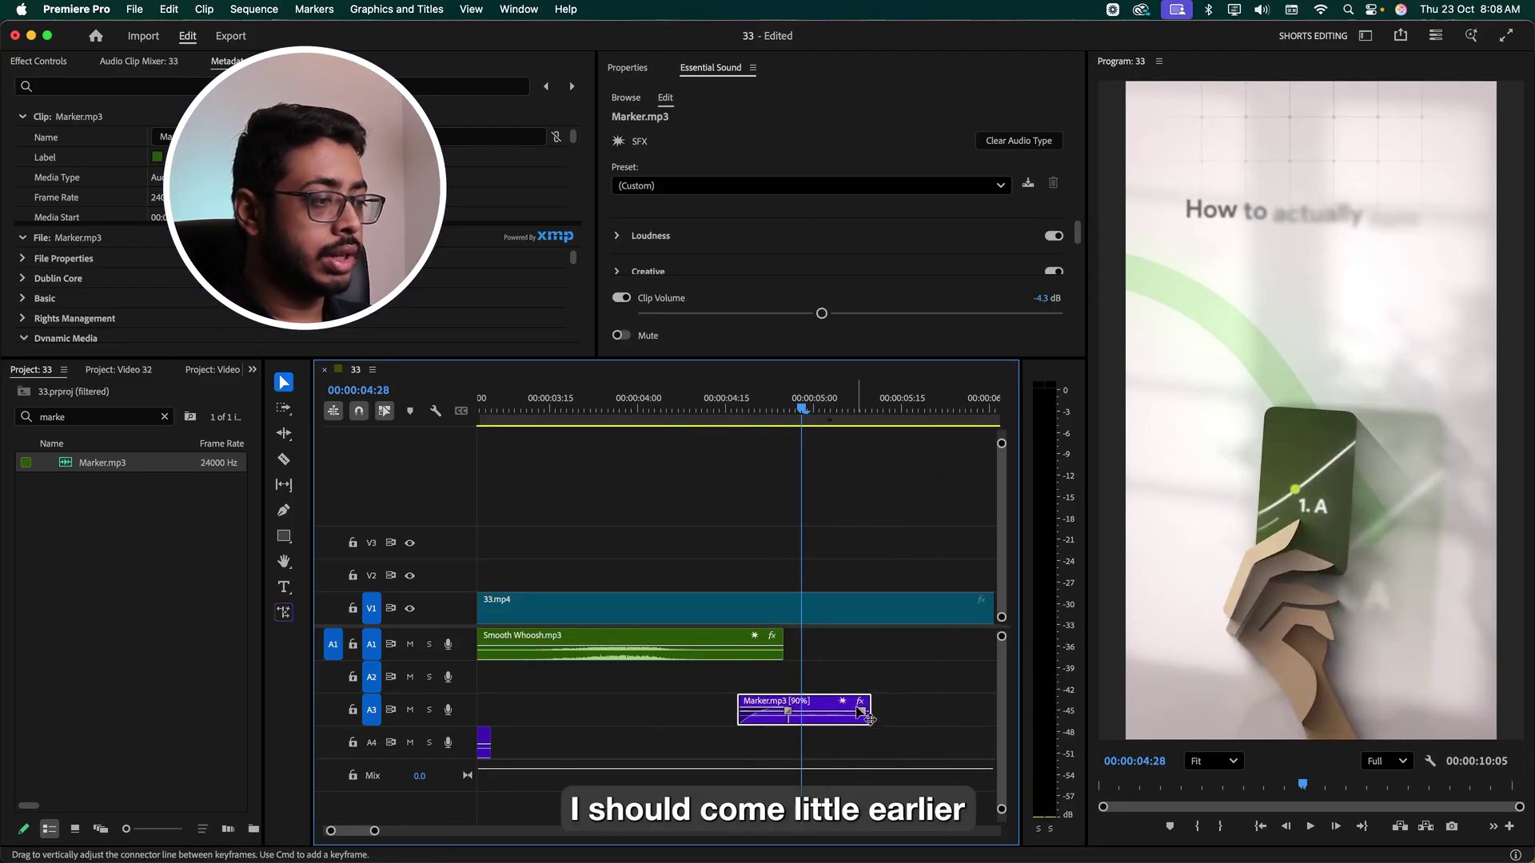
Adjust the Marker copy's Speed/Duration setting and check its timing in playback
key(super+r)
text(6)
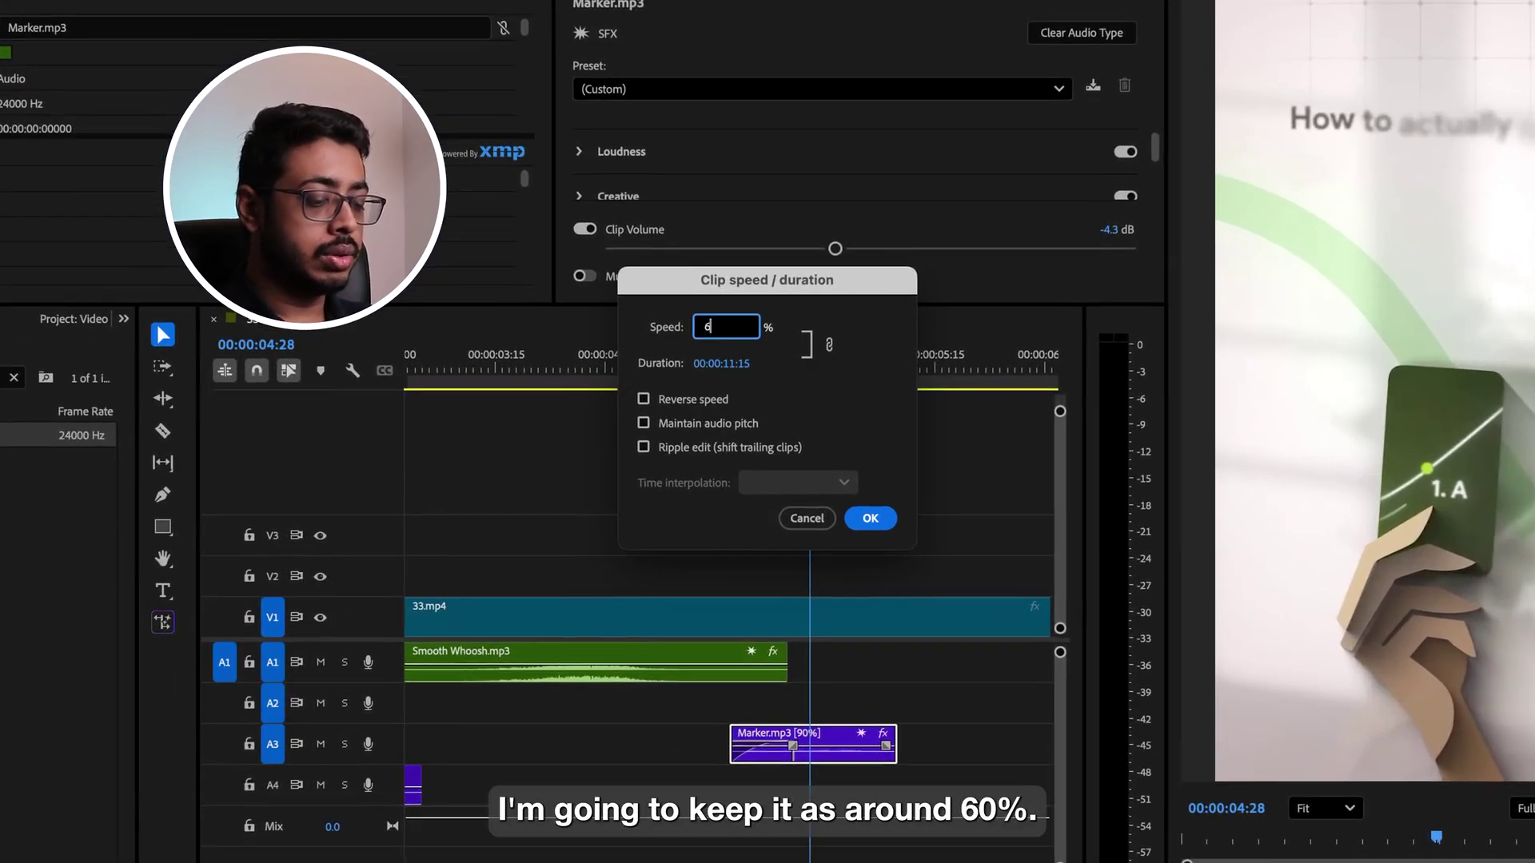
click(870, 519)
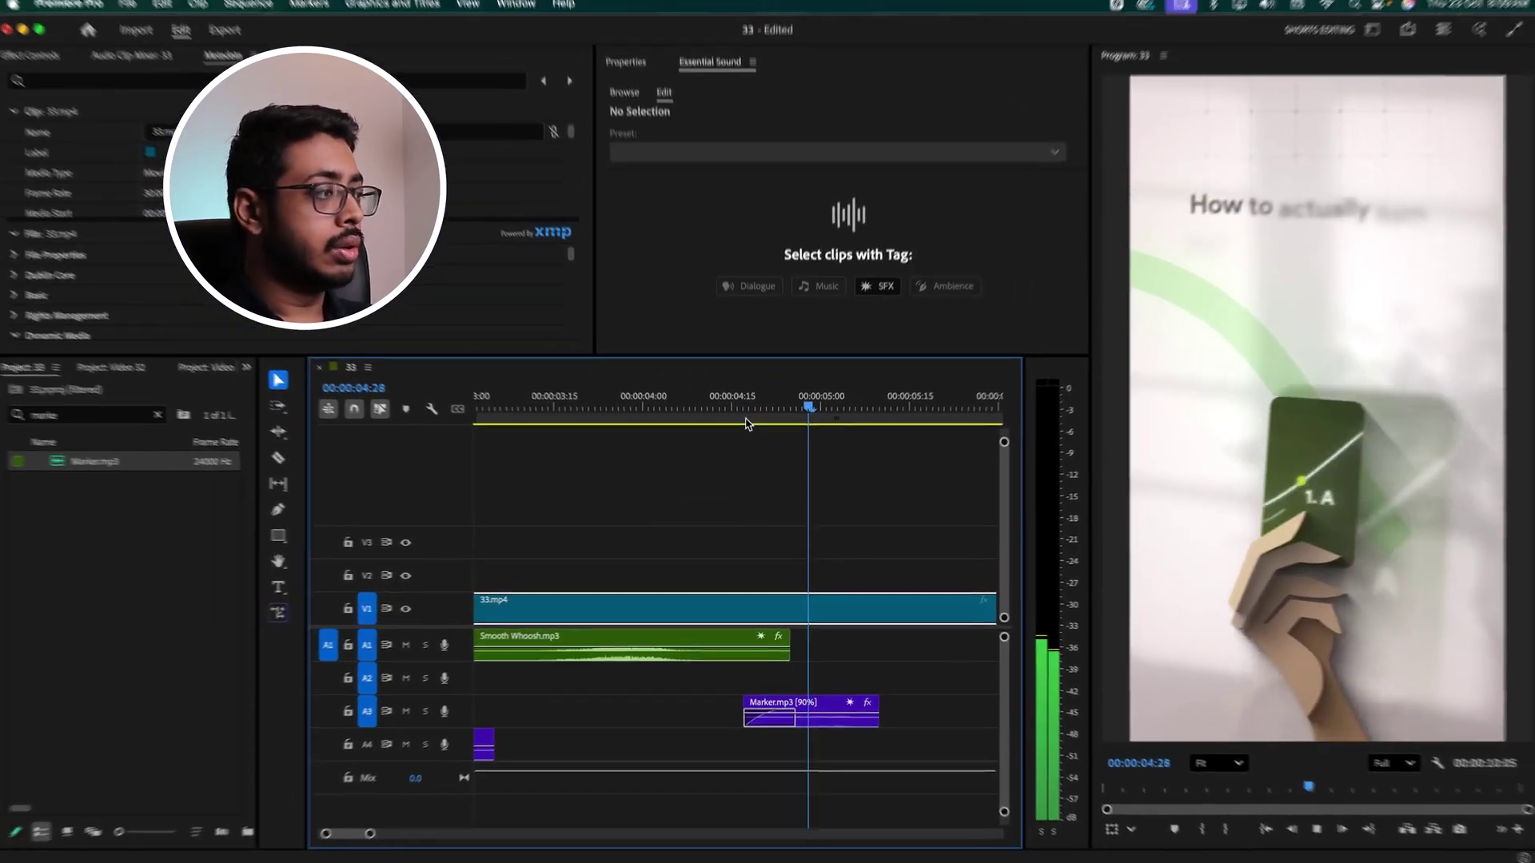
key(space)
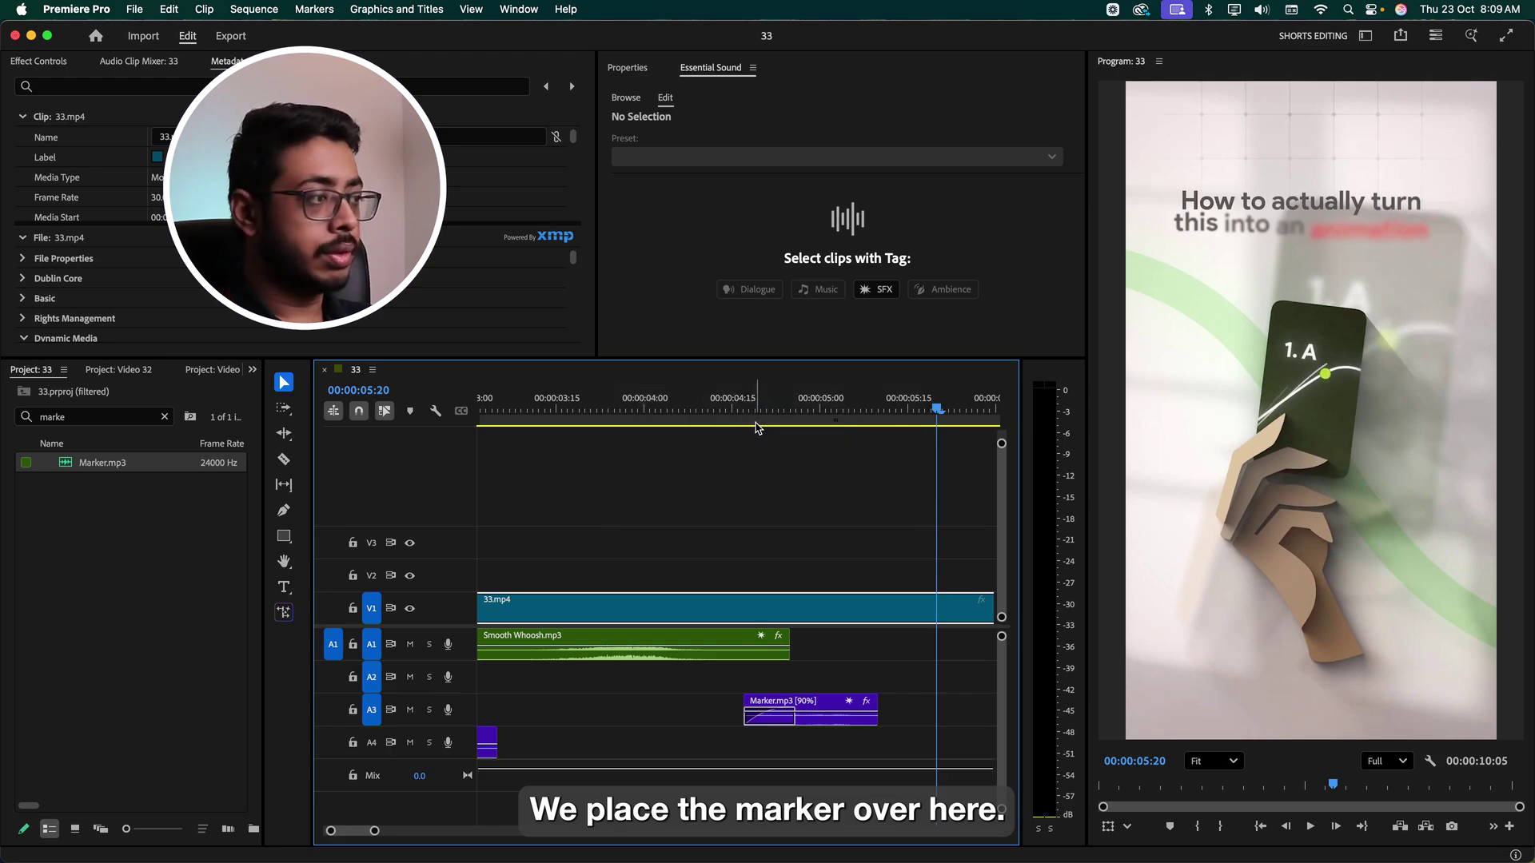
key(space)
Find camera shutter.mp3 with a 'cam' search, place it on A2 and trim its end short
click(165, 417)
click(50, 417)
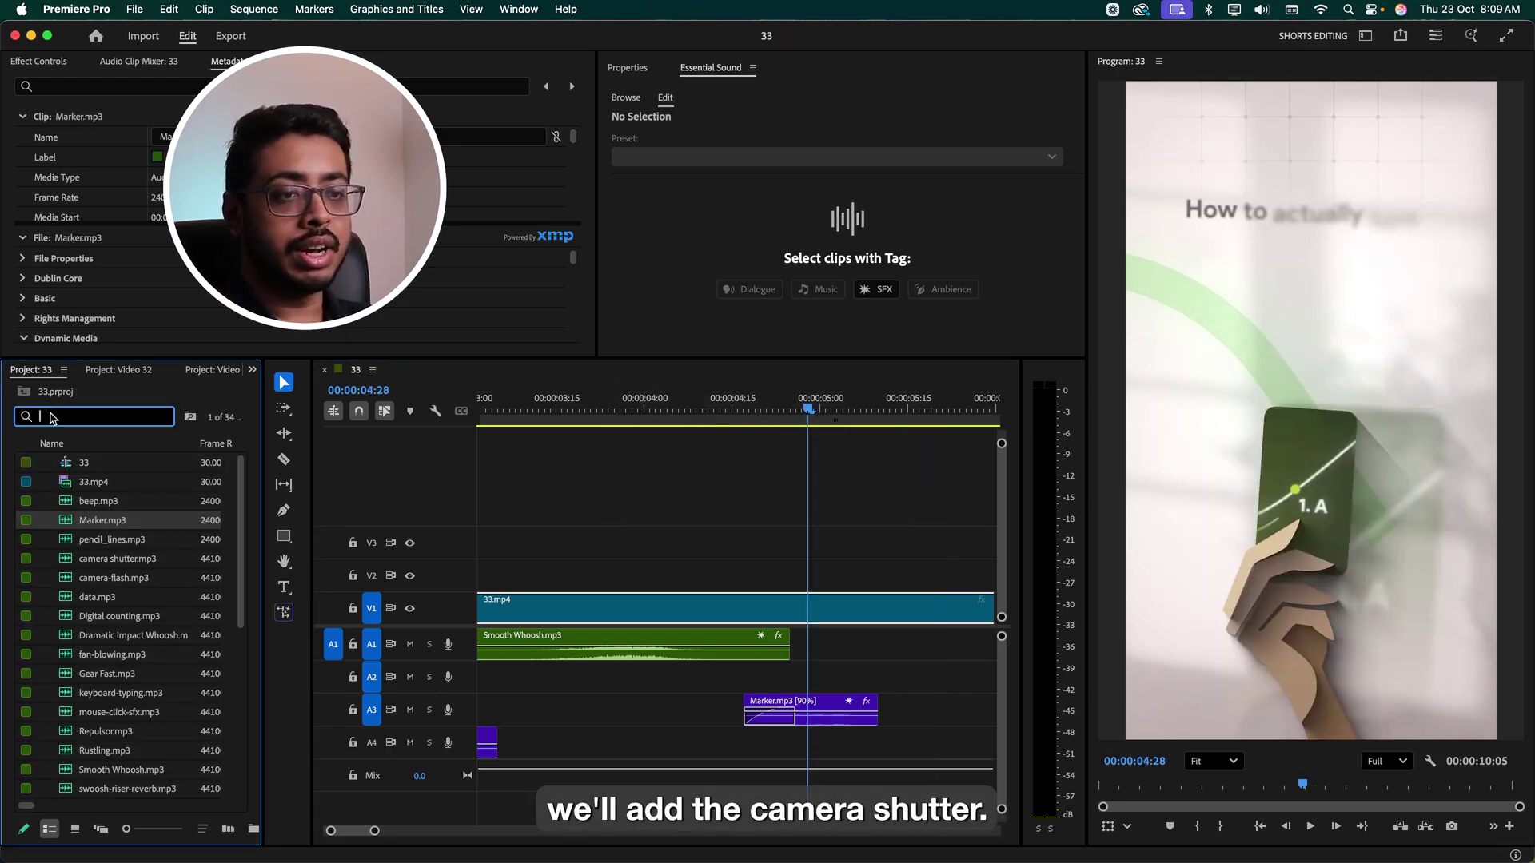
text(cam)
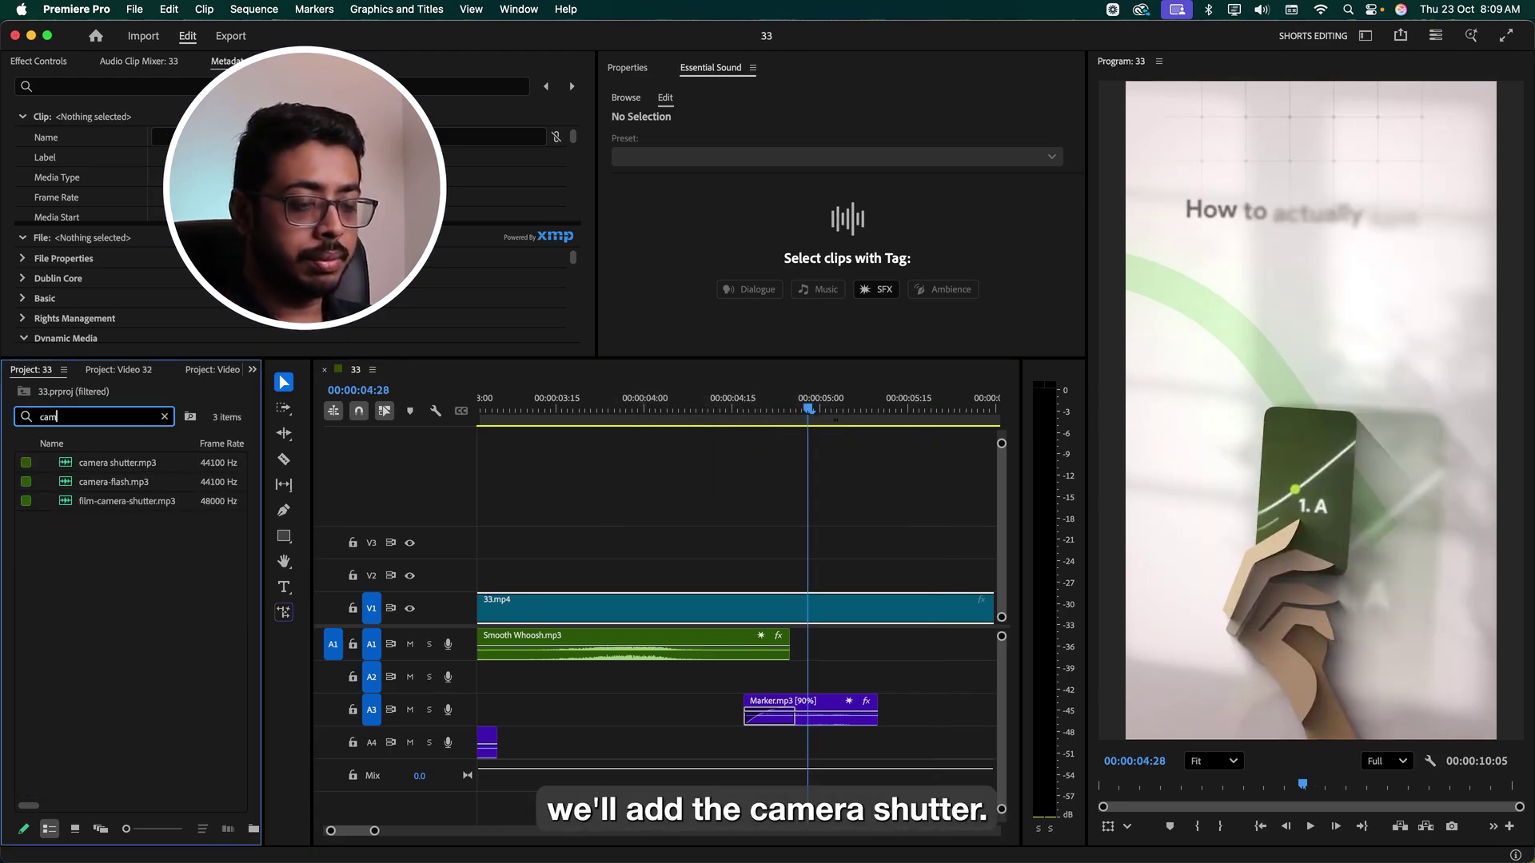
click(106, 465)
mouse_move(678, 662)
mouse_down()
mouse_move(675, 675)
mouse_move(693, 671)
mouse_up()
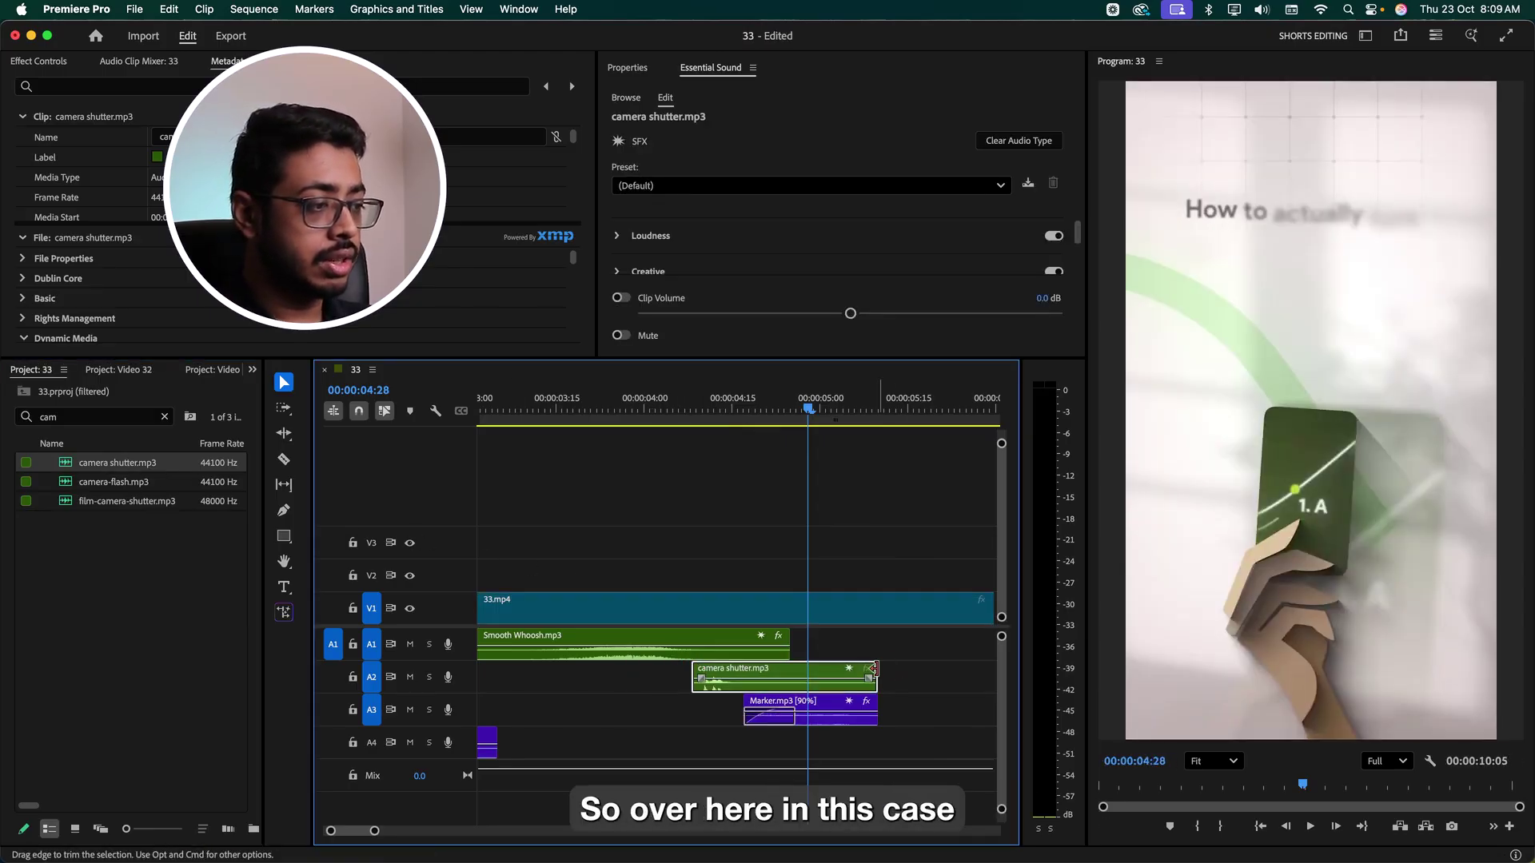
drag(874, 668, 730, 670)
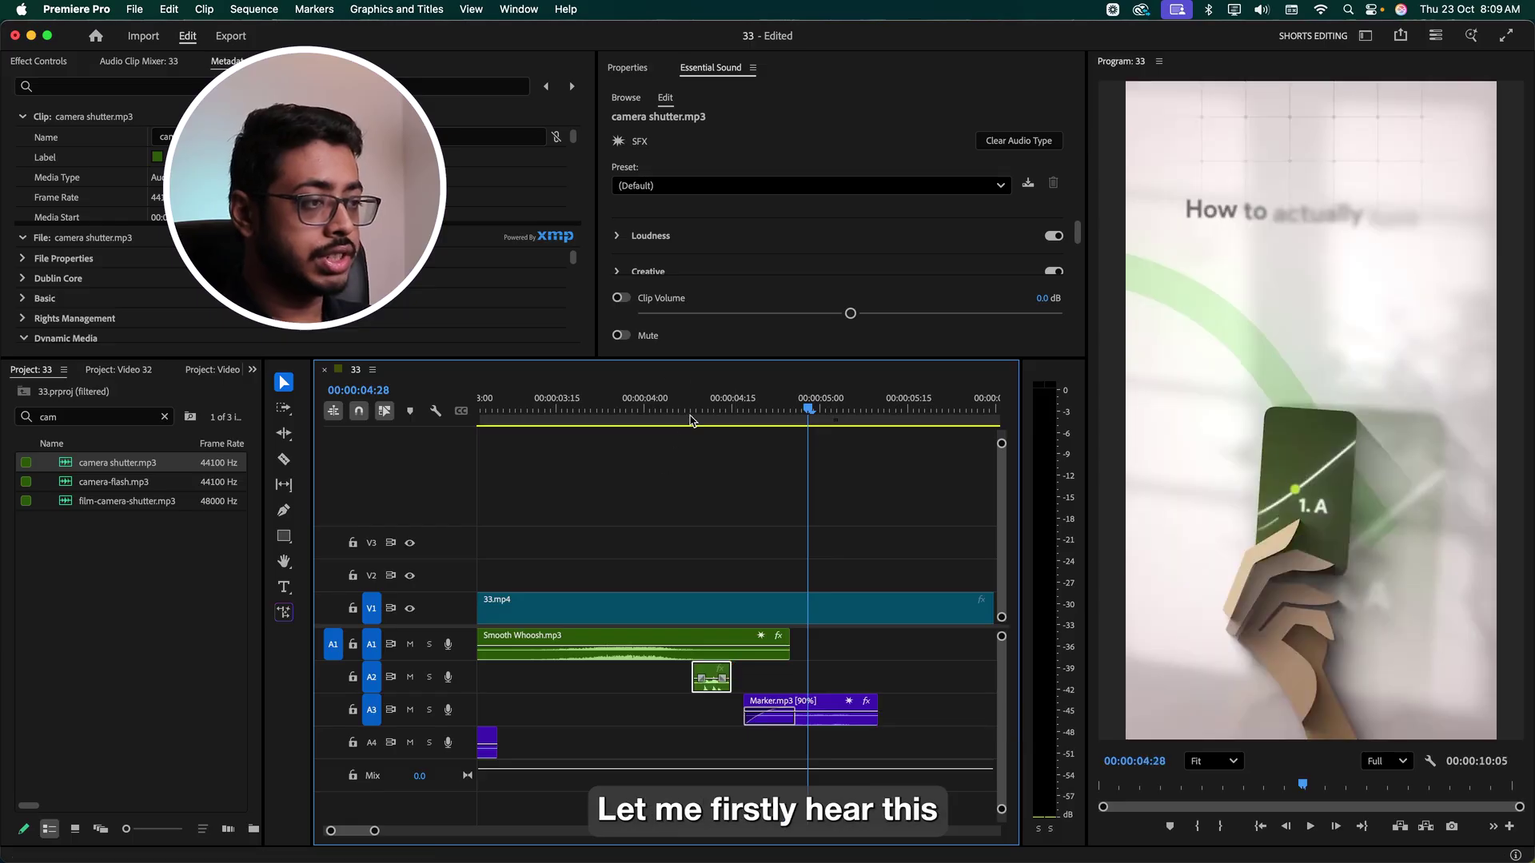
Play back from 04:06 to review the shutter sound with the other effects
click(687, 402)
key(space)
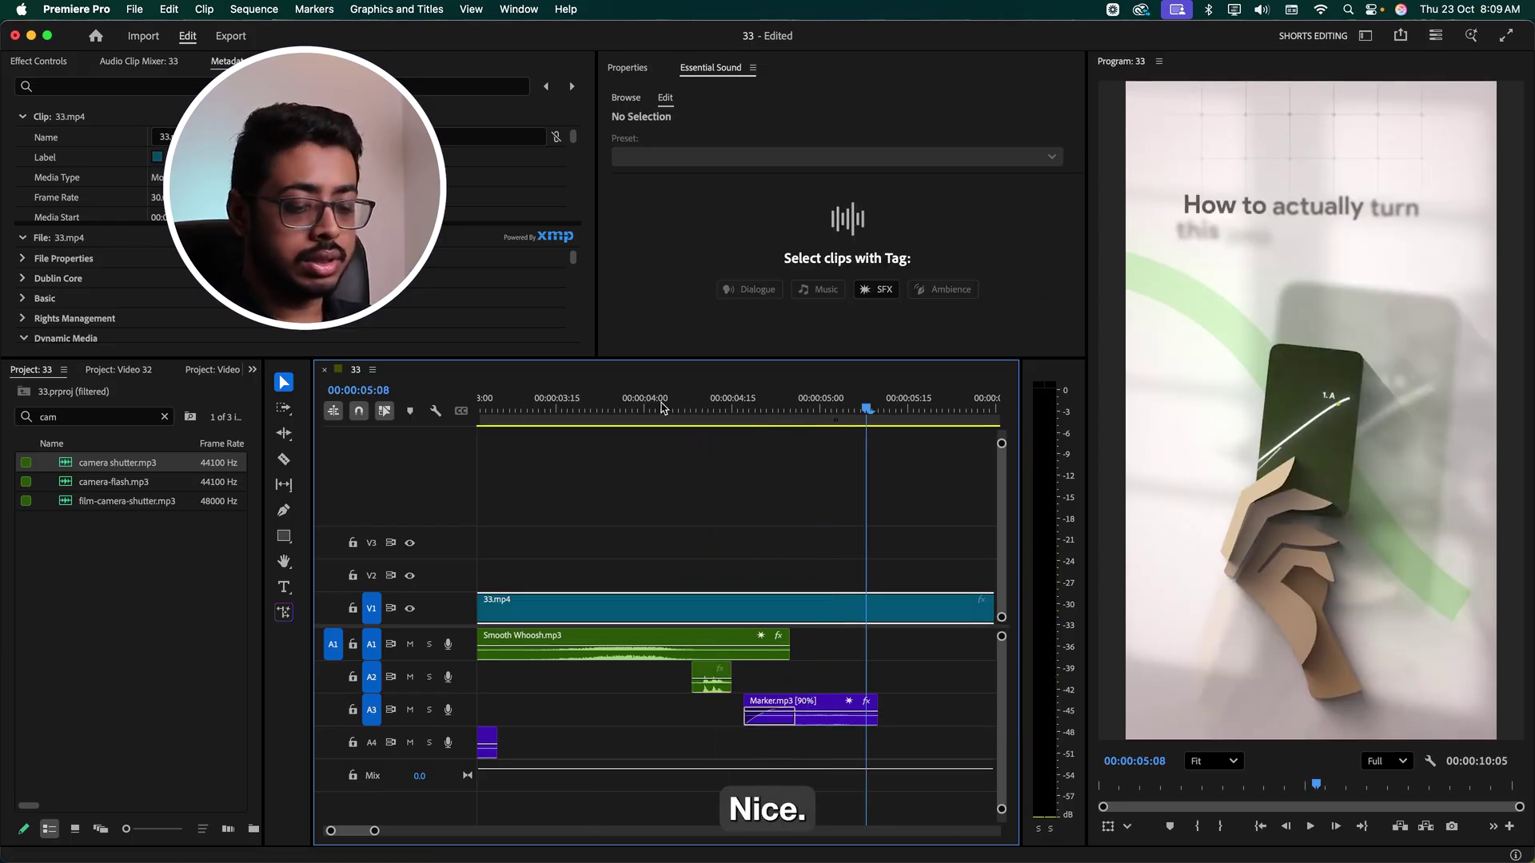
click(682, 403)
key(space)
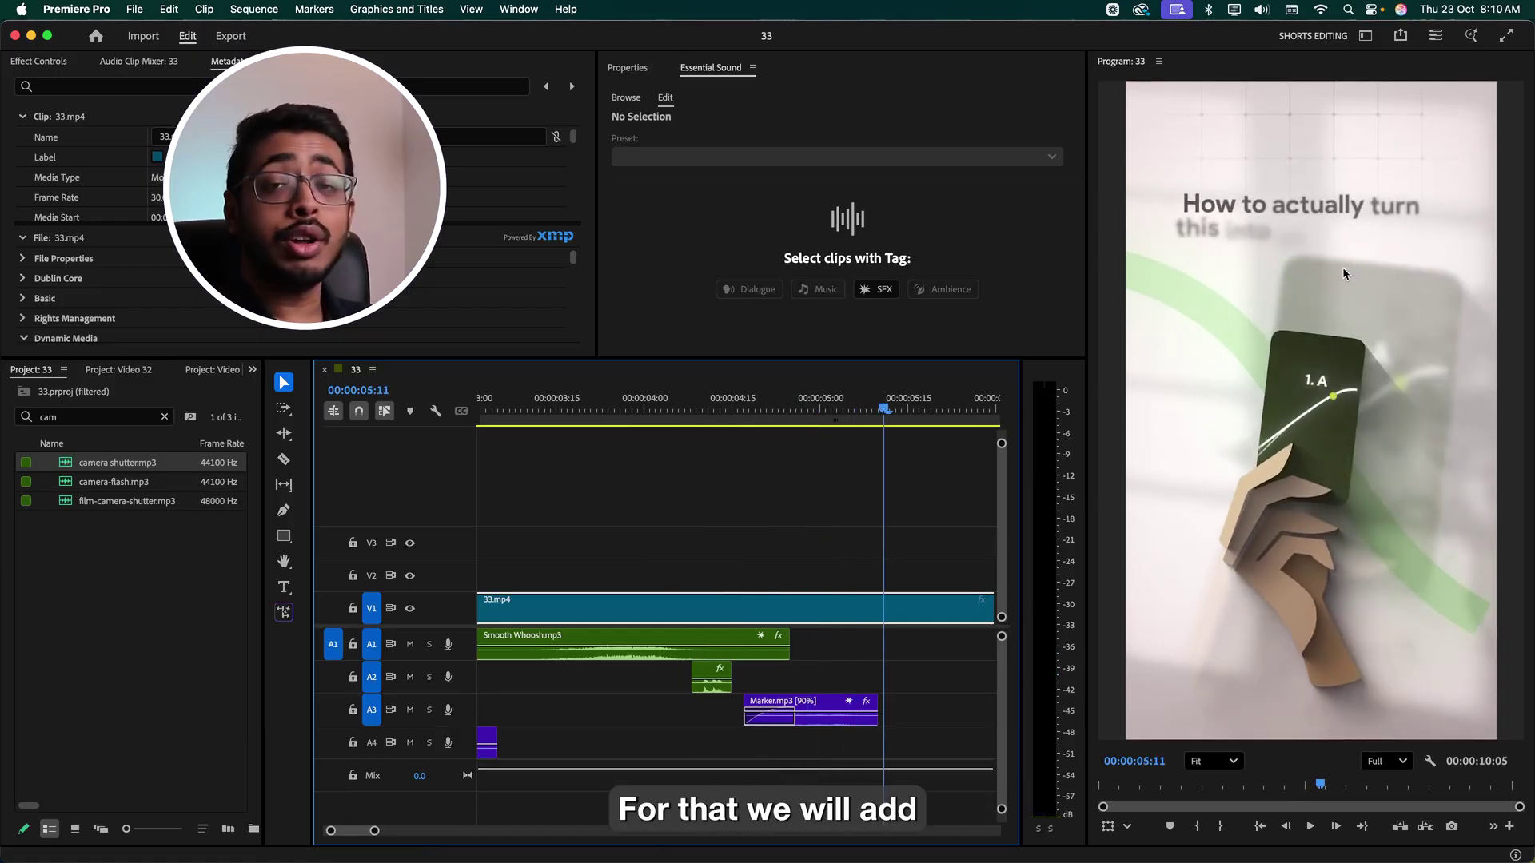
Place Digital counting.mp3 on A4 under the counter animation and play it against the video
click(162, 418)
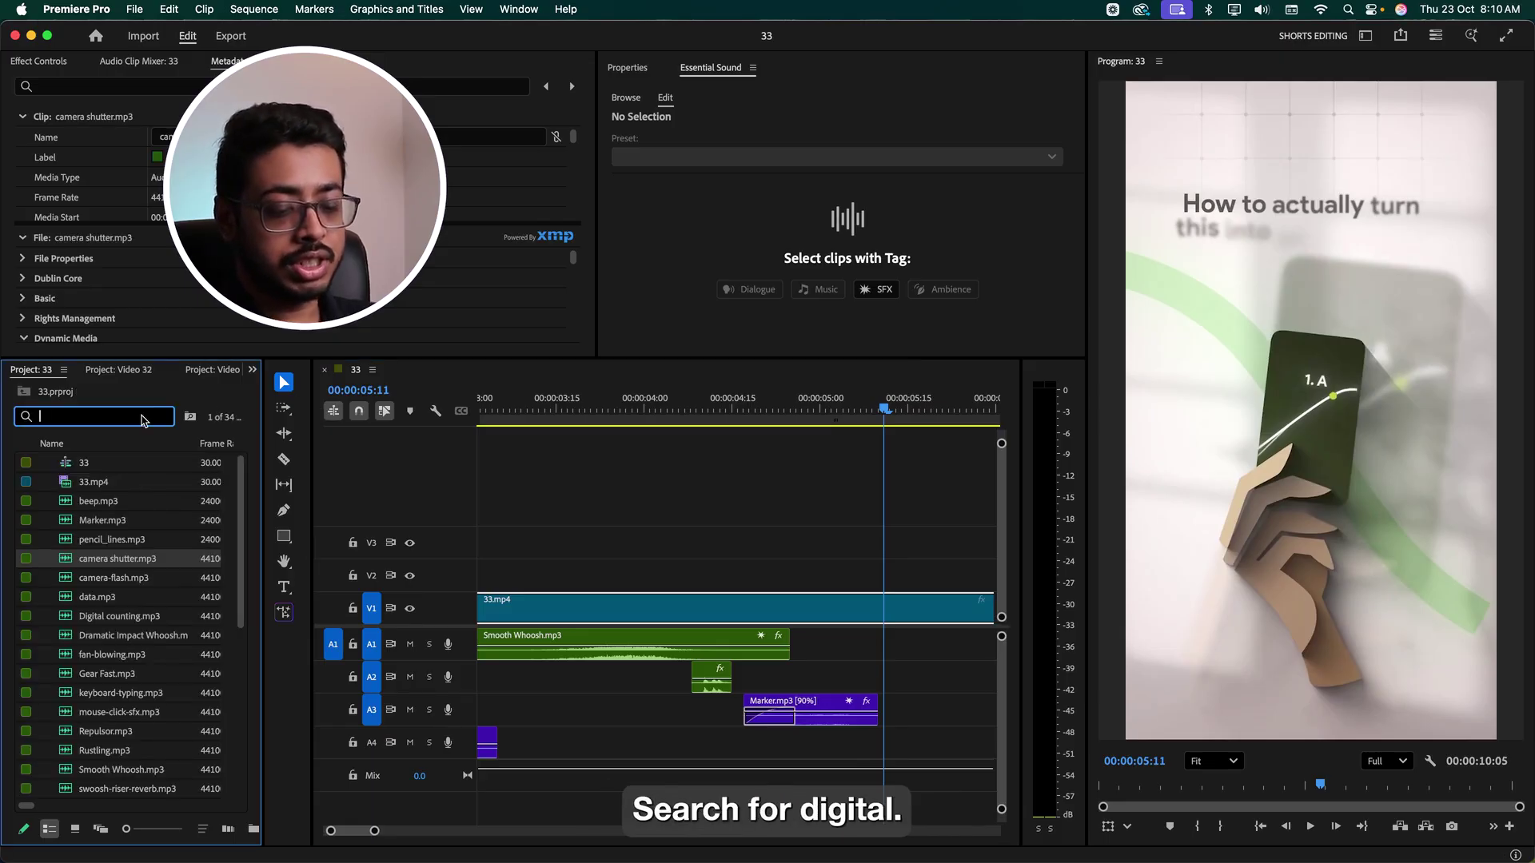
drag(100, 578, 822, 755)
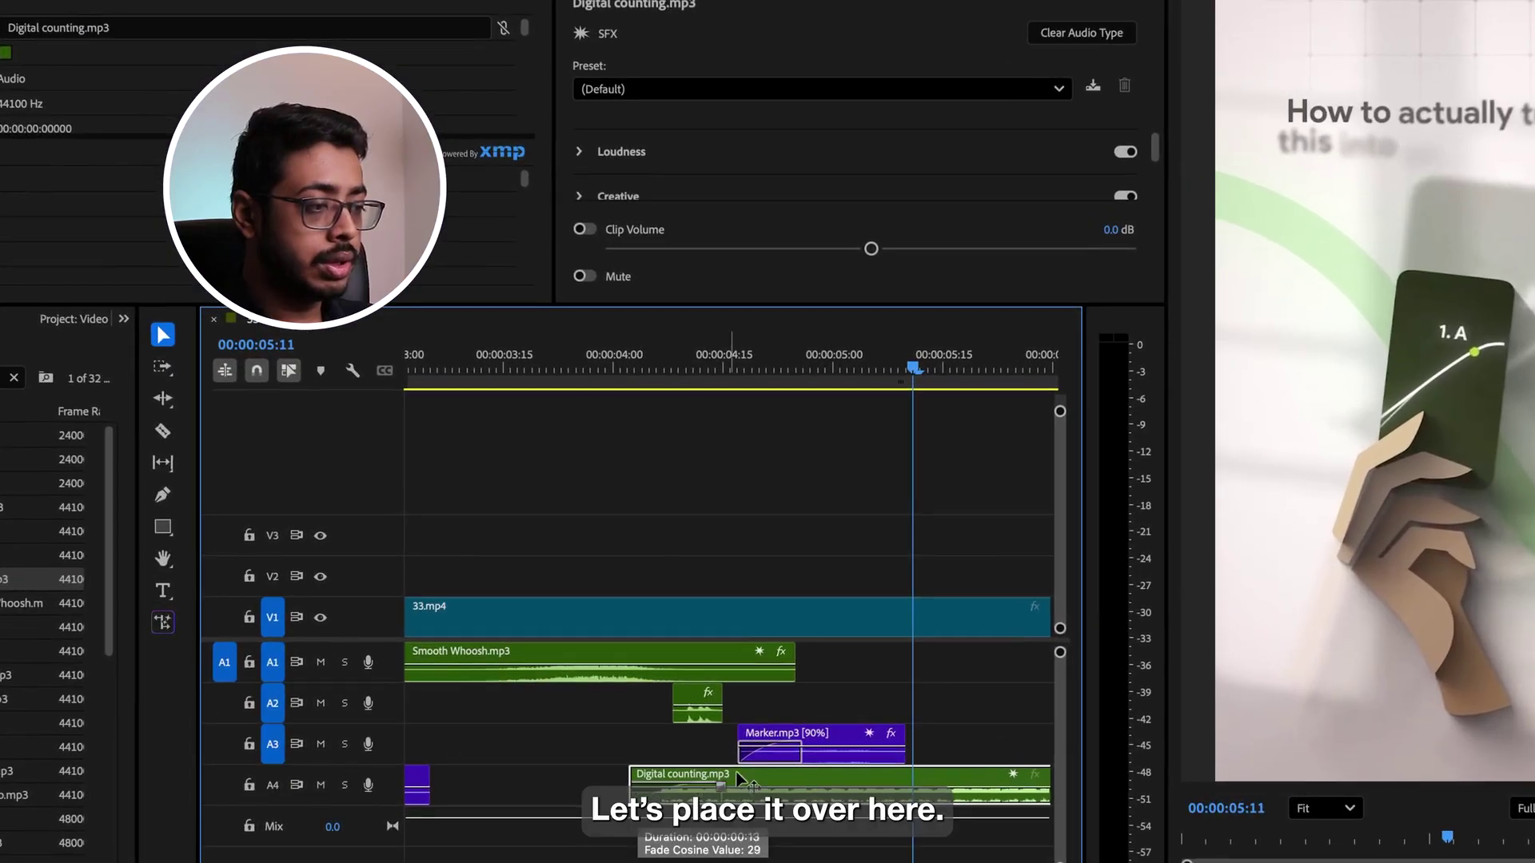
click(680, 372)
key(space)
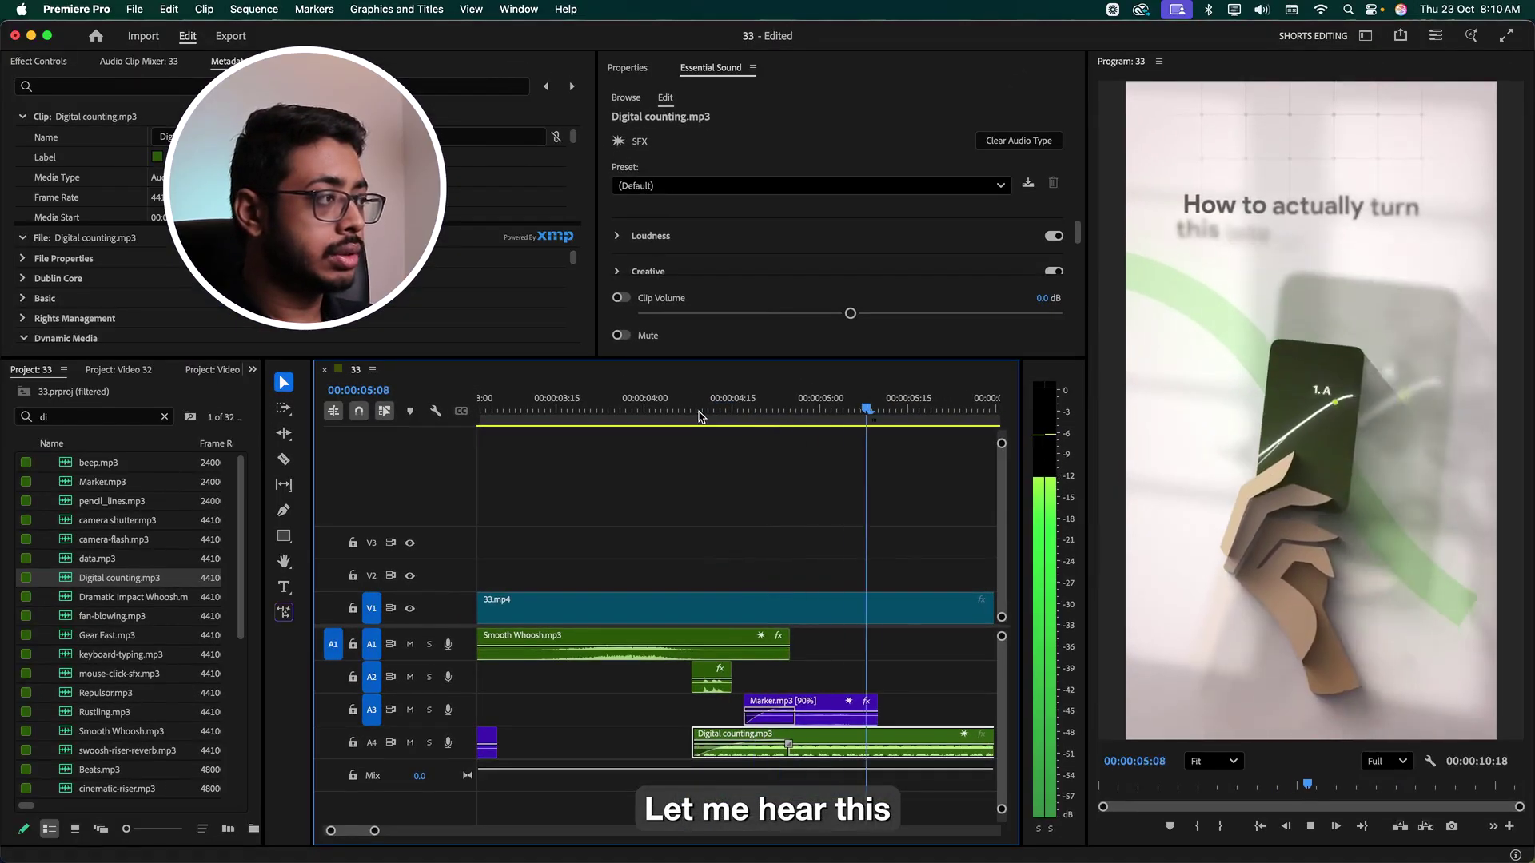
key(space)
key(Left)
key(Left)
key(Left)
key(Left)
key(Left)
key(Left)
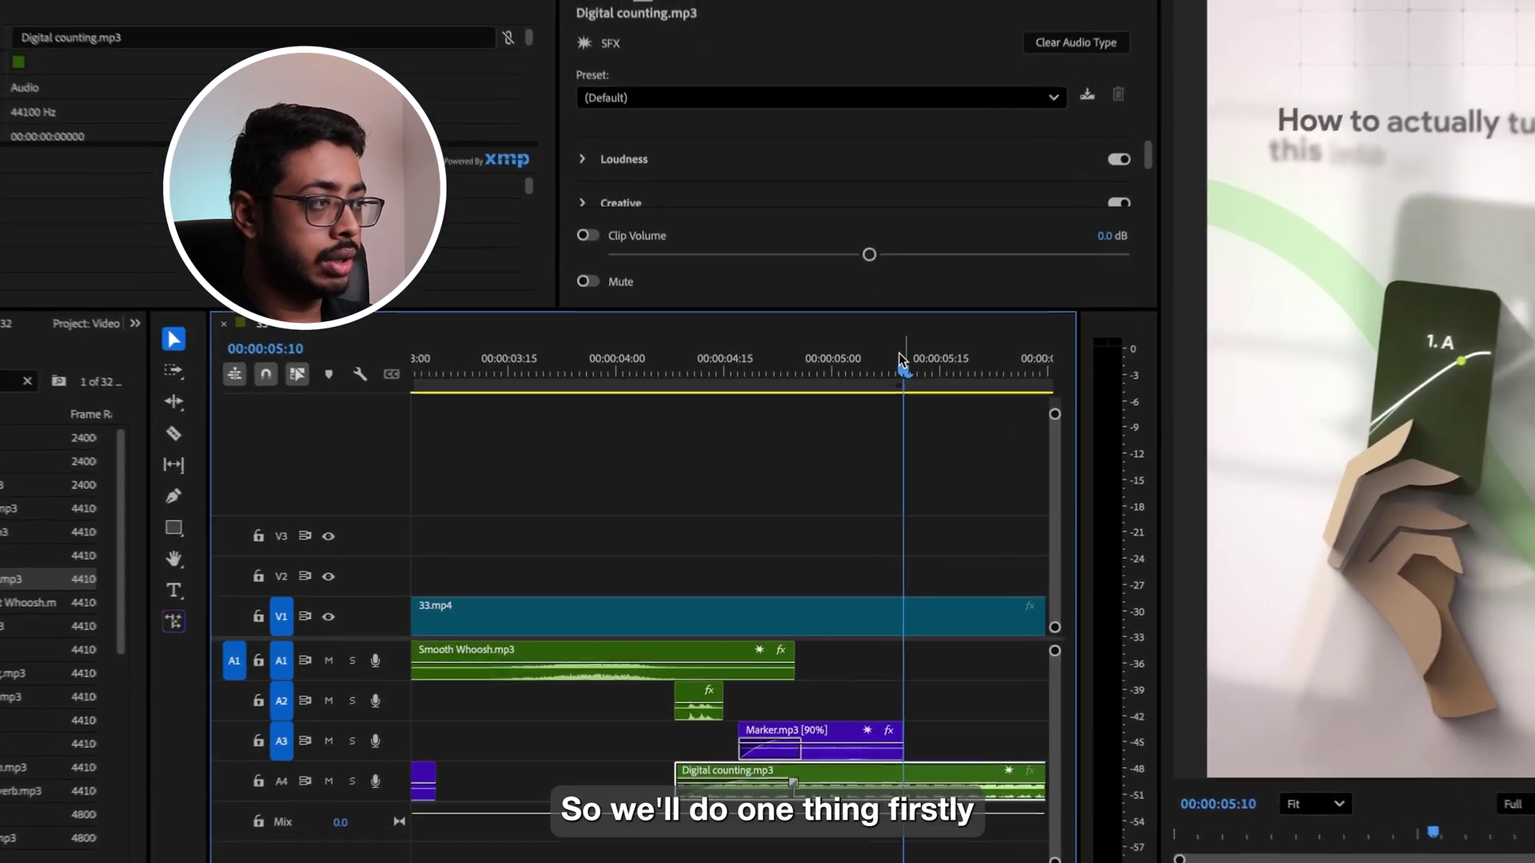
Turn Digital counting down to -7 dB, trim it to a short hit, and save the project
drag(850, 313, 804, 313)
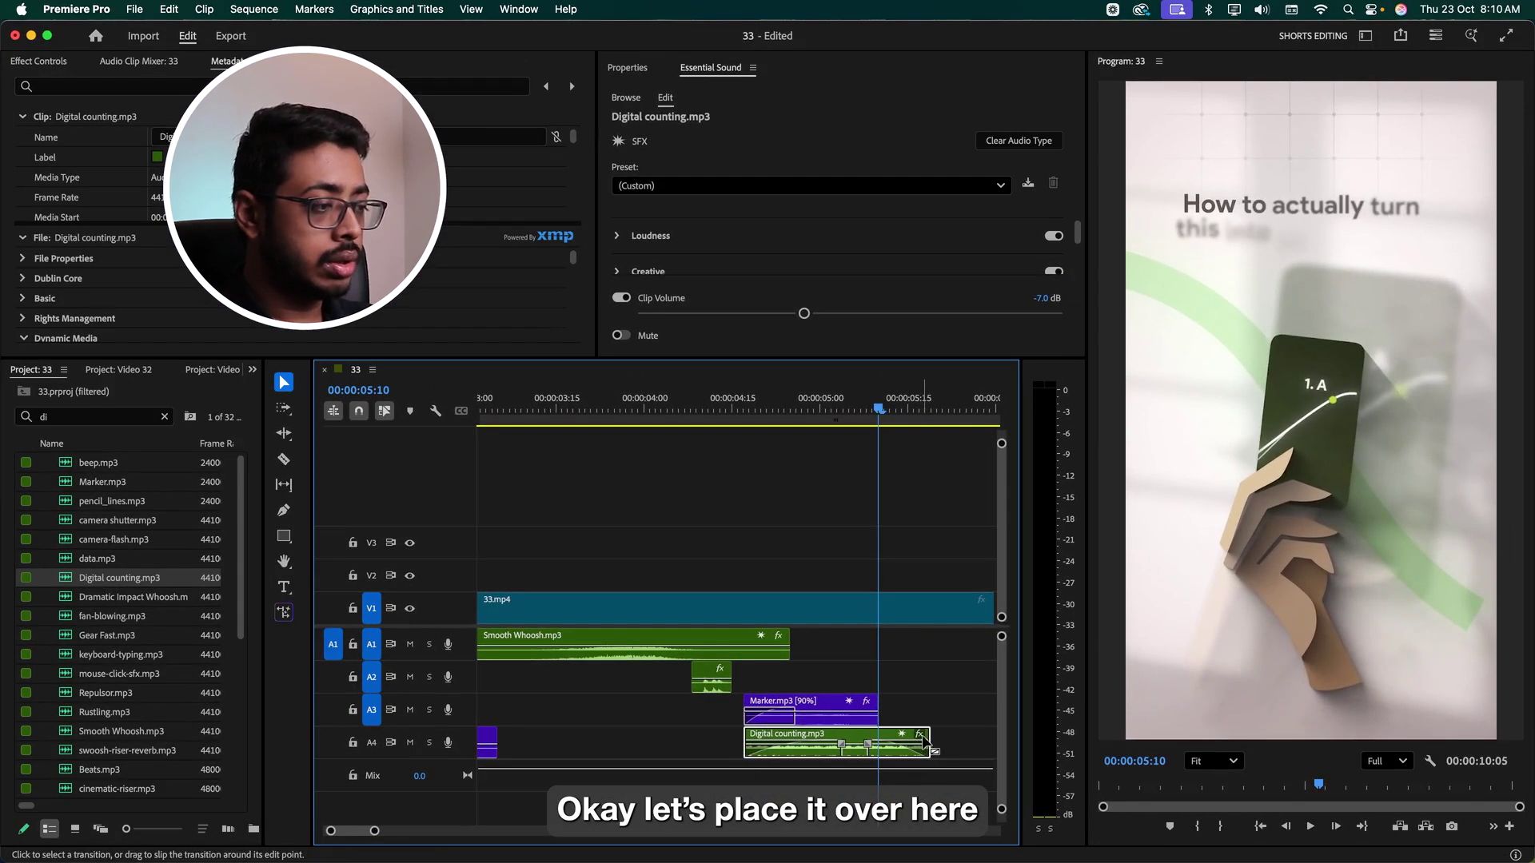
drag(925, 734, 794, 731)
click(687, 409)
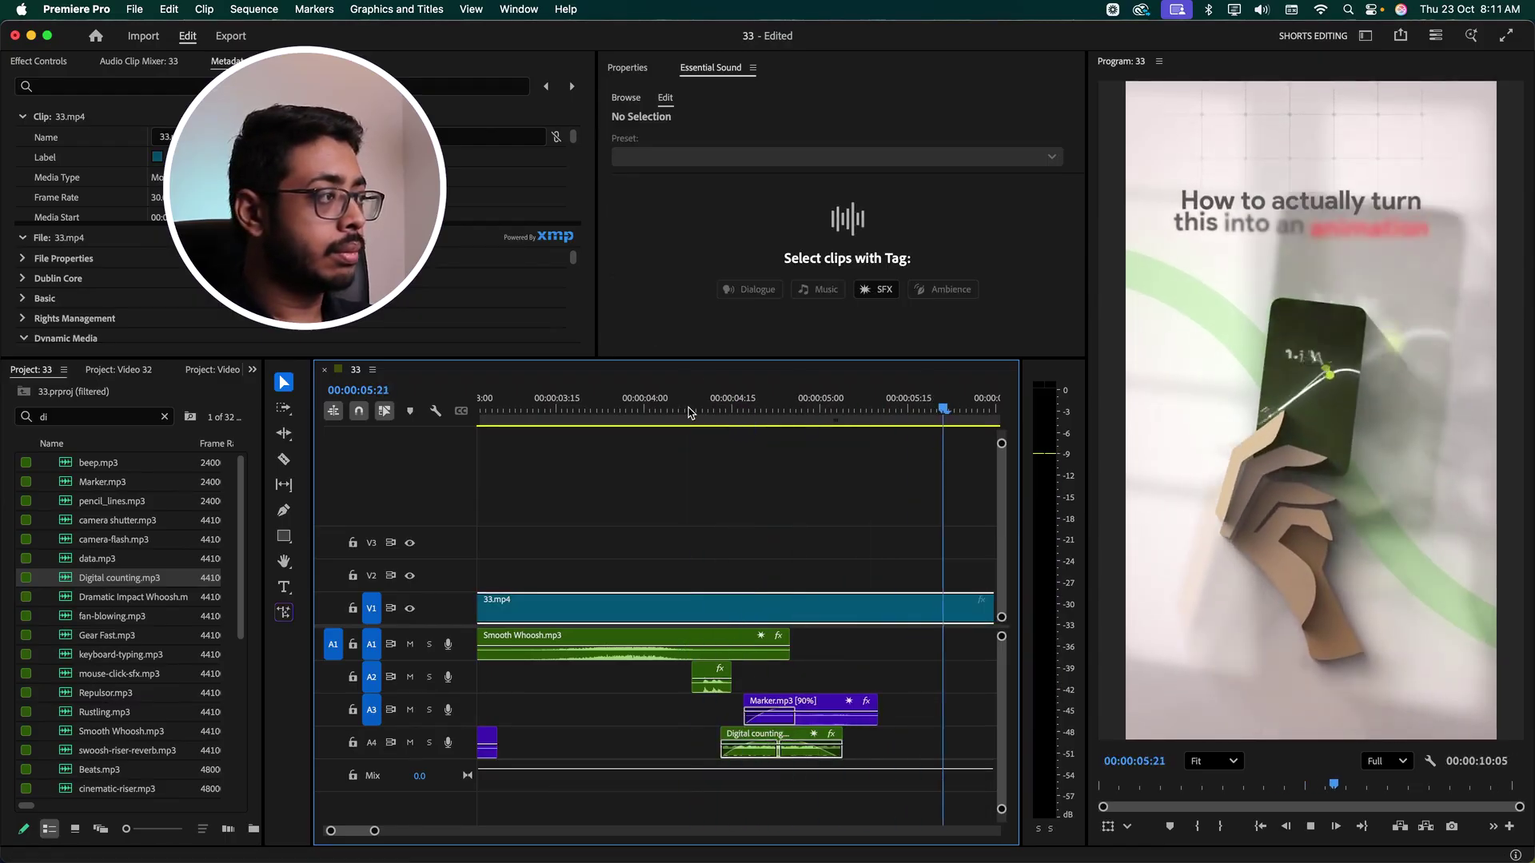
key(space)
drag(837, 734, 862, 734)
click(710, 409)
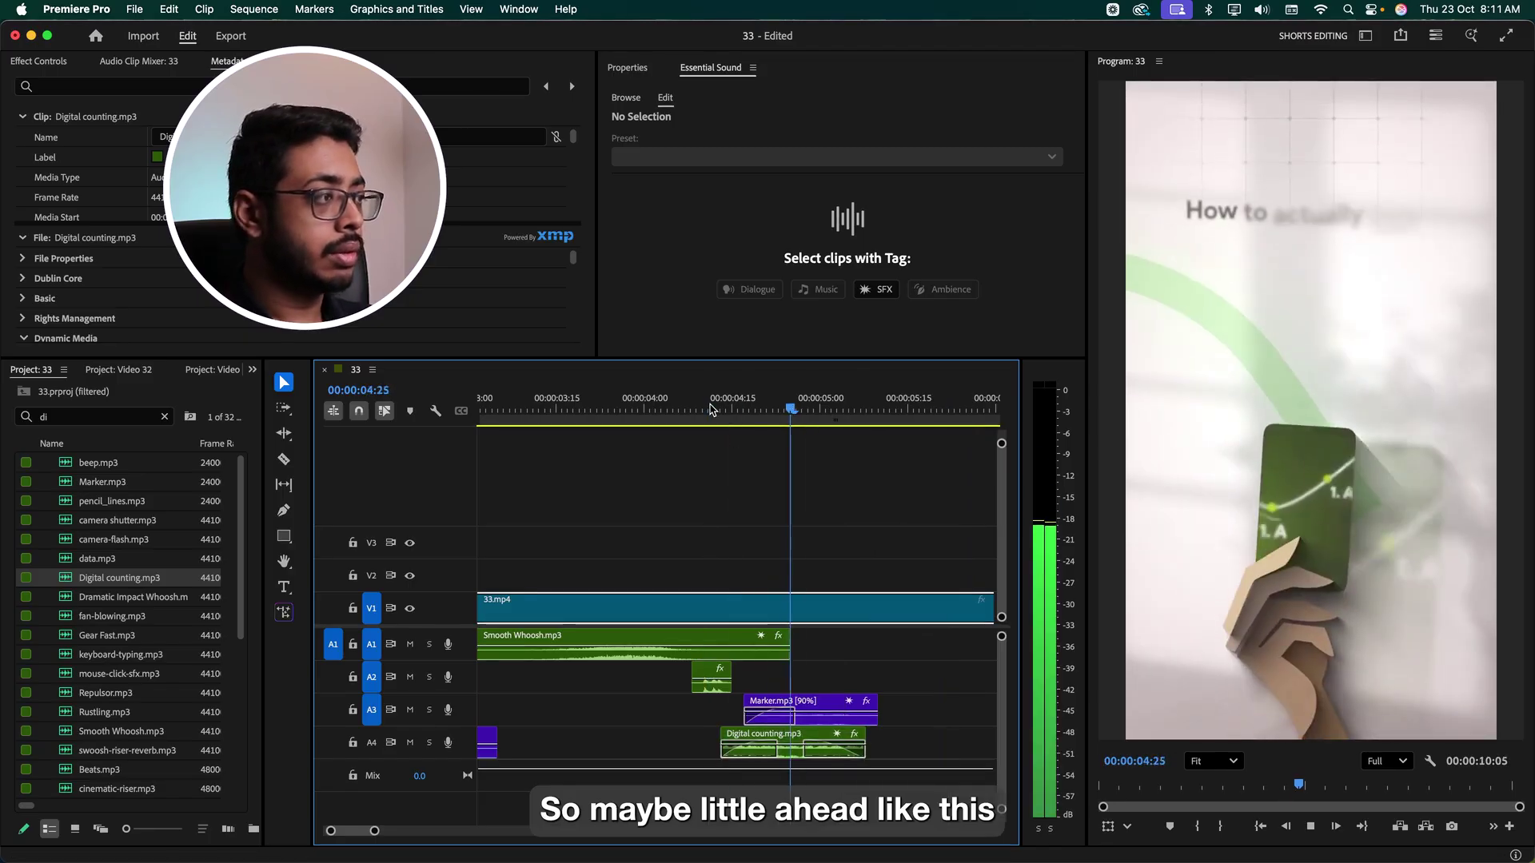
key(cmd+s)
key(space)
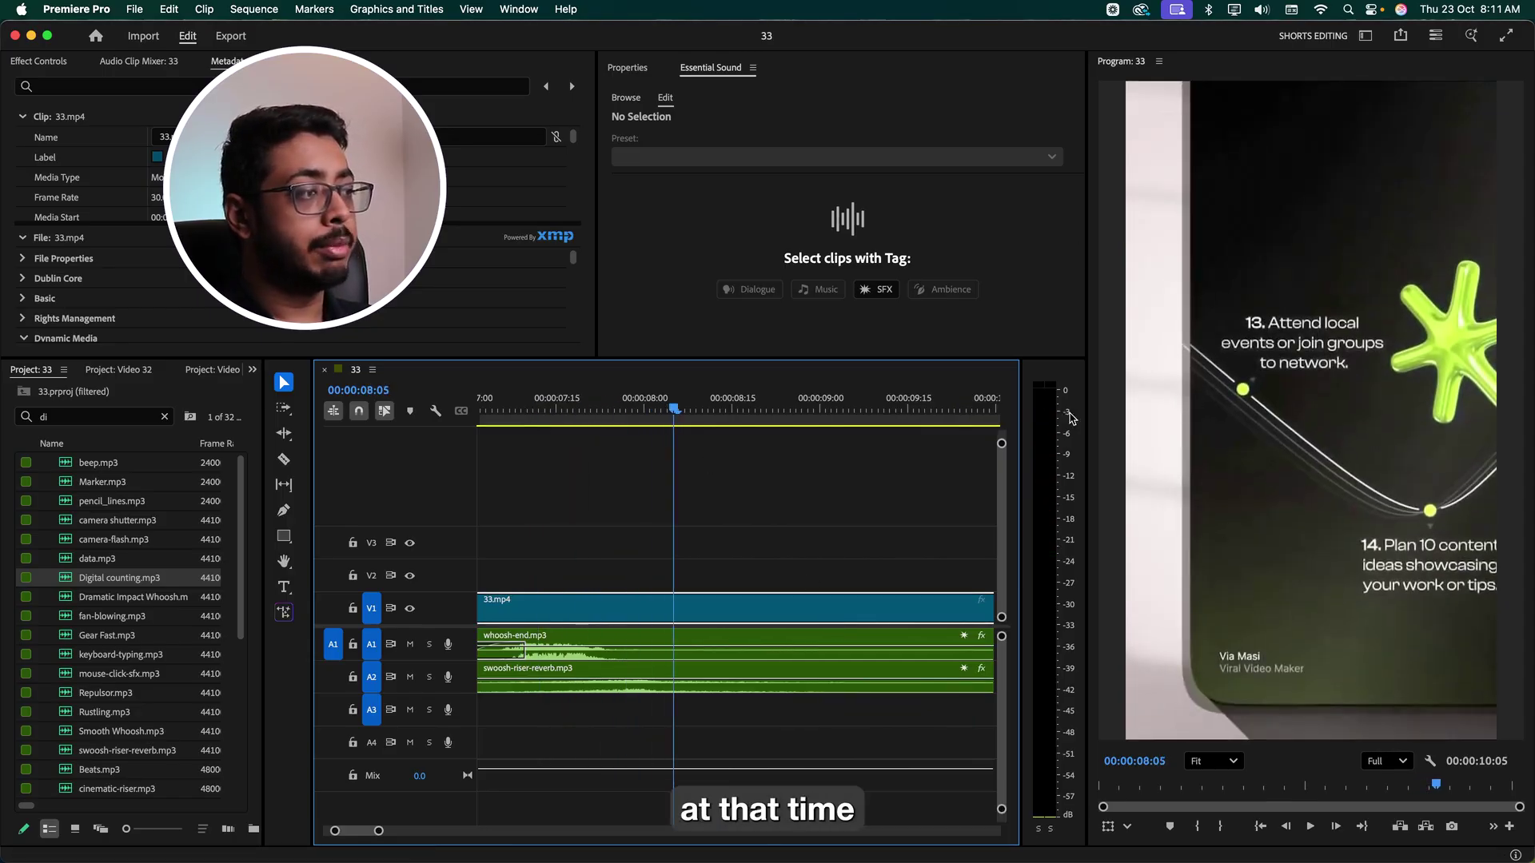
Search 'fil' and place film-camera-shutter.mp3 on A3 near the 8-second transition
click(138, 410)
key(BackSpace)
key(BackSpace)
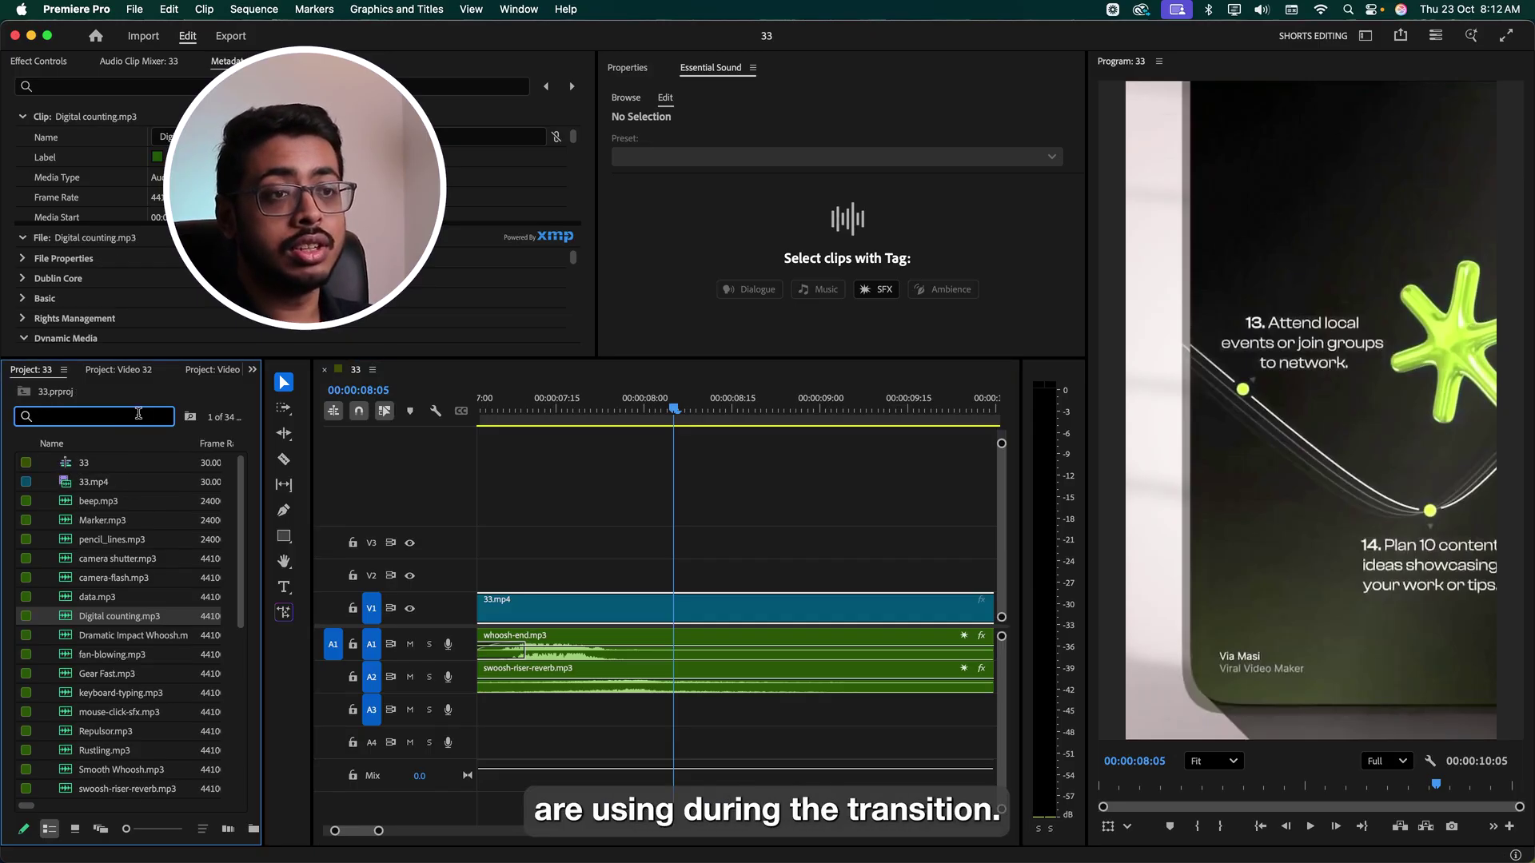
text(fil)
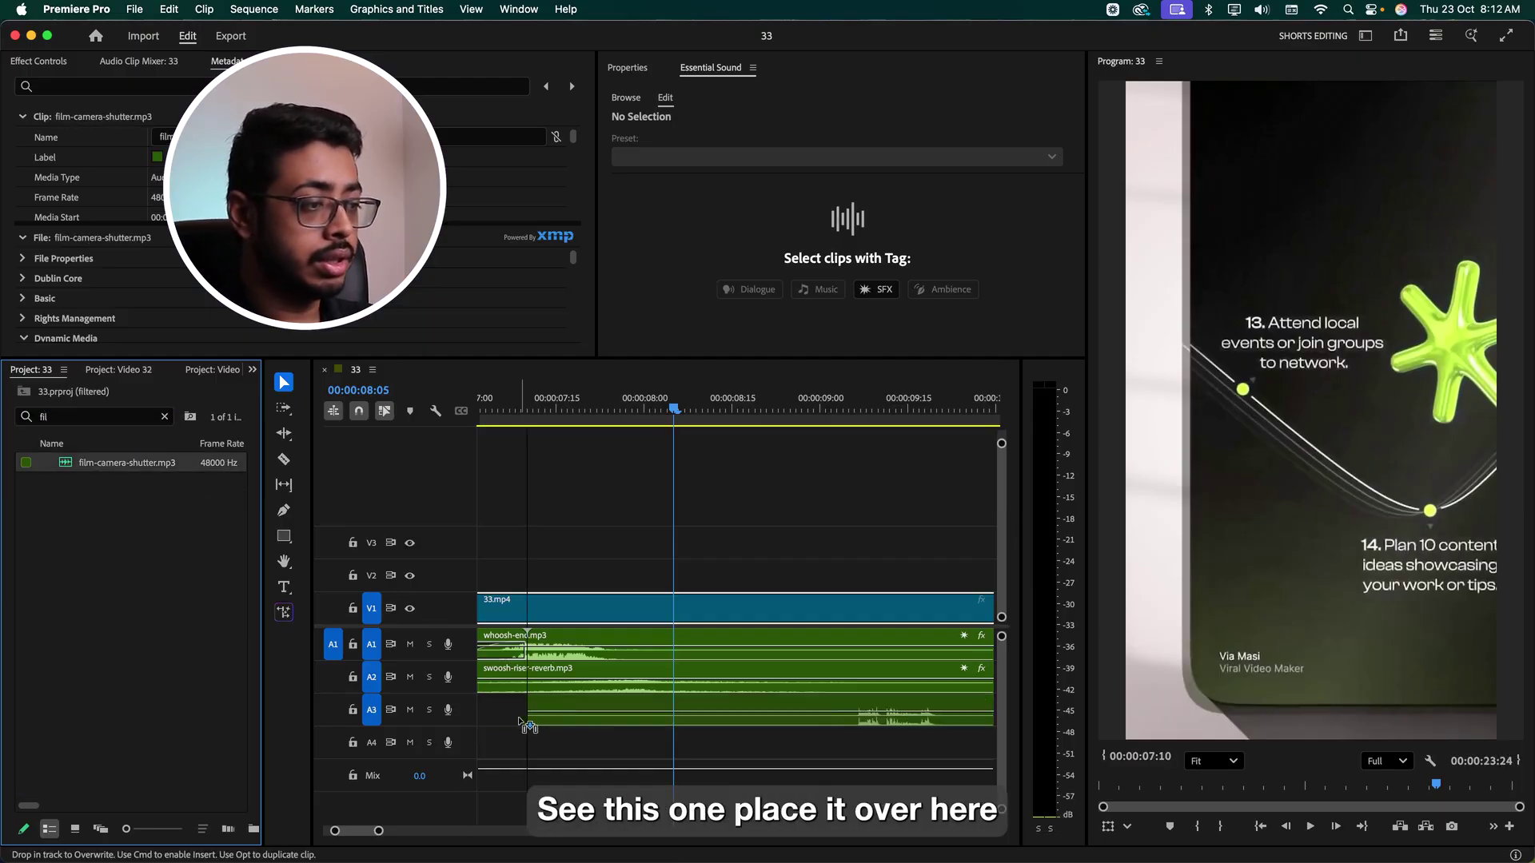
drag(524, 723, 635, 707)
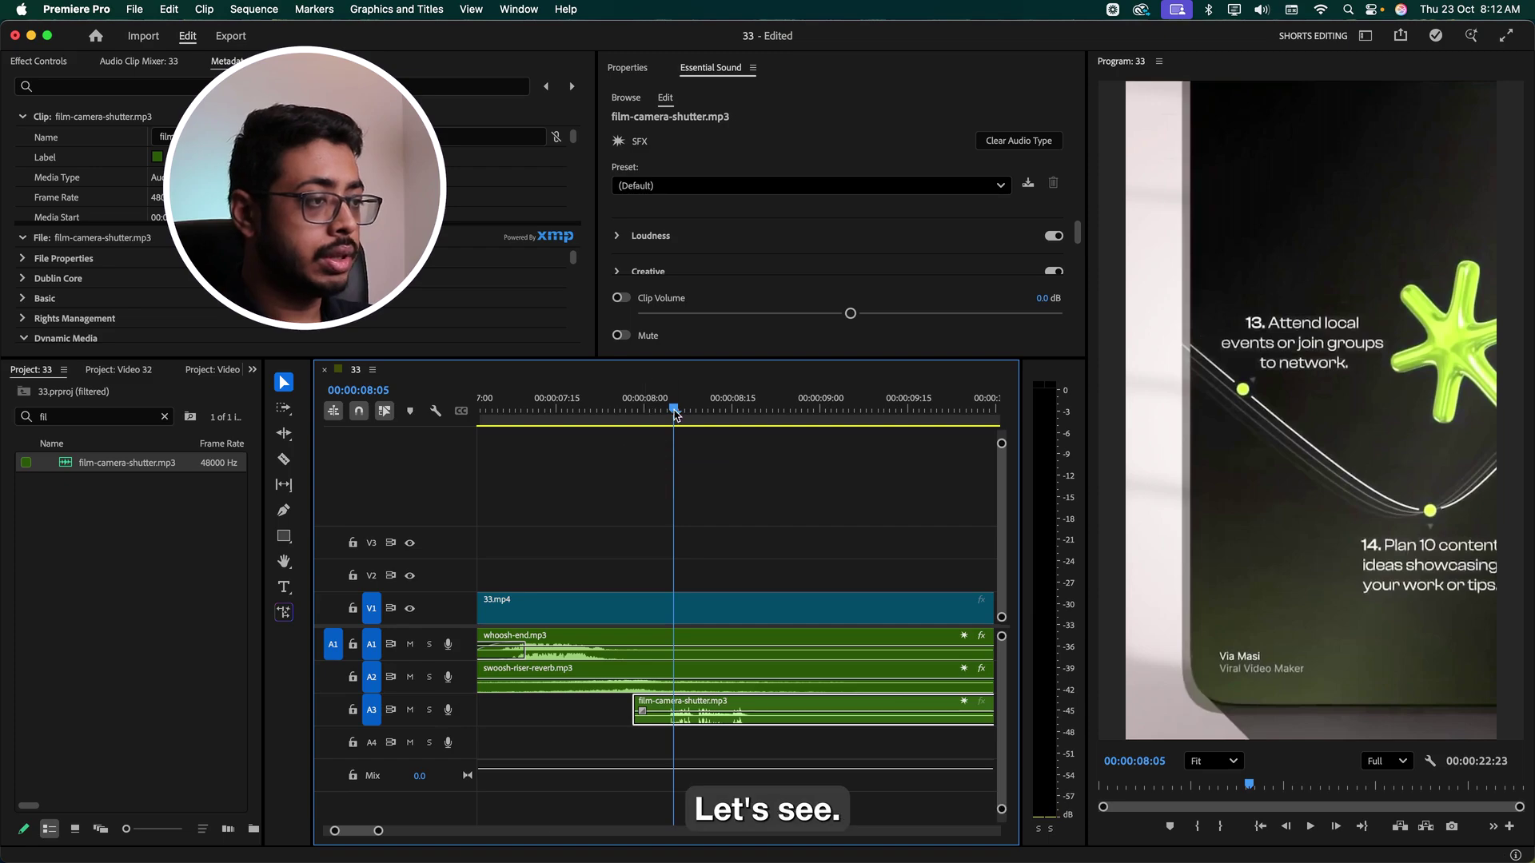
drag(675, 413, 615, 431)
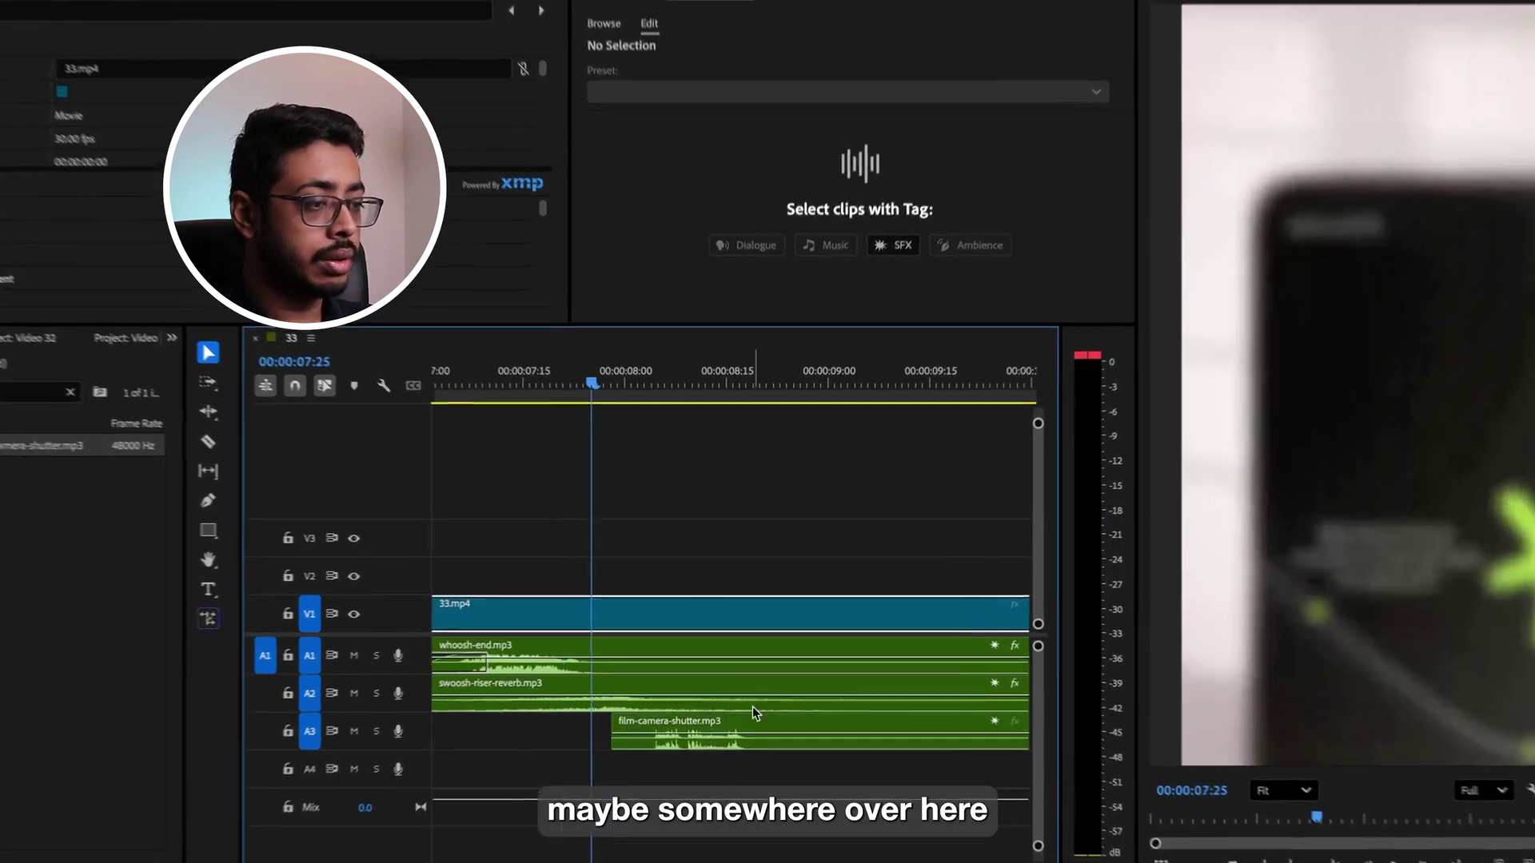
Shift the shutter clip earlier to about 07:21, review it with the transition, and save
drag(625, 736, 580, 736)
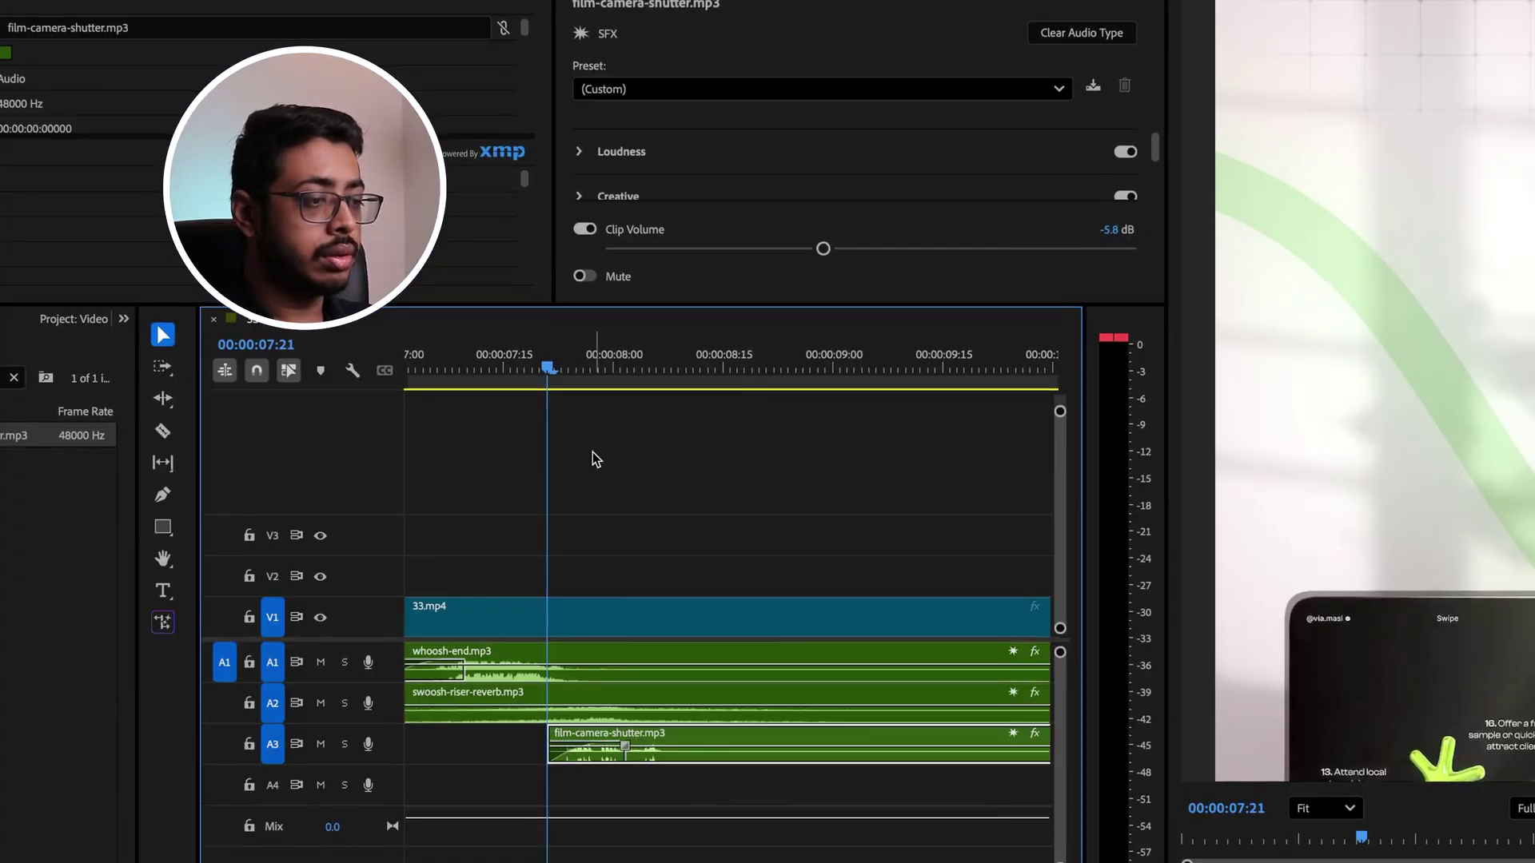
key(space)
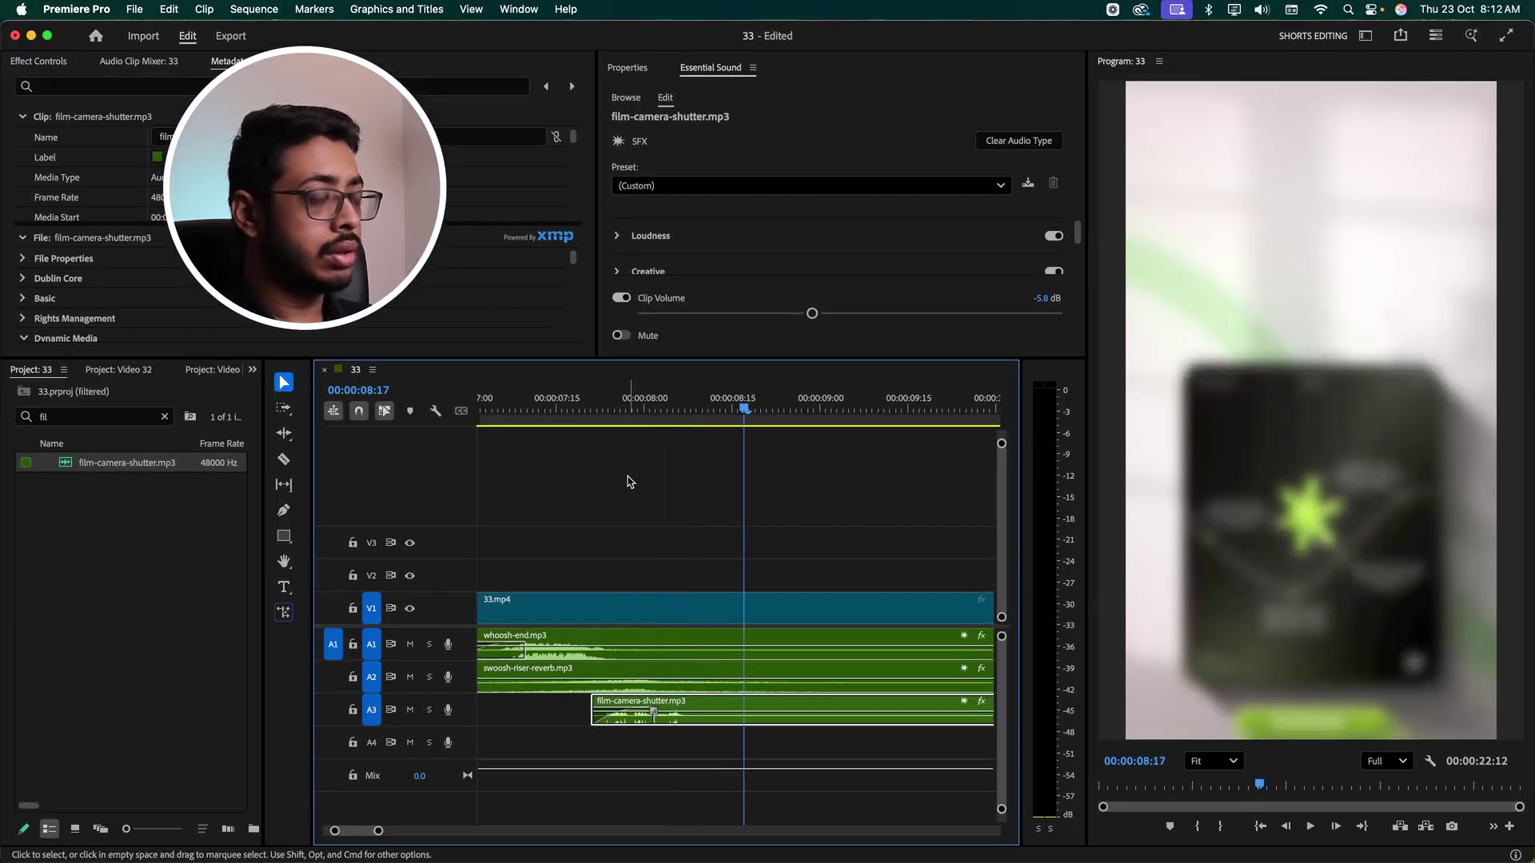
key(super+s)
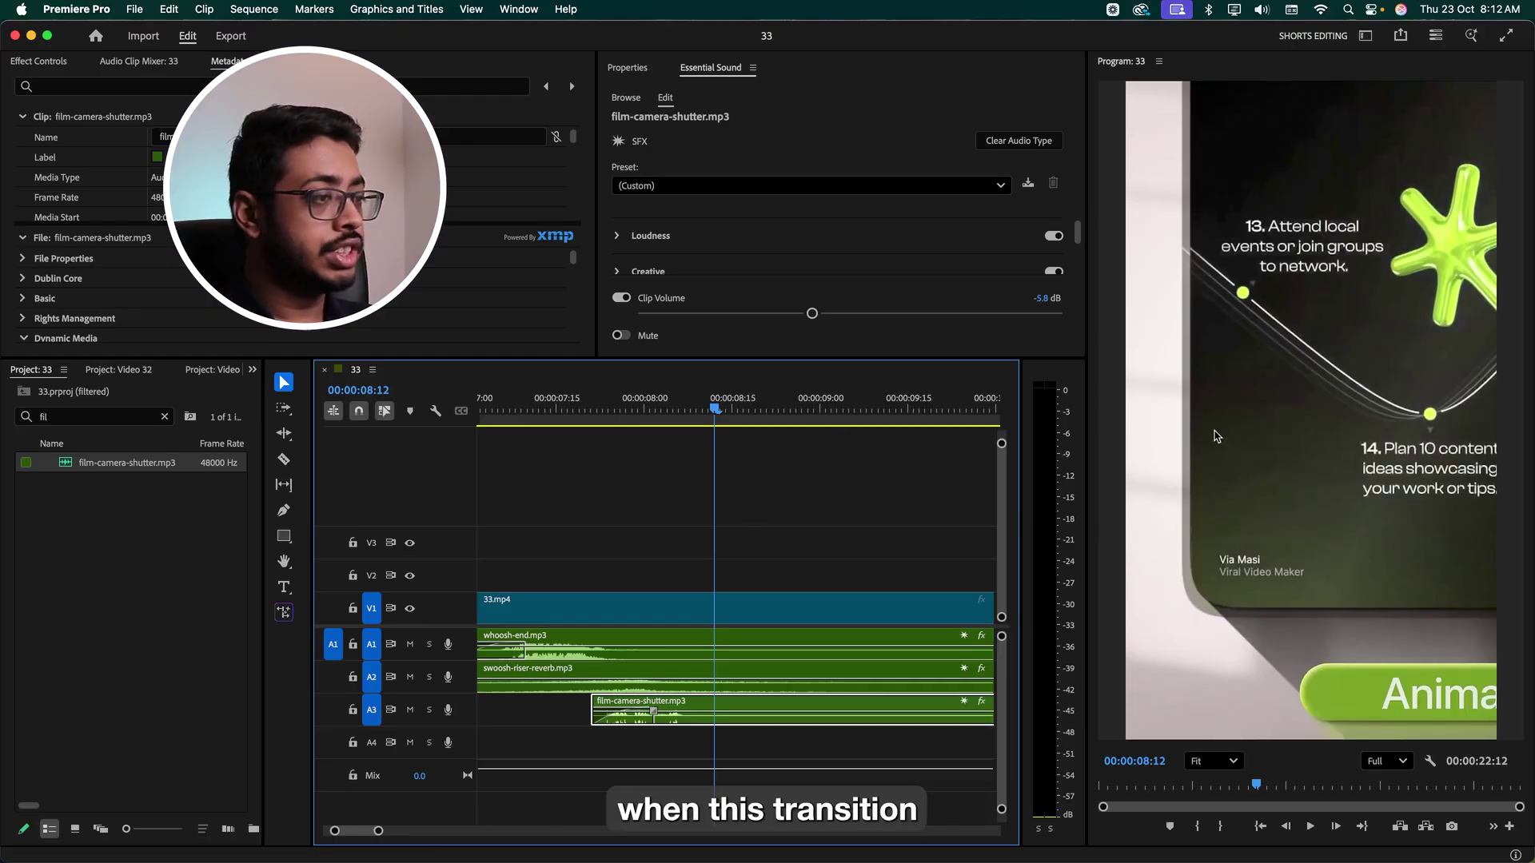
key(space)
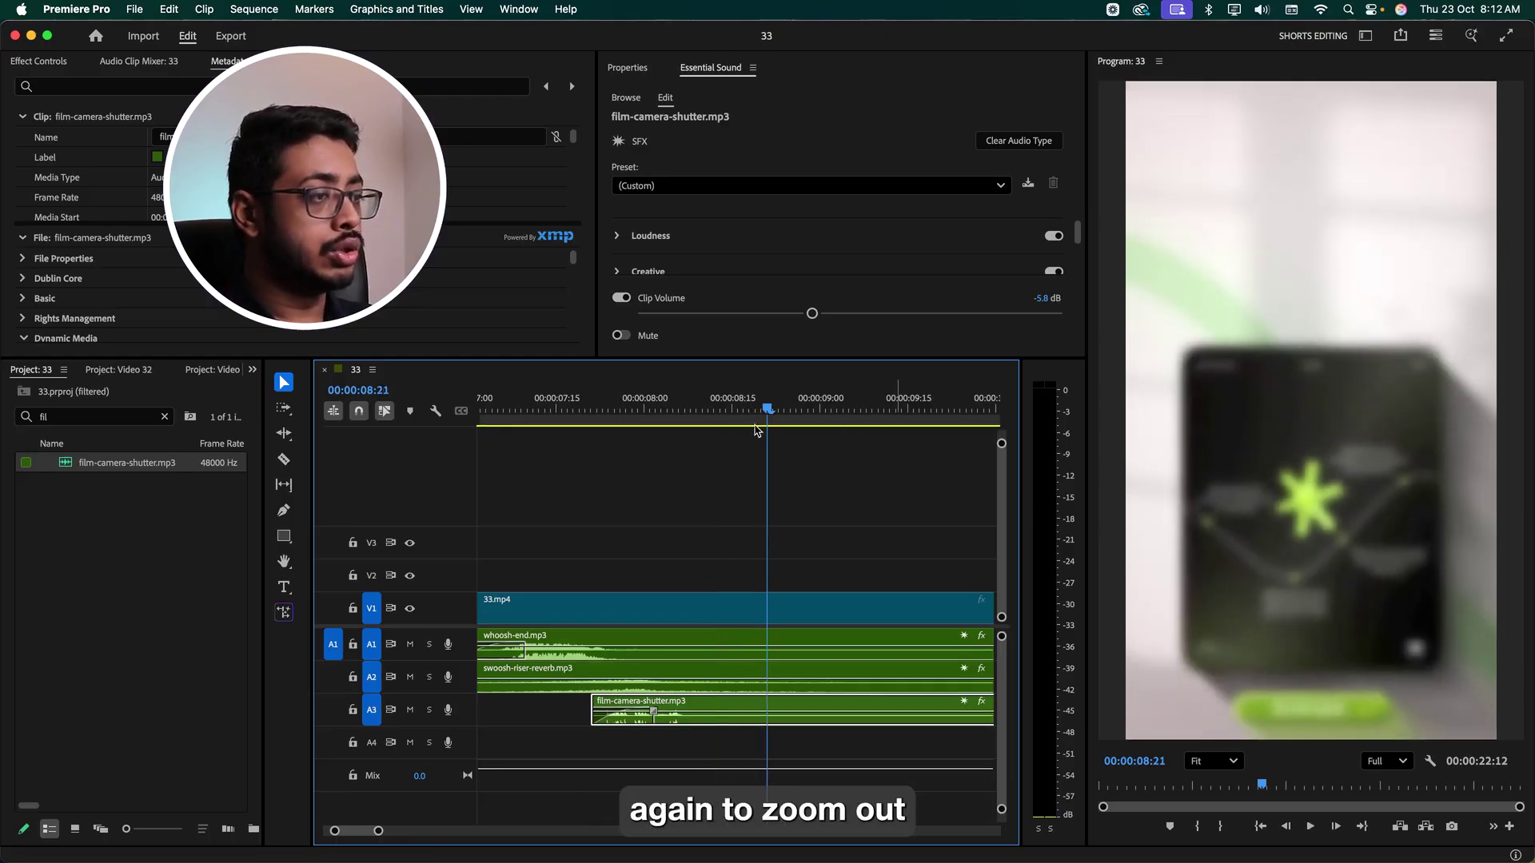
click(733, 410)
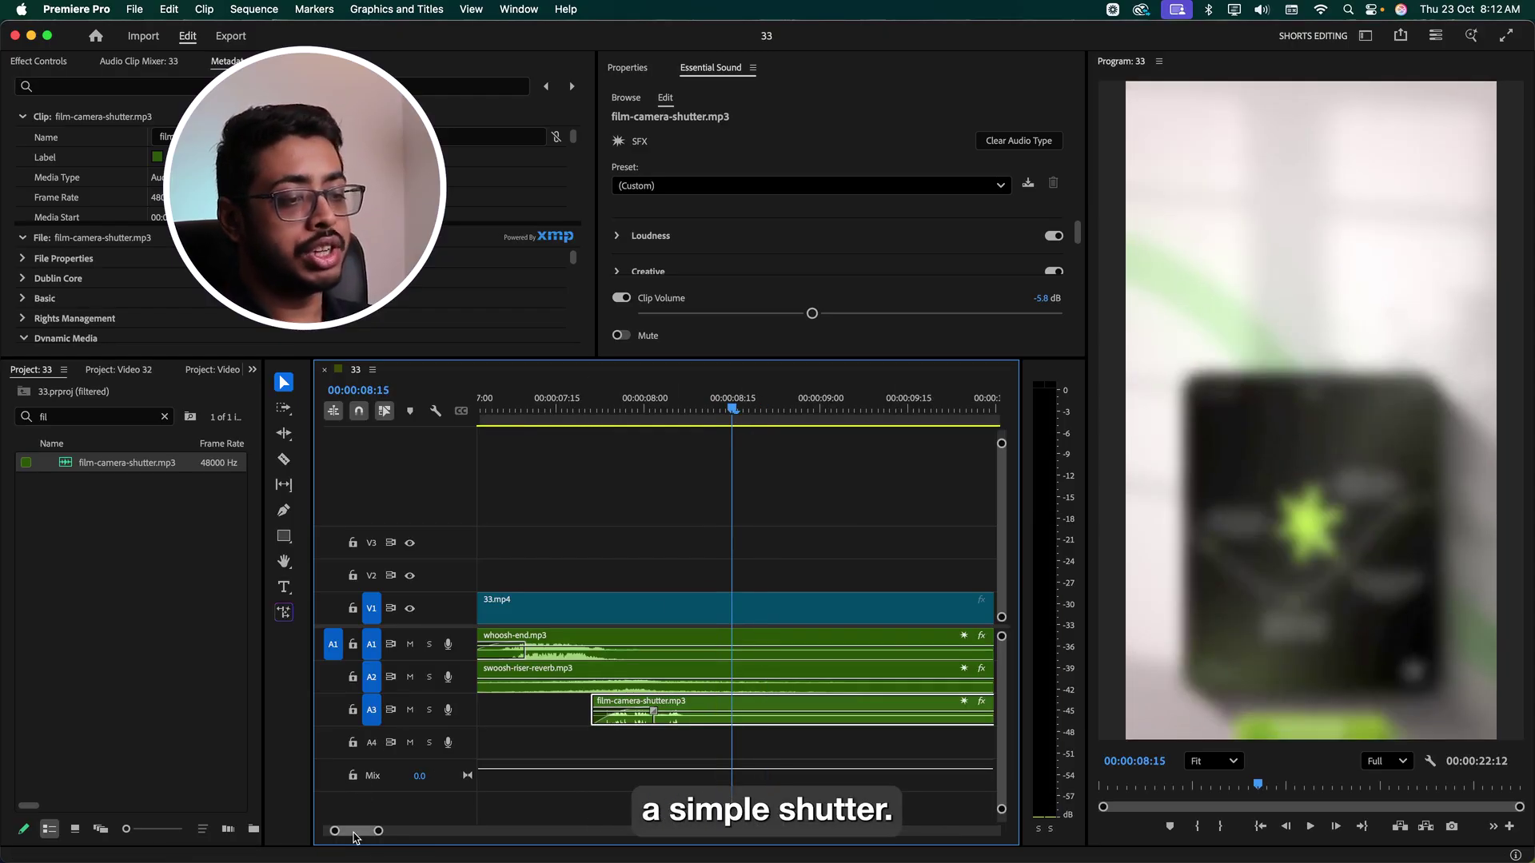
Paste the short shutter clip at 08:15 on A3 and delete the long clip's leftover
drag(356, 837, 349, 837)
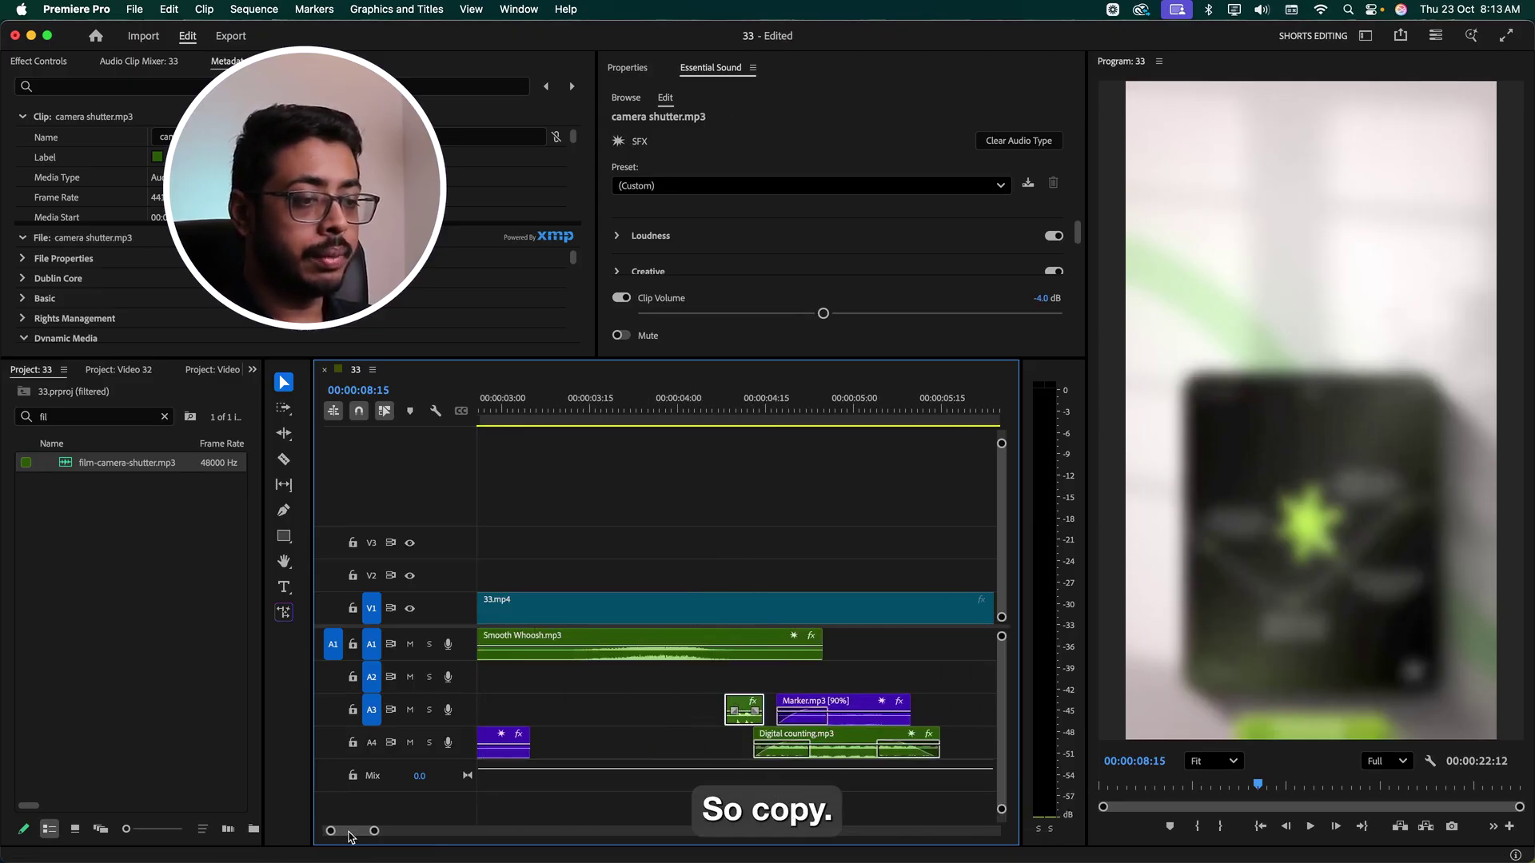
drag(349, 837, 354, 837)
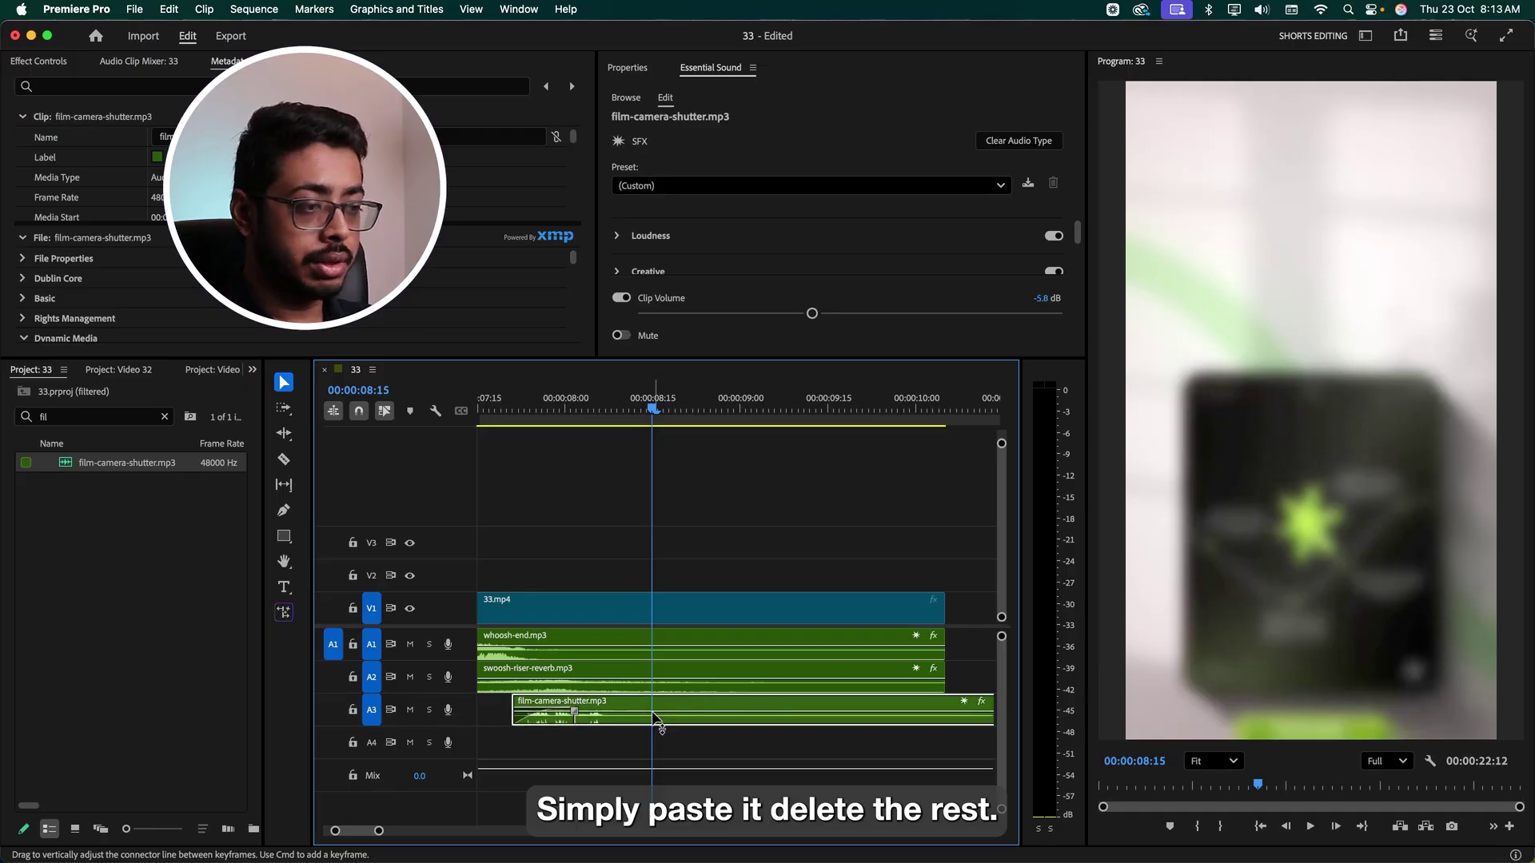
key(cmd+v)
key(Delete)
click(562, 405)
key(space)
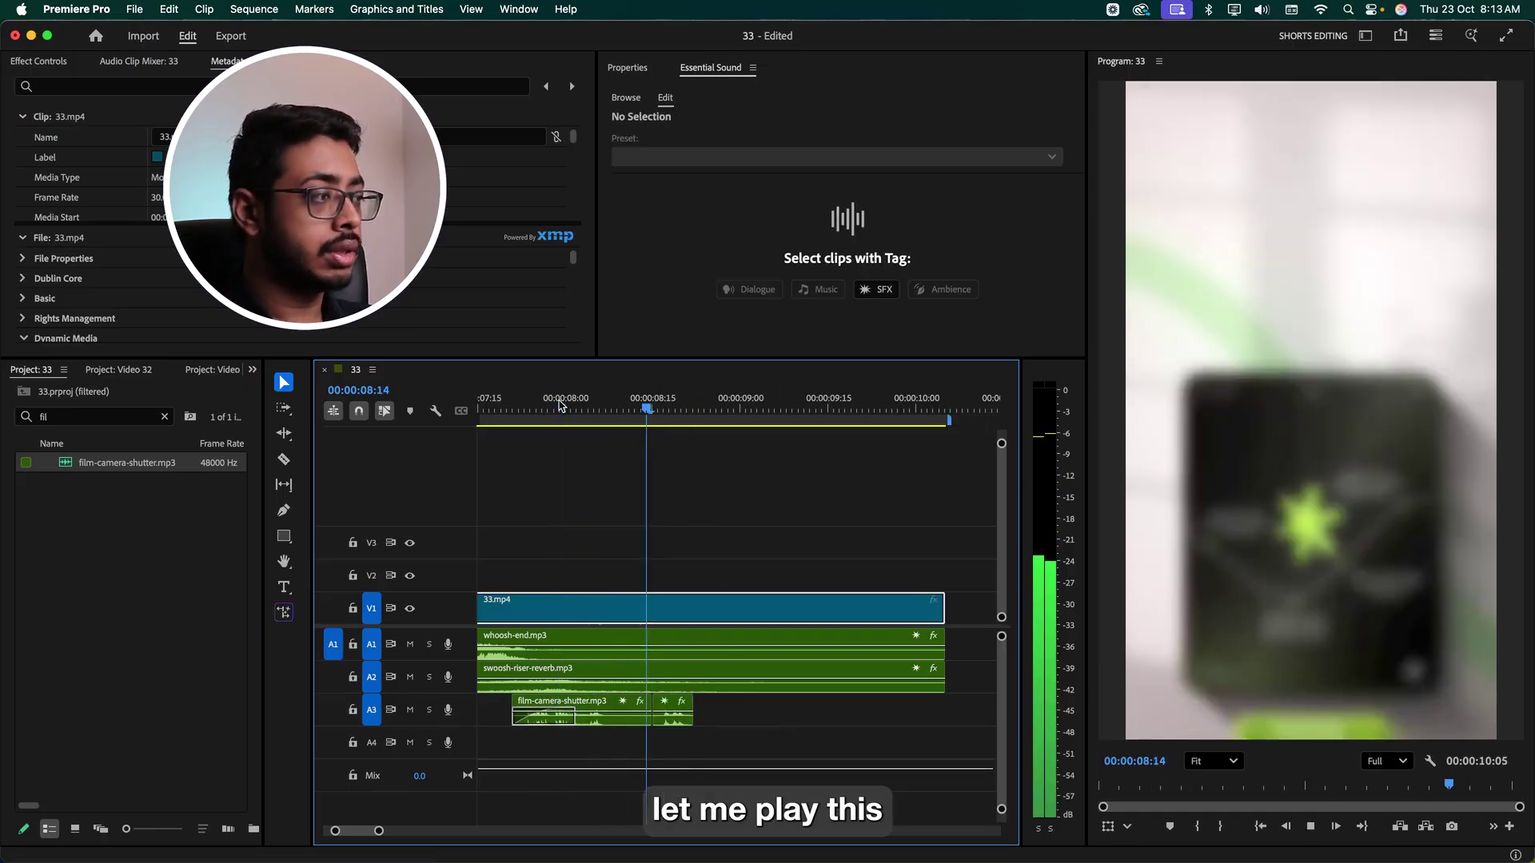
Label both shutter clips on A3 violet
drag(496, 692, 704, 723)
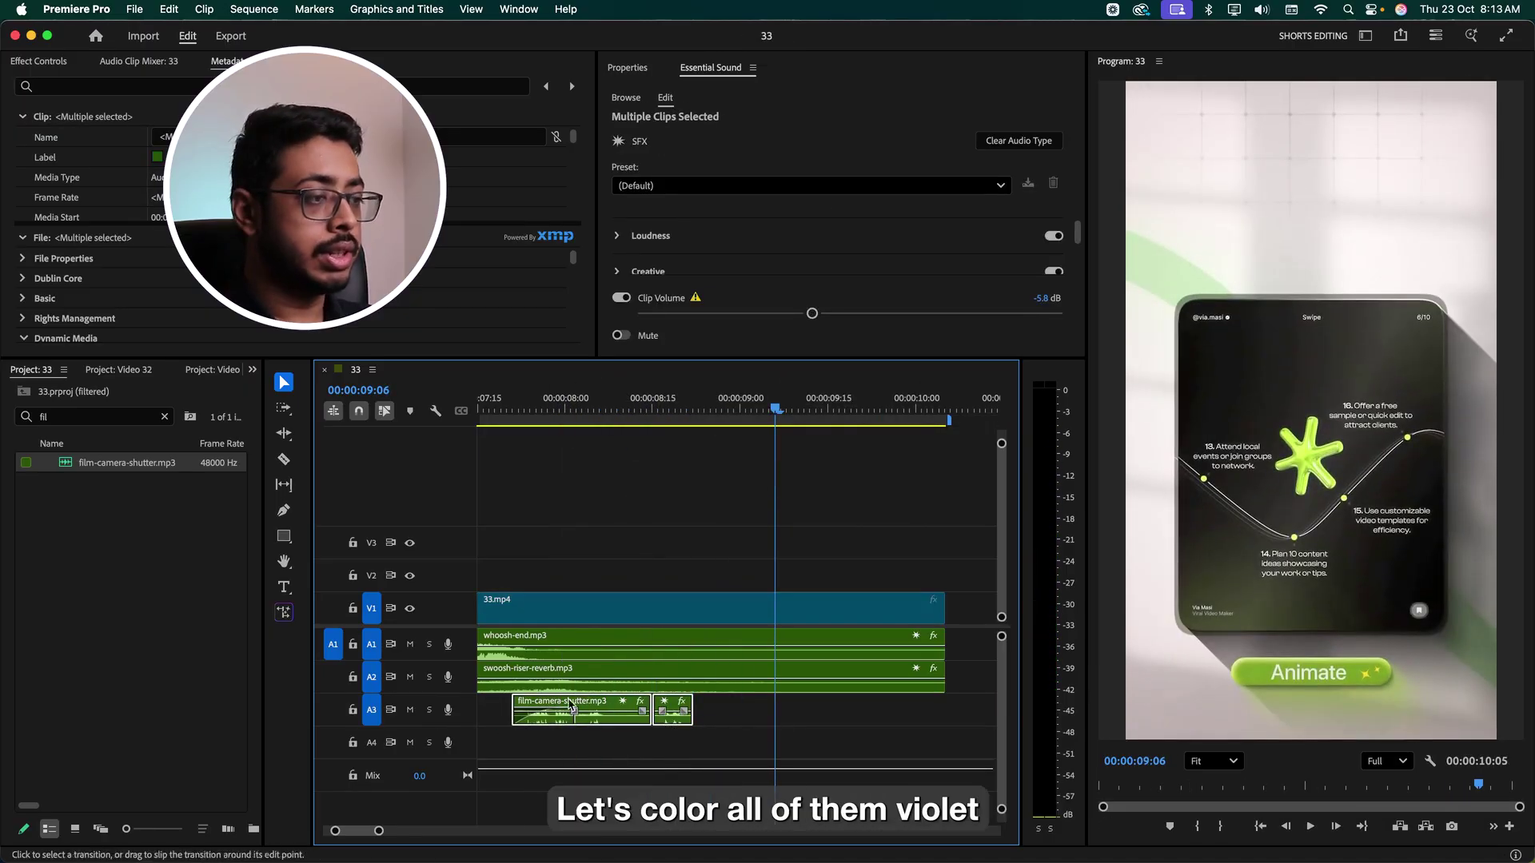
right_click(584, 707)
mouse_move(648, 572)
click(879, 581)
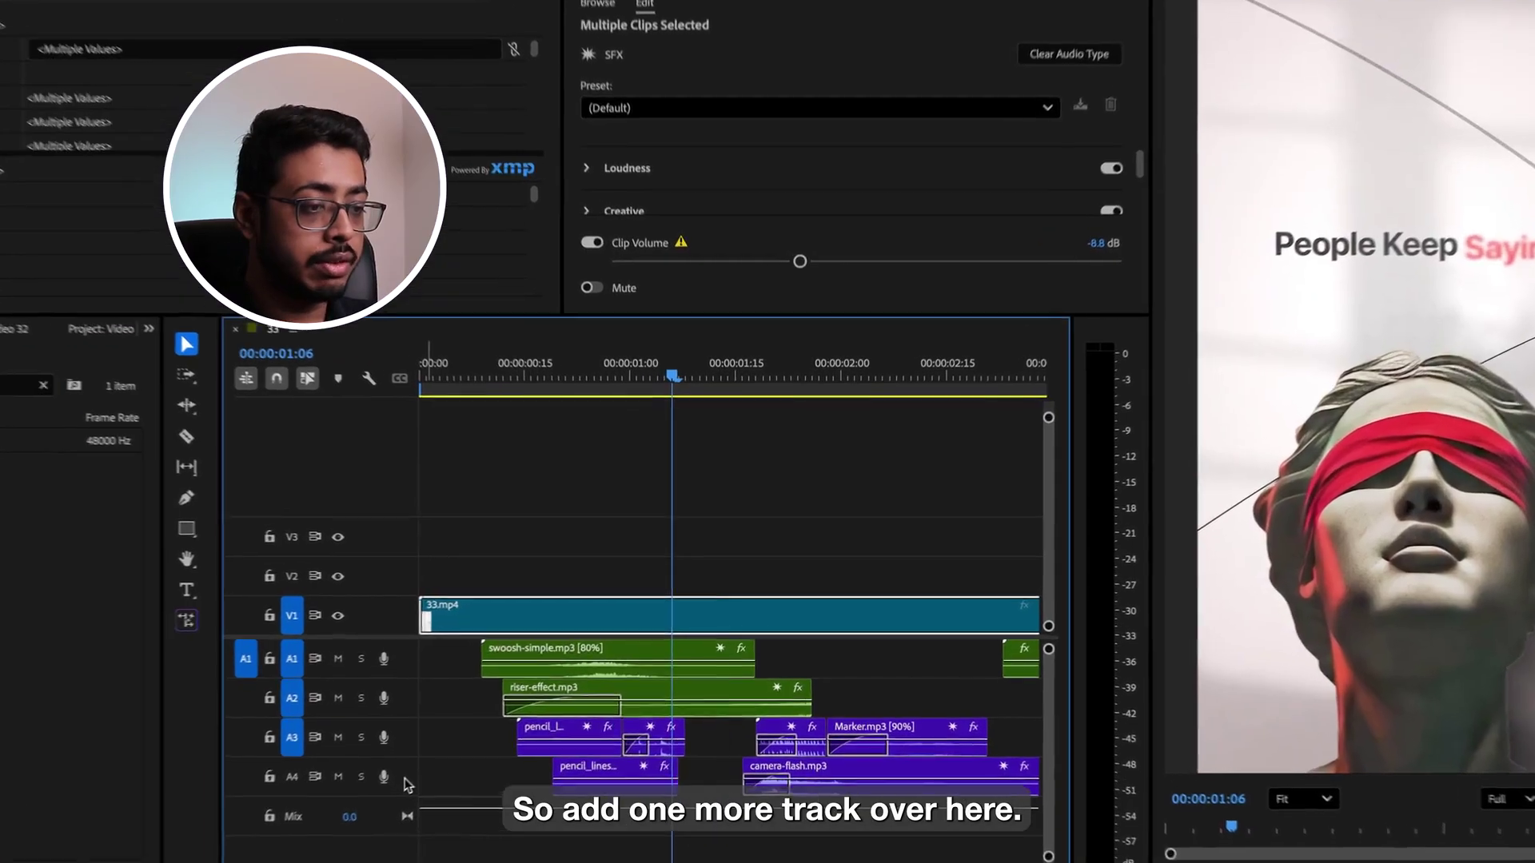
Add audio track A5 holding Trap.mp3 with a trimmed start and volume lowered to about -23 dB
right_click(465, 743)
click(490, 633)
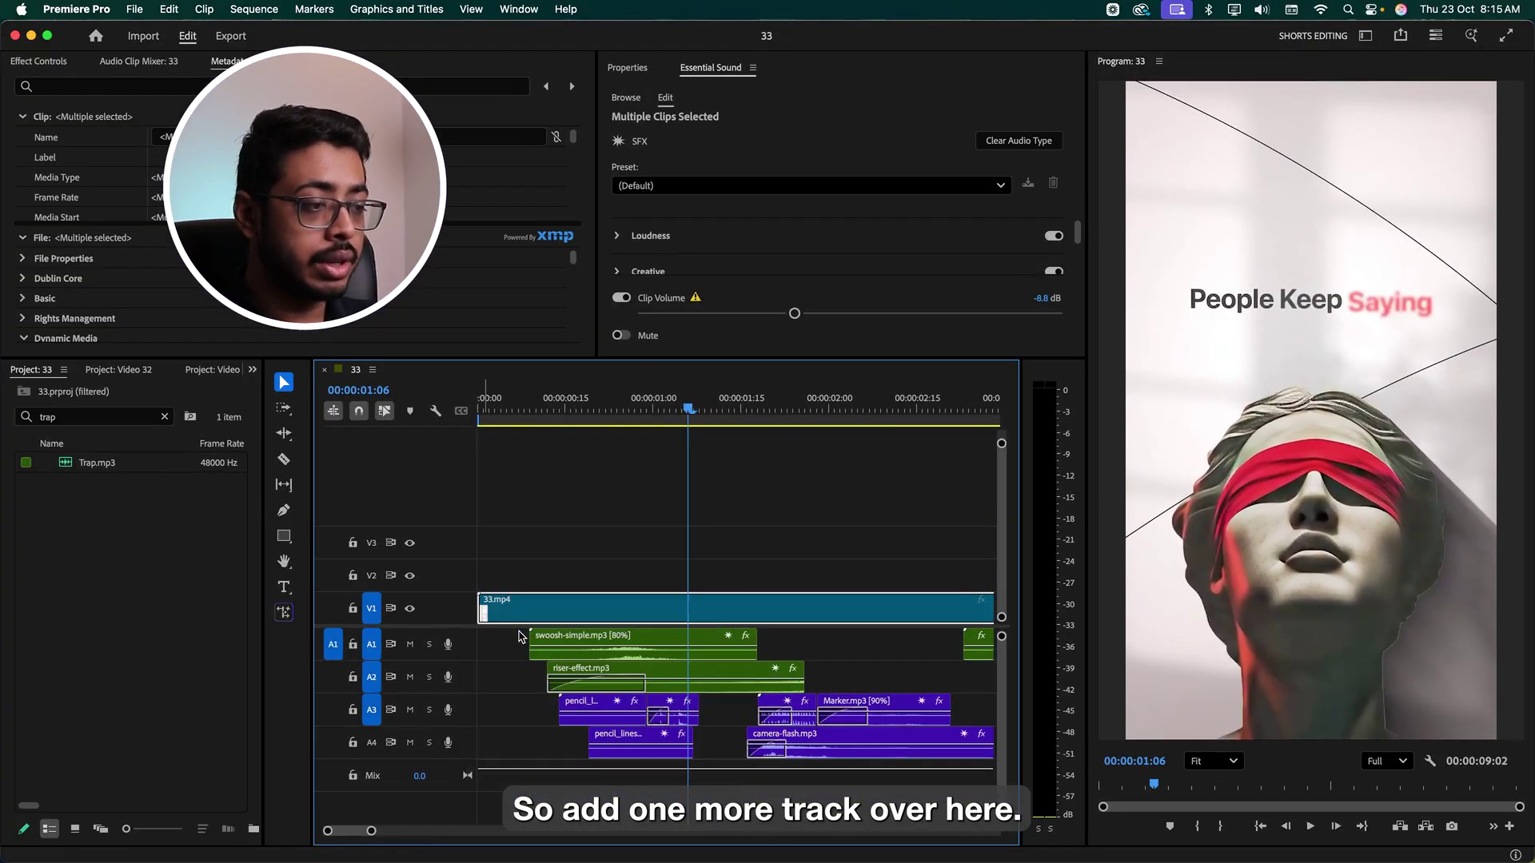
drag(186, 500, 627, 785)
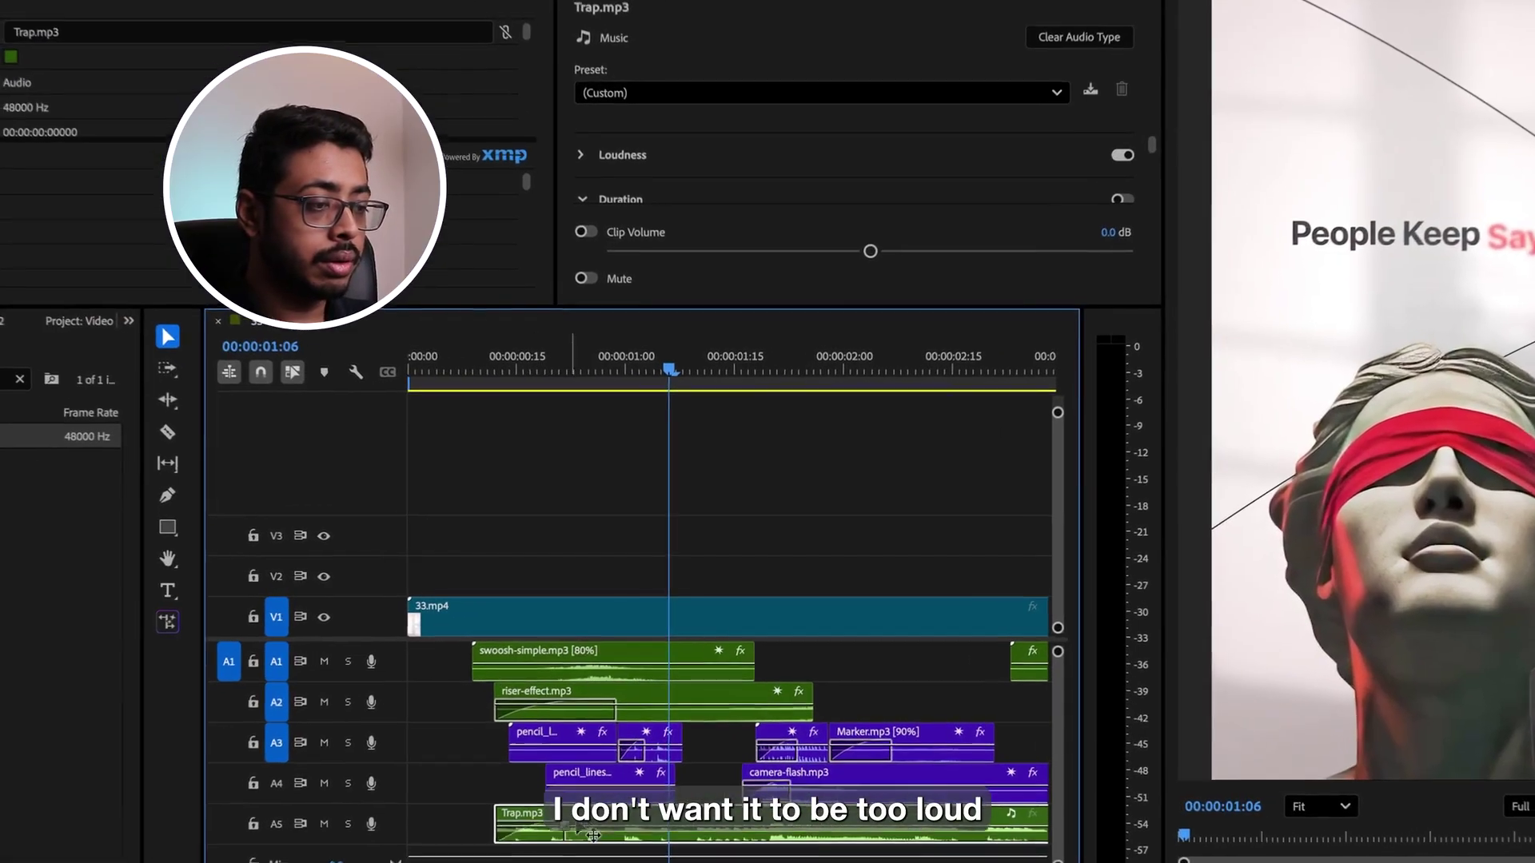
drag(593, 836, 679, 833)
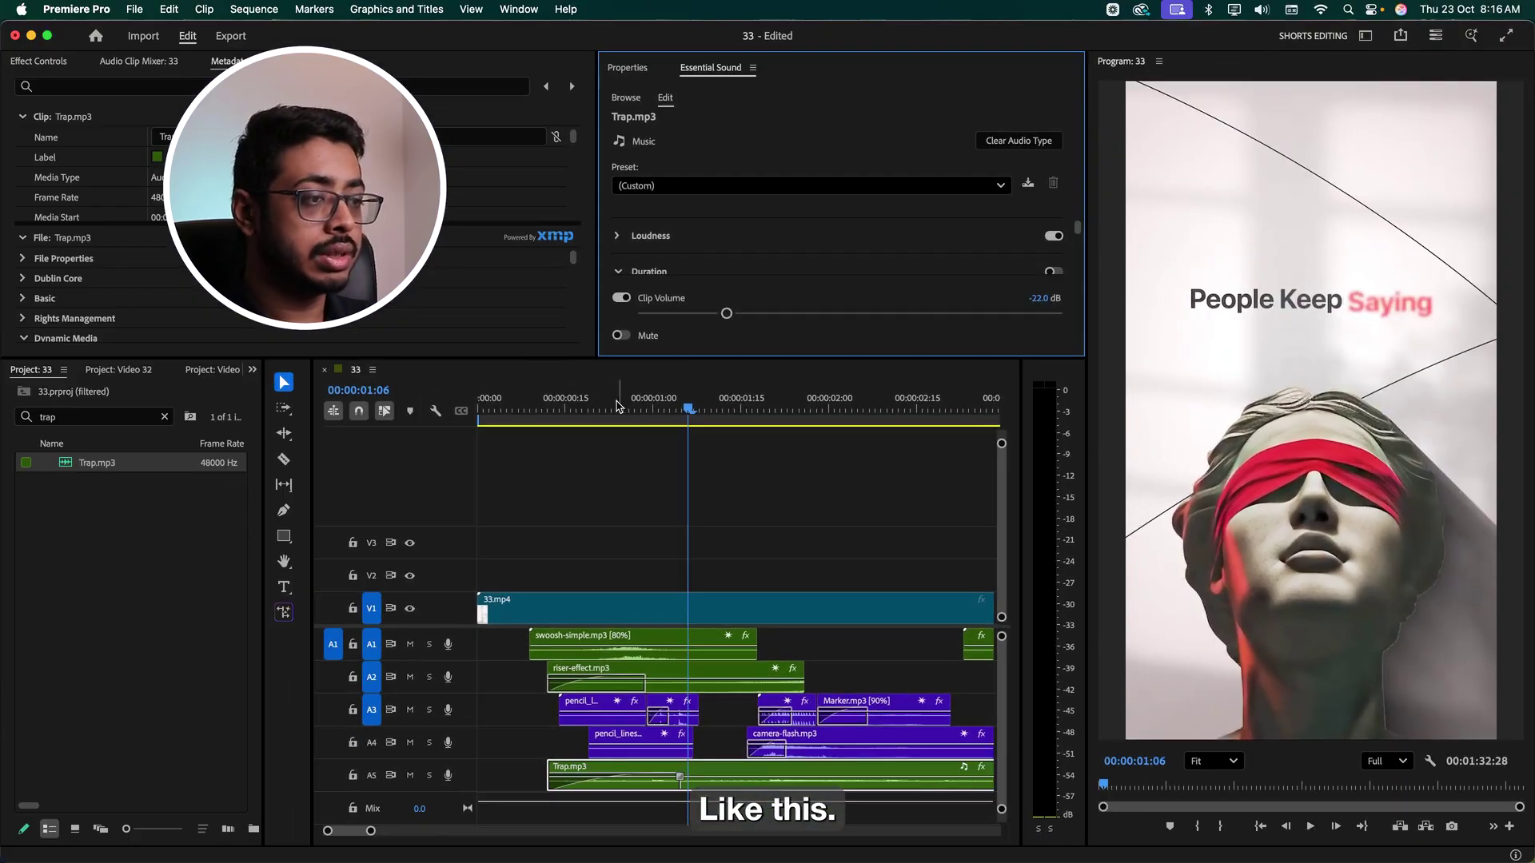
click(494, 367)
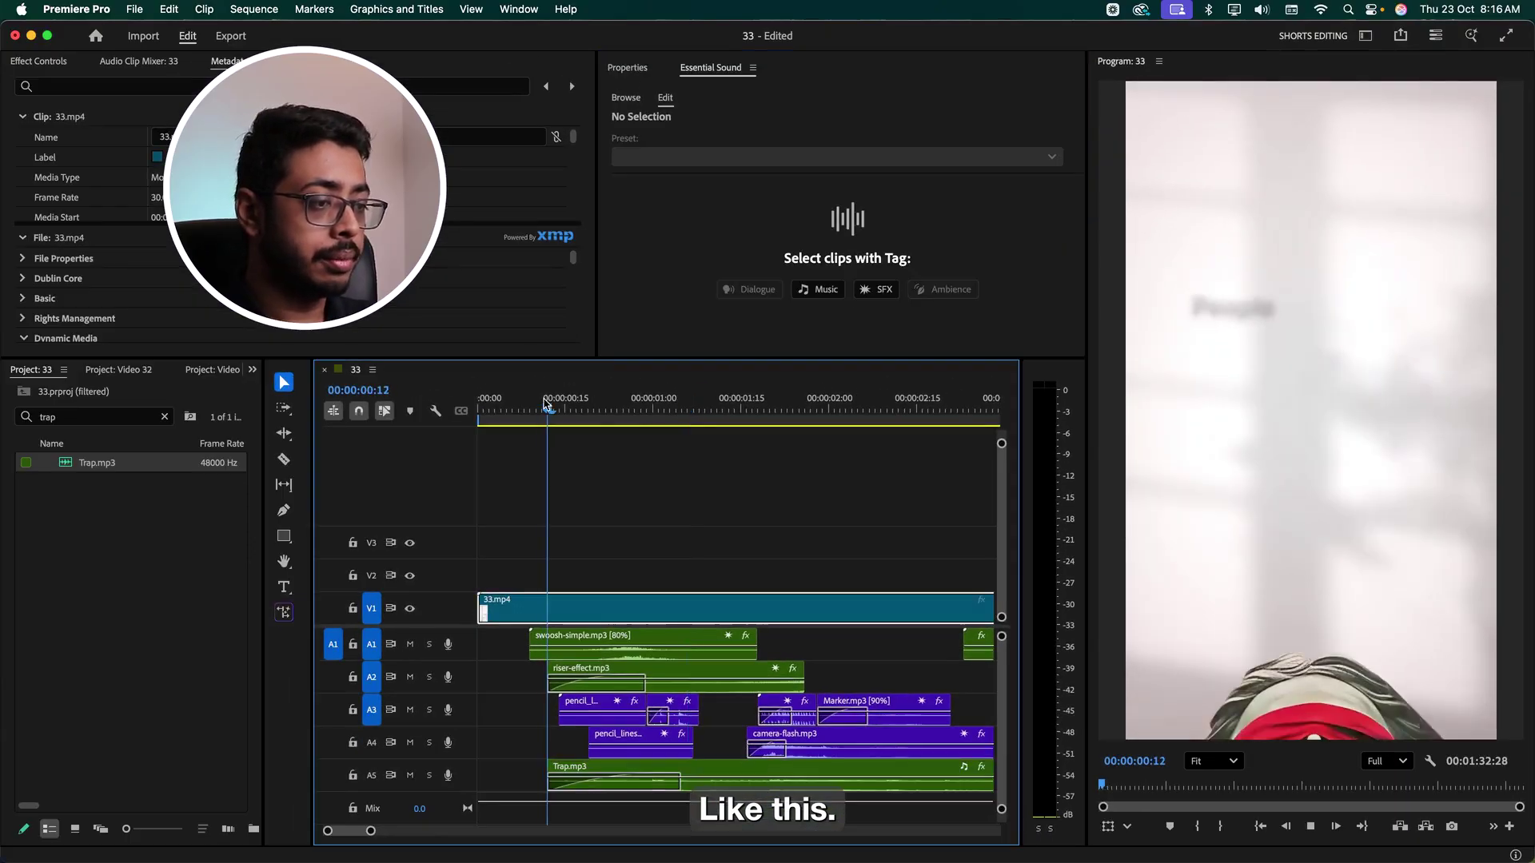
Play the sequence with the Trap music bed and park the playhead at the 09:02 end
key(space)
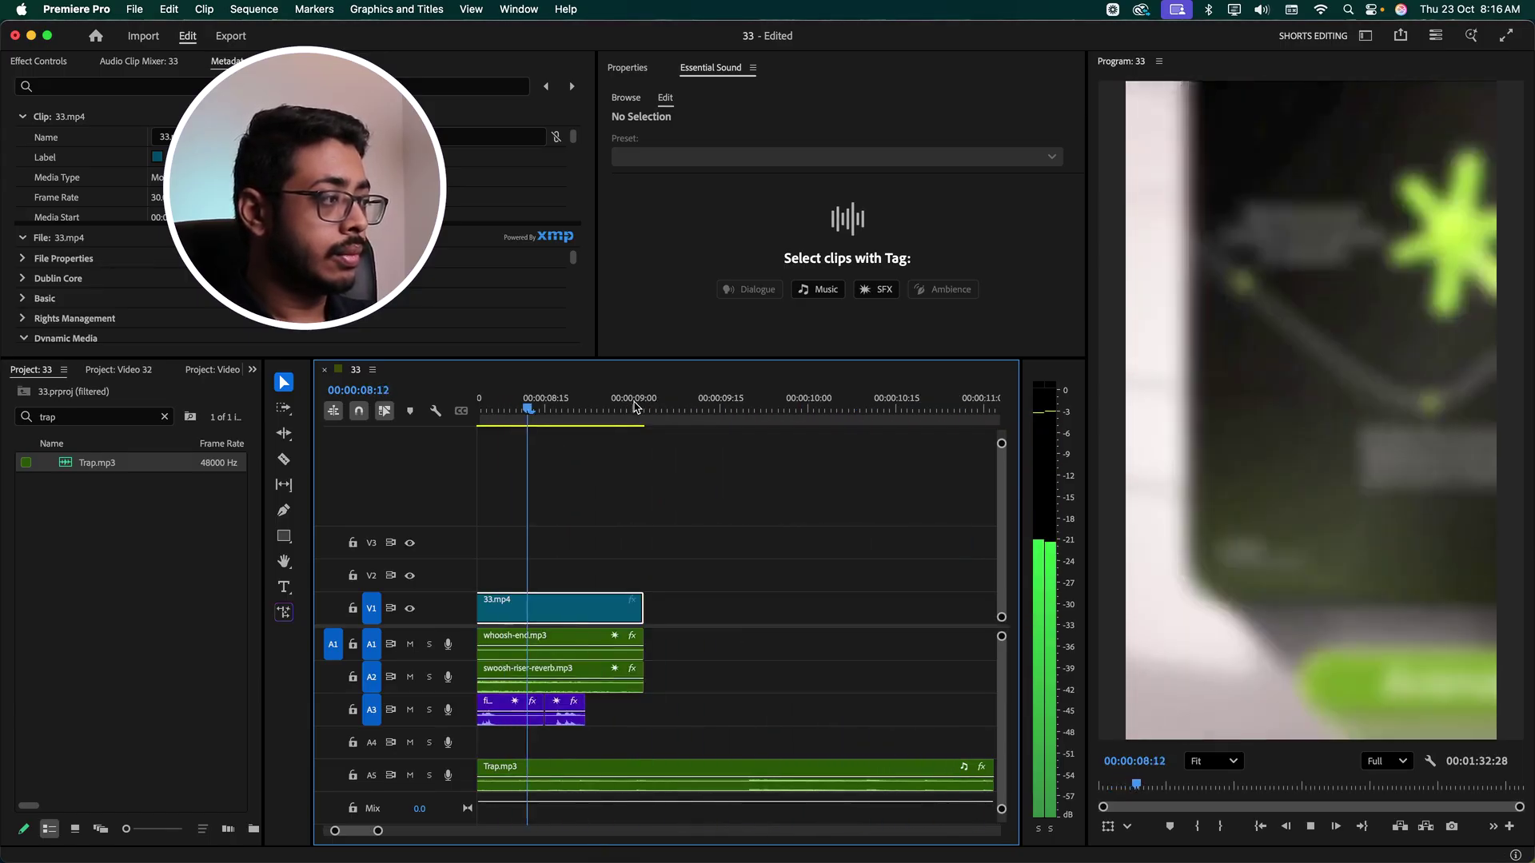
drag(637, 409, 646, 415)
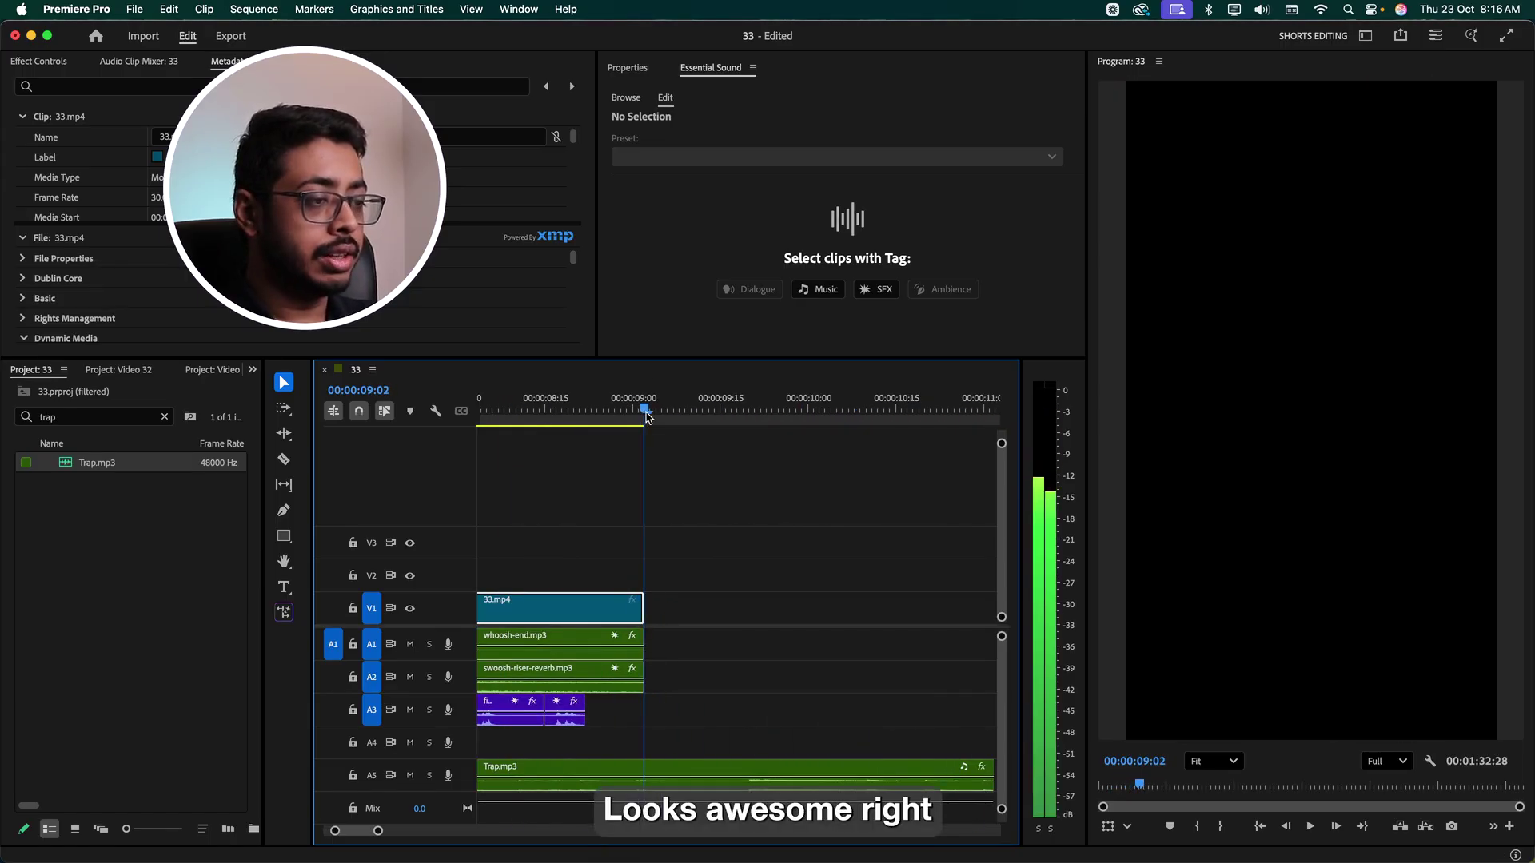